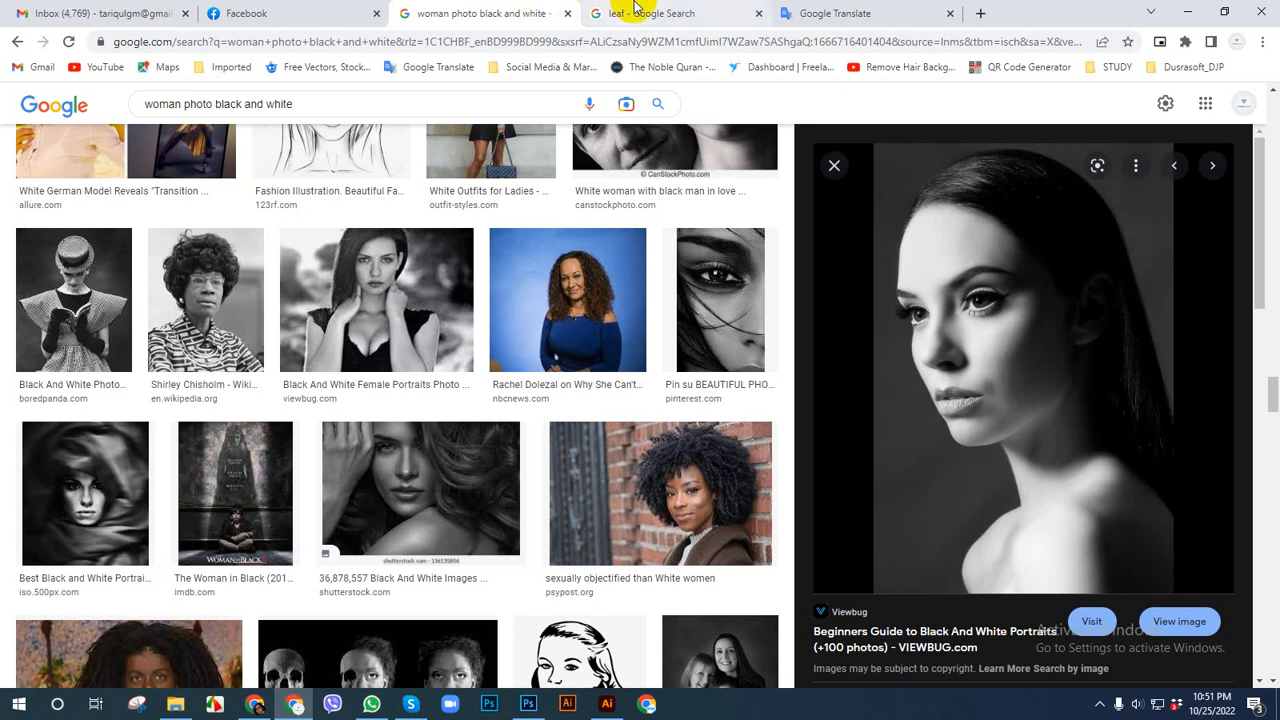
# Copy the dark green tropical leaves preview image from the leaf image search
pyautogui.click(635, 8)
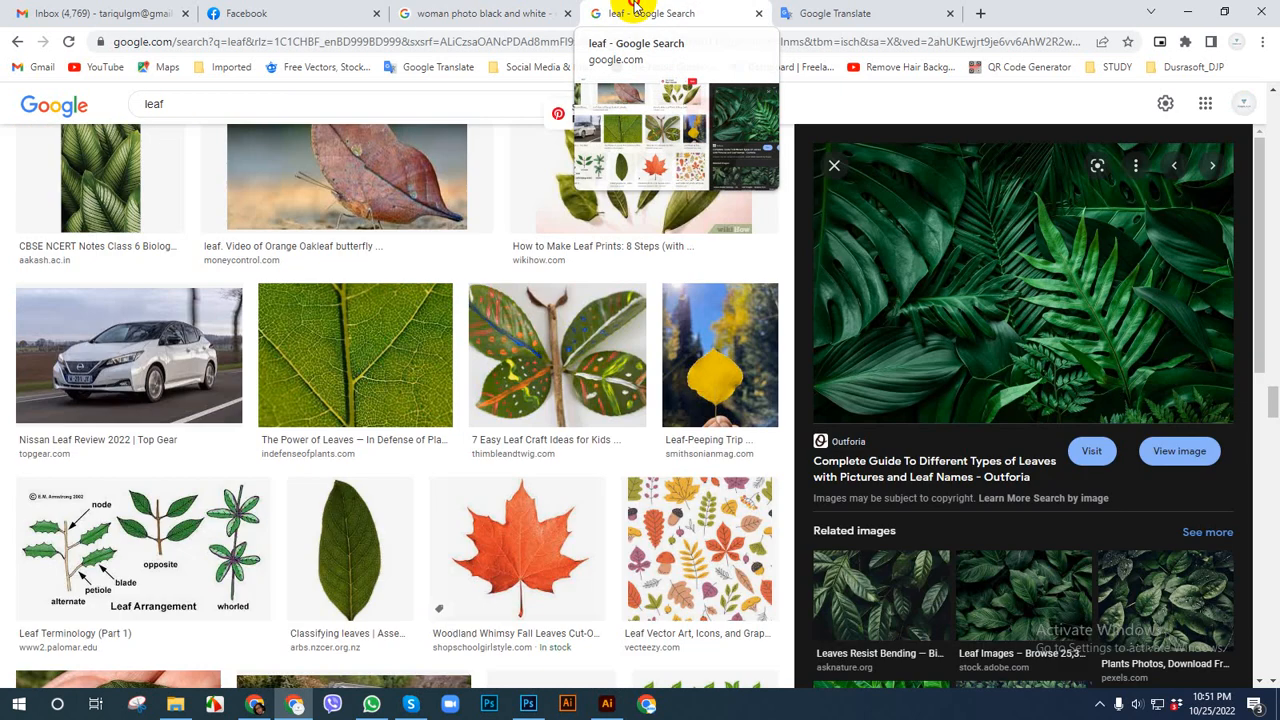
pyautogui.scroll(-3, 555, 305)
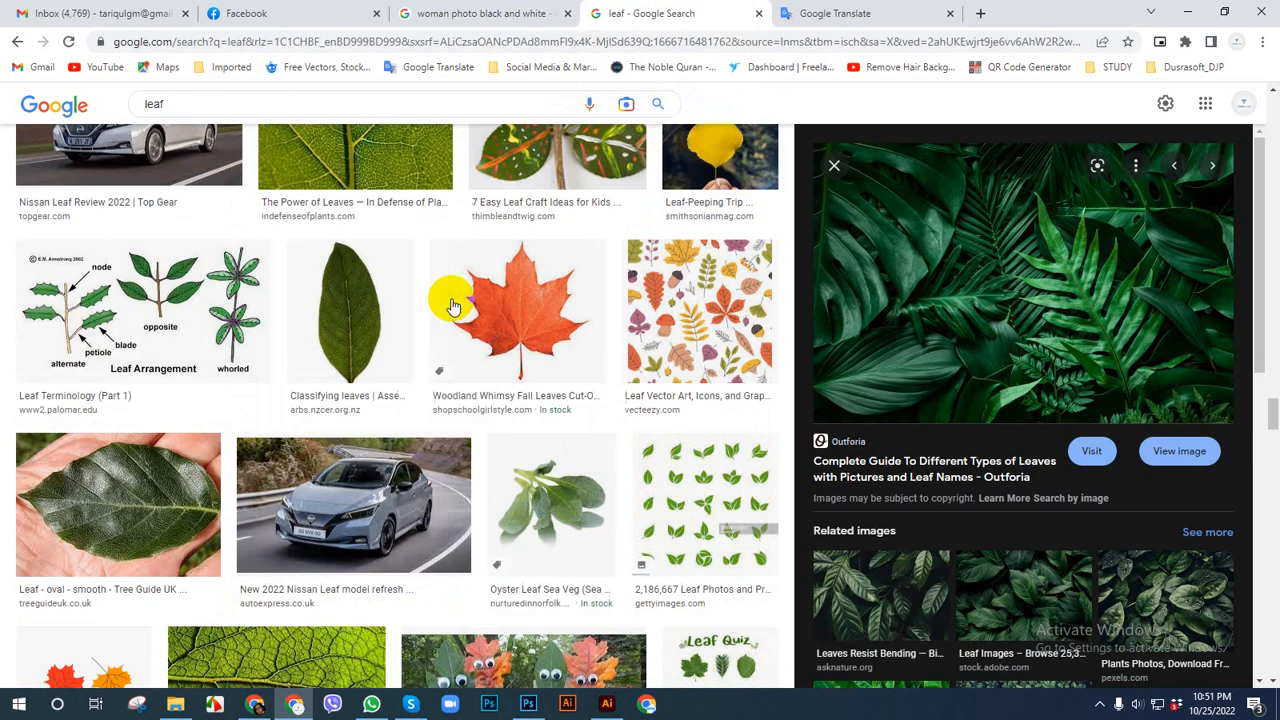
pyautogui.scroll(1, 557, 286)
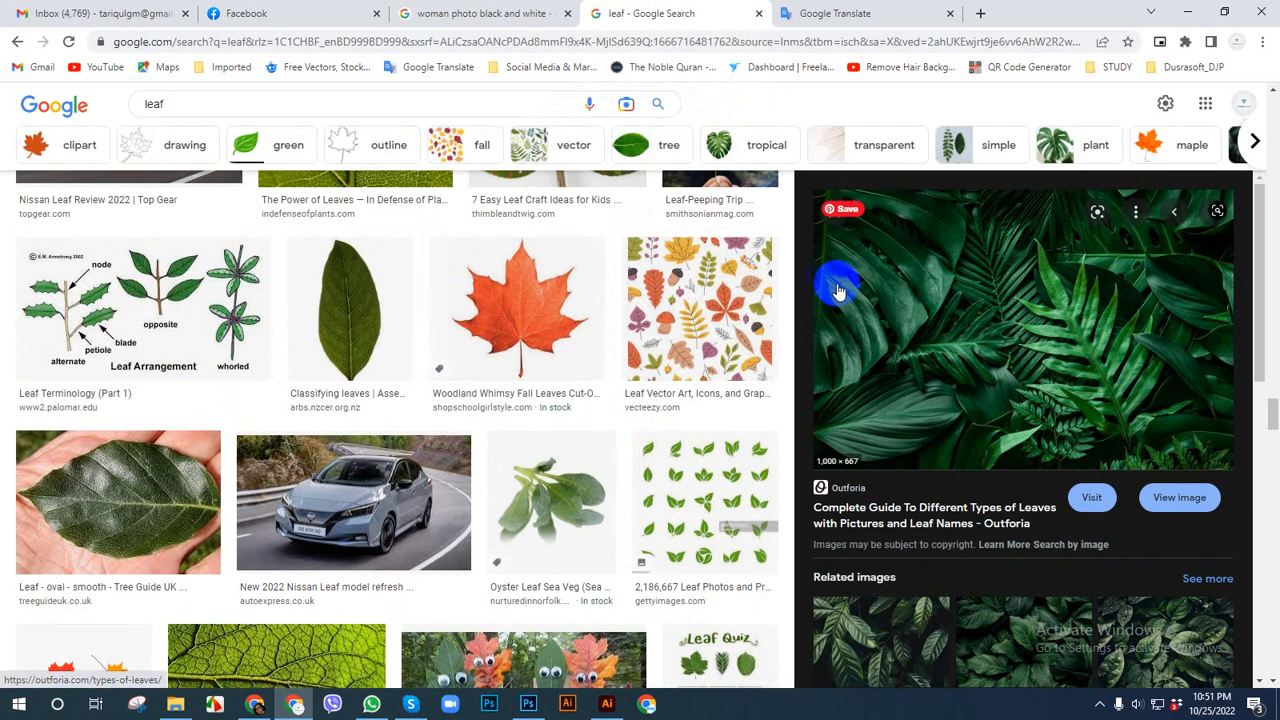
pyautogui.rightClick(963, 312)
pyautogui.click(1014, 505)
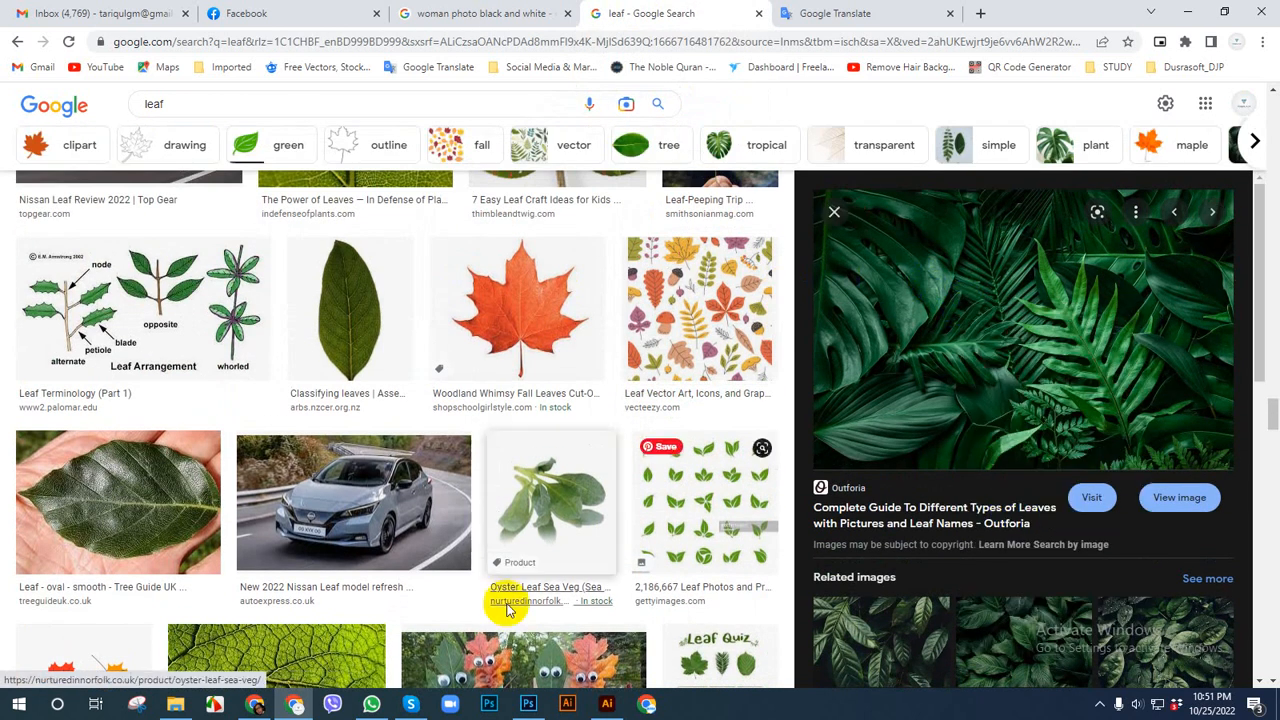
# Switch to Photoshop and create a new document with the settings offered
pyautogui.click(528, 700)
pyautogui.click(45, 10)
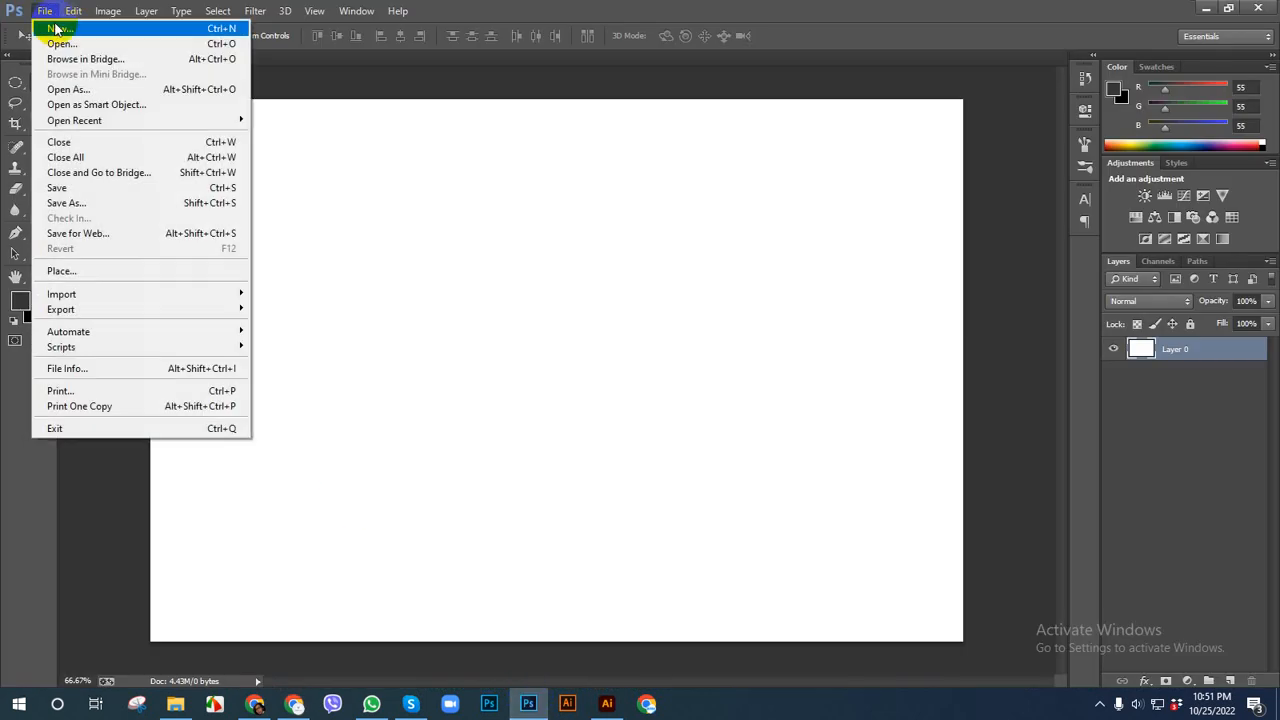
pyautogui.click(54, 27)
pyautogui.click(652, 212)
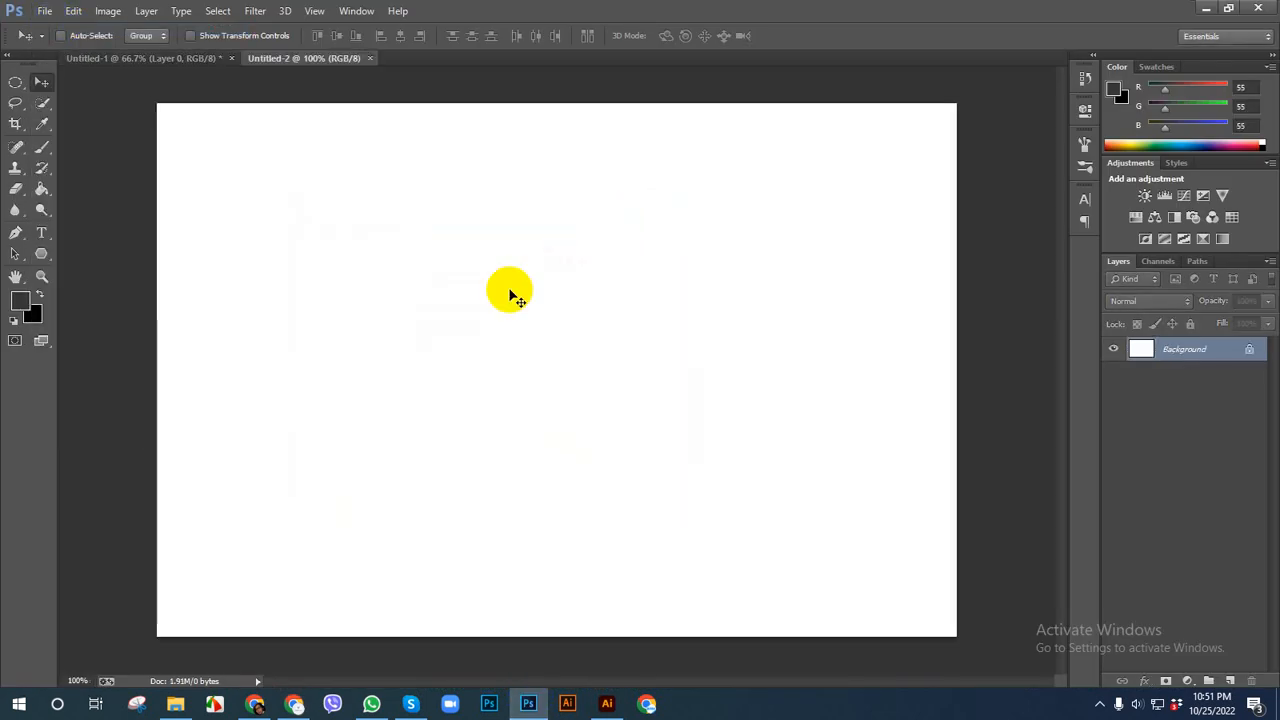
# Paste the copied leaf image into the new document and delete the Background layer
pyautogui.click(73, 10)
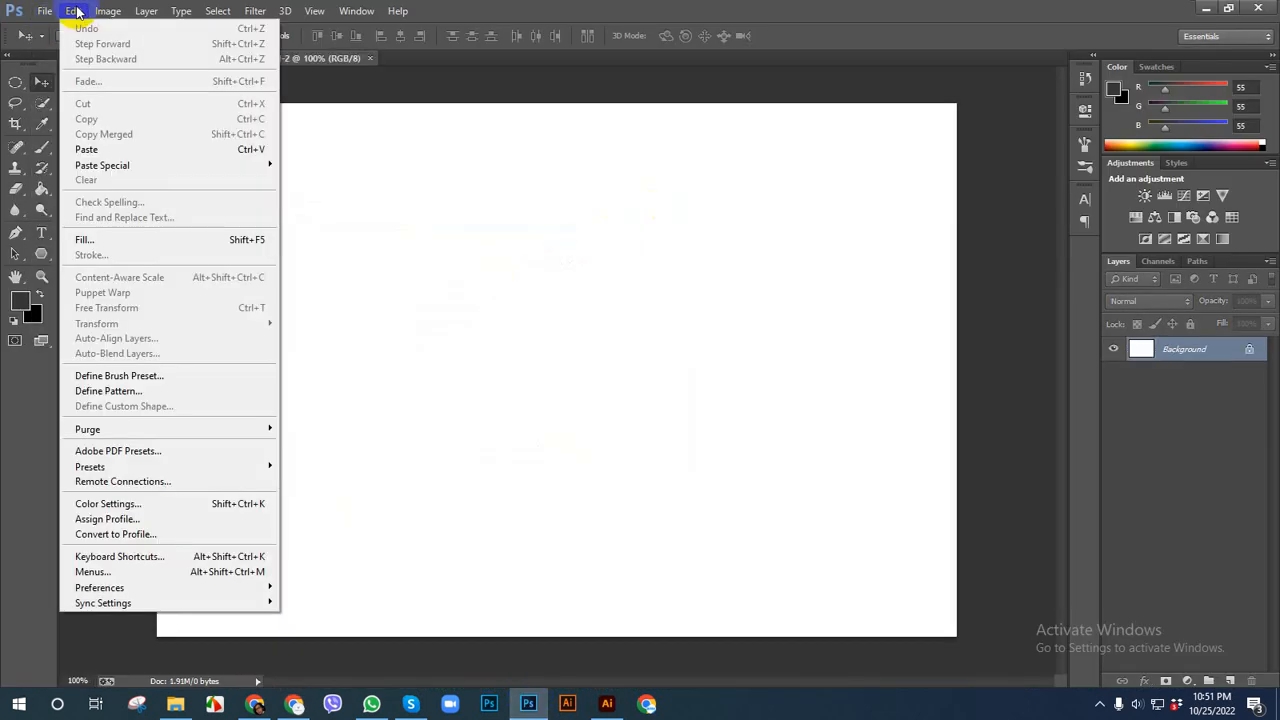
pyautogui.click(86, 149)
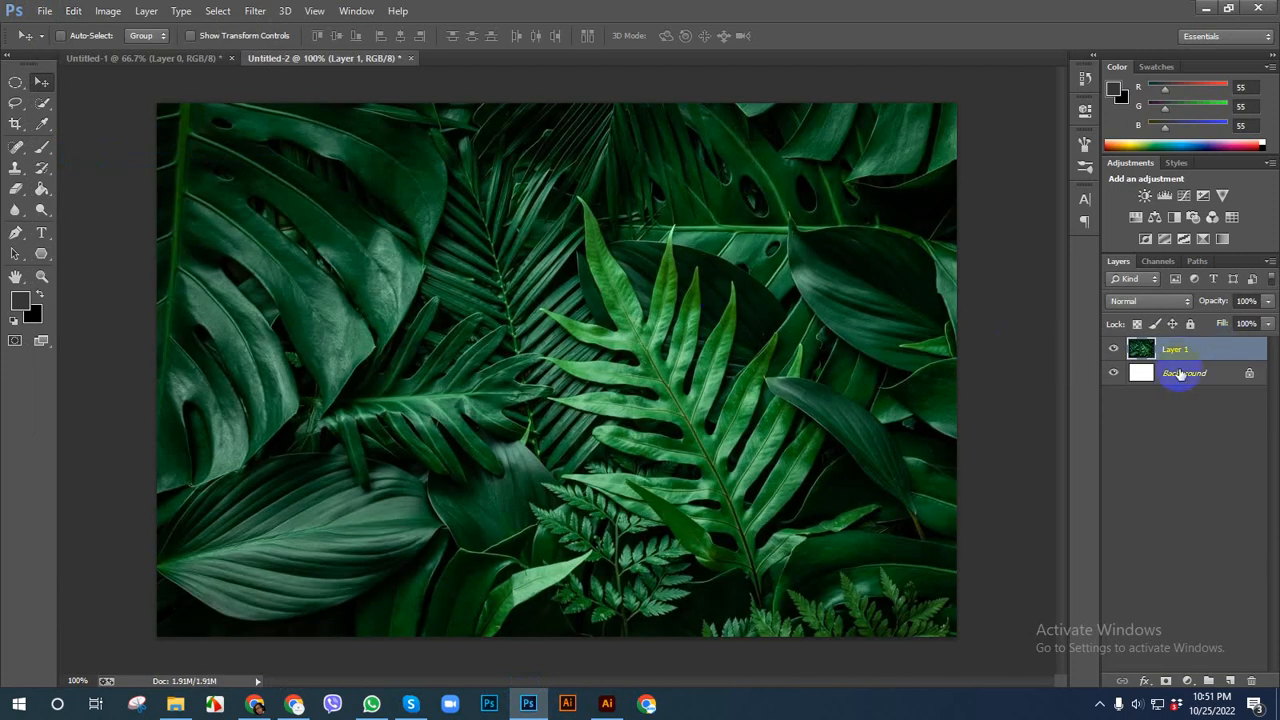
pyautogui.moveTo(1181, 374); pyautogui.dragTo(1251, 681)
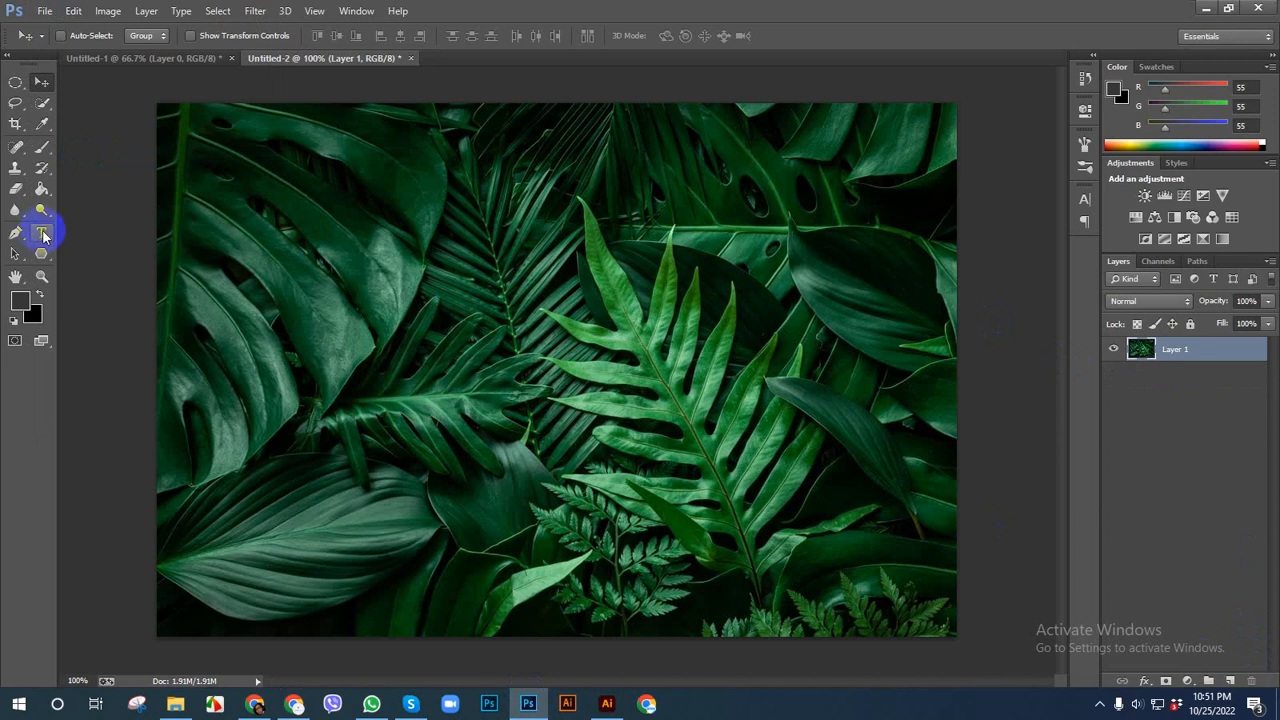
# Start a horizontal type mask near the canvas centre and choose the Bric-a-Braque NF font
pyautogui.moveTo(43, 236); pyautogui.dragTo(120, 266)
pyautogui.click(554, 343)
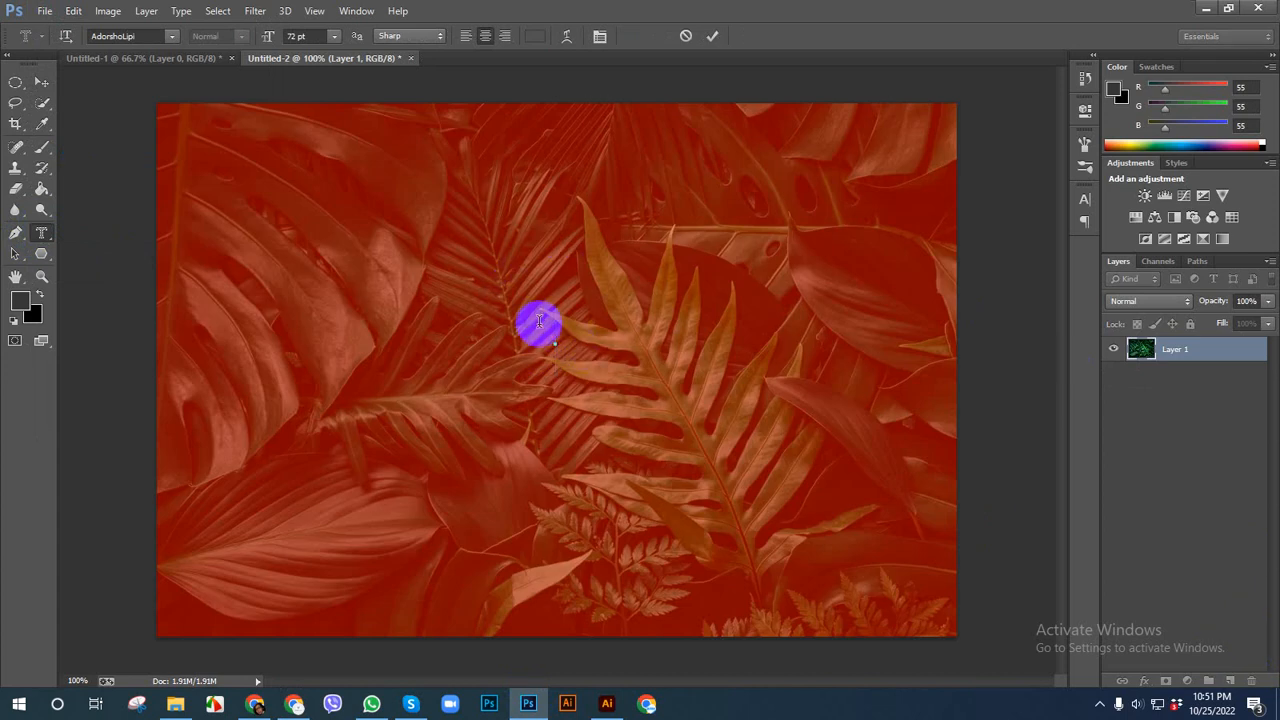
pyautogui.click(171, 36)
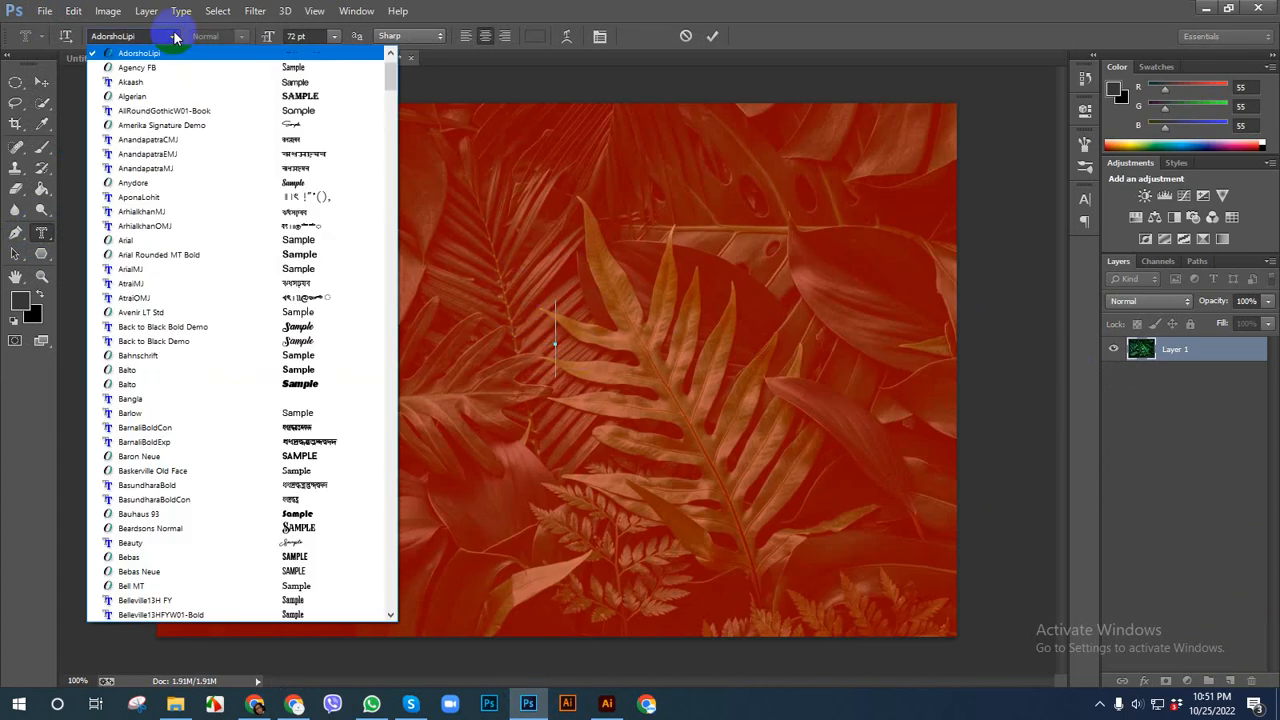
pyautogui.moveTo(393, 82); pyautogui.dragTo(398, 124)
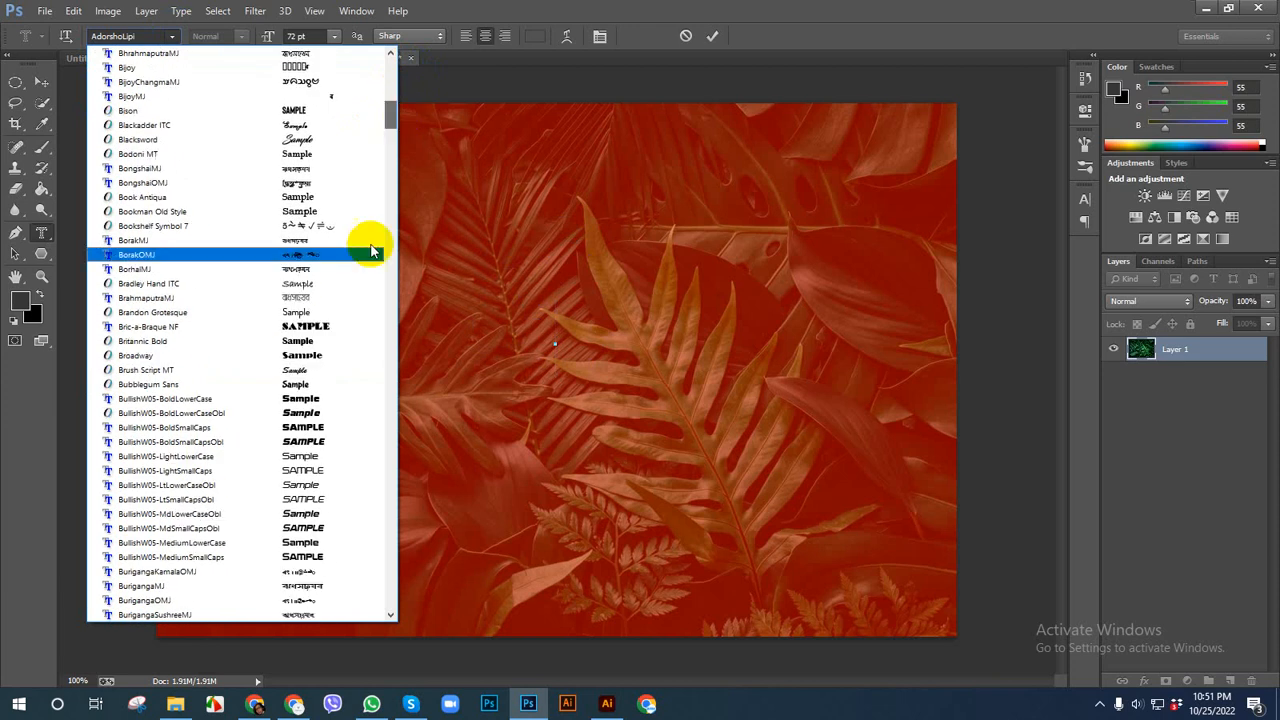
pyautogui.click(329, 327)
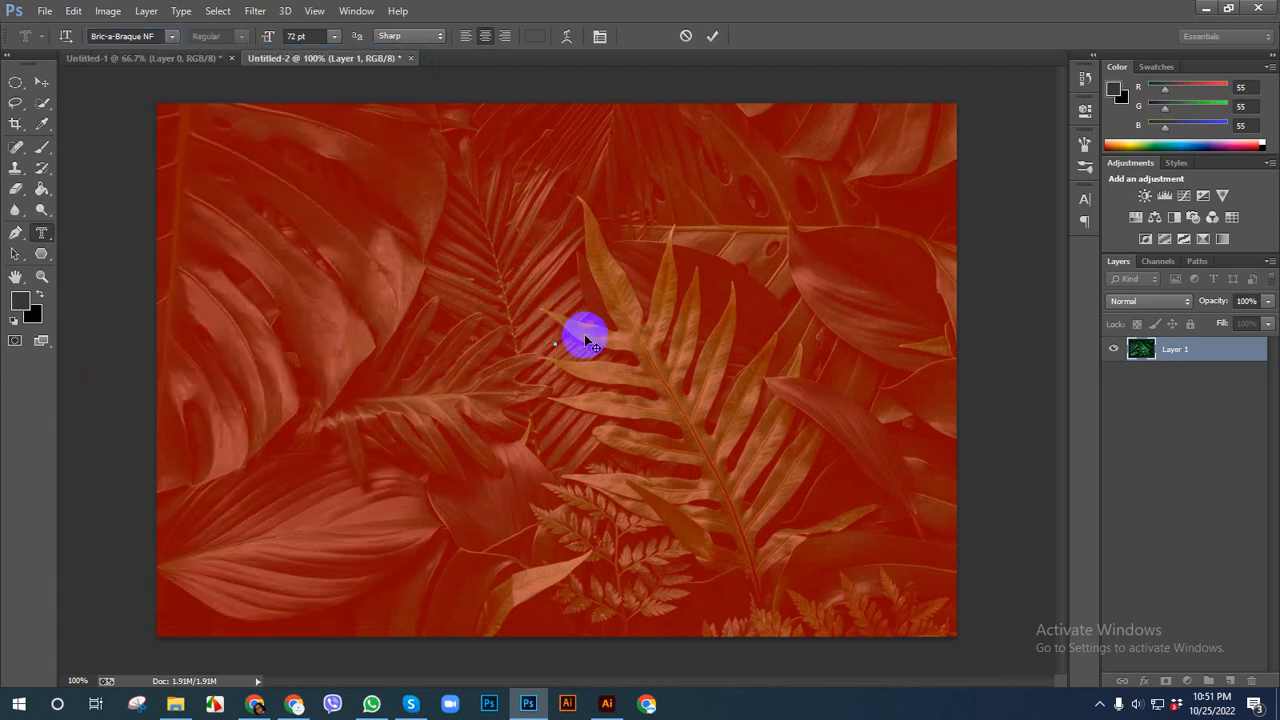
# Set the type mask's size to 233 pt and enter the number 2
pyautogui.moveTo(262, 38); pyautogui.dragTo(391, 40)
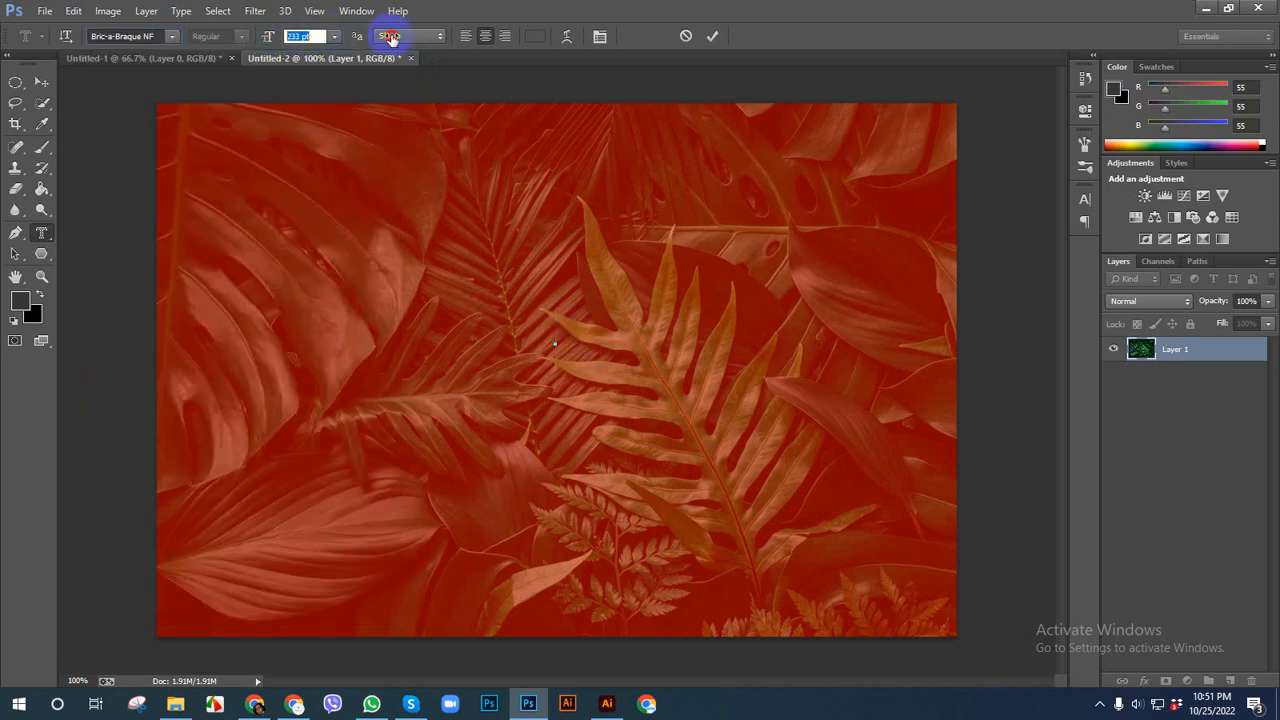
pyautogui.click(553, 300)
pyautogui.click(172, 36)
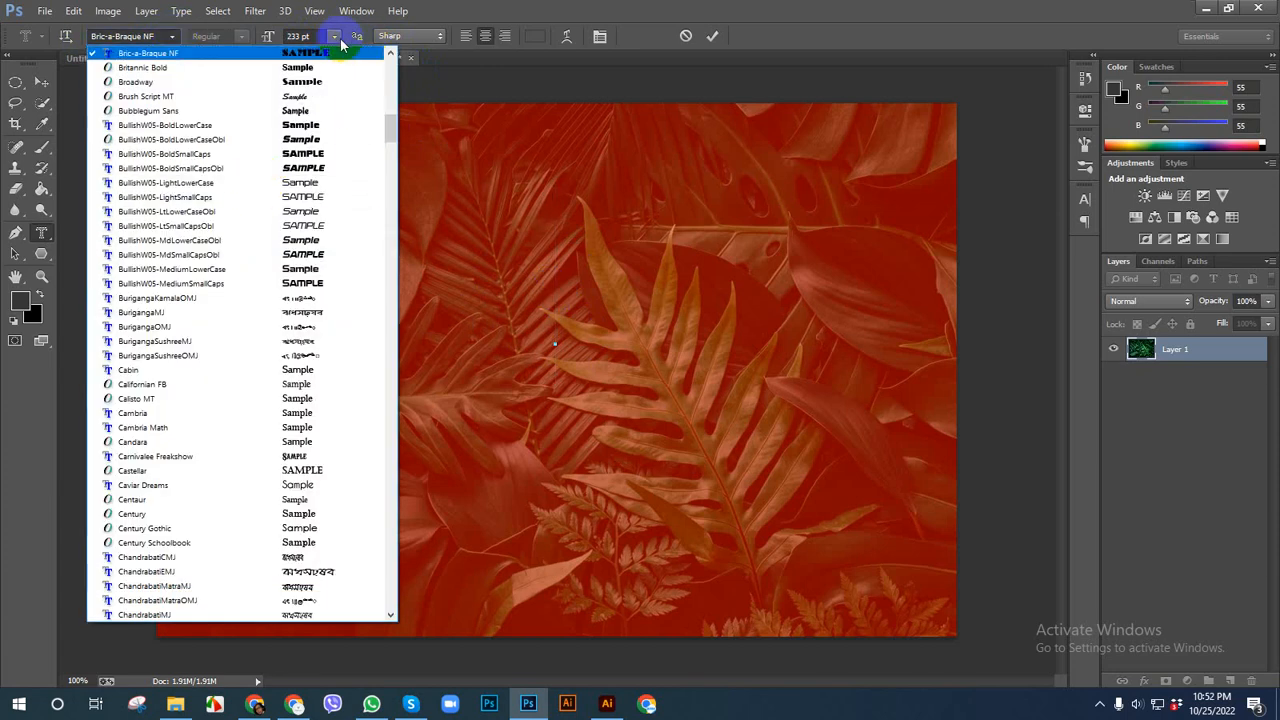
pyautogui.click(552, 271)
pyautogui.click(568, 287)
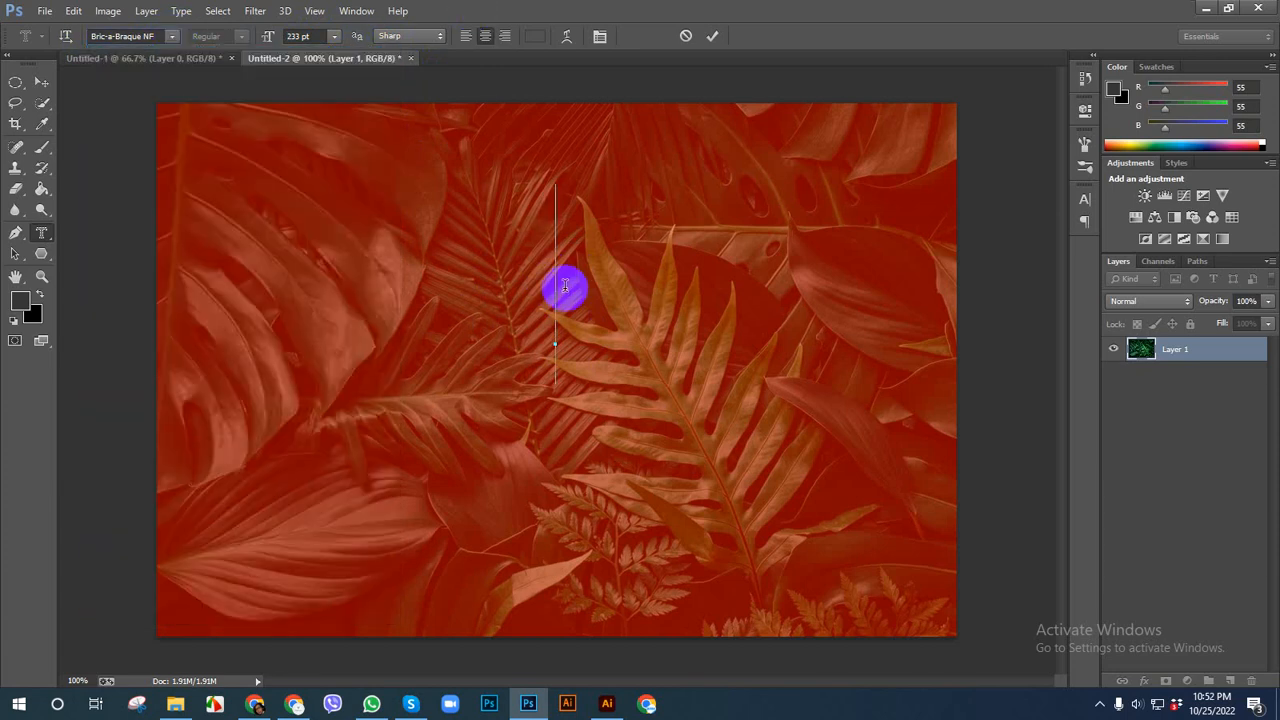
pyautogui.write('2')
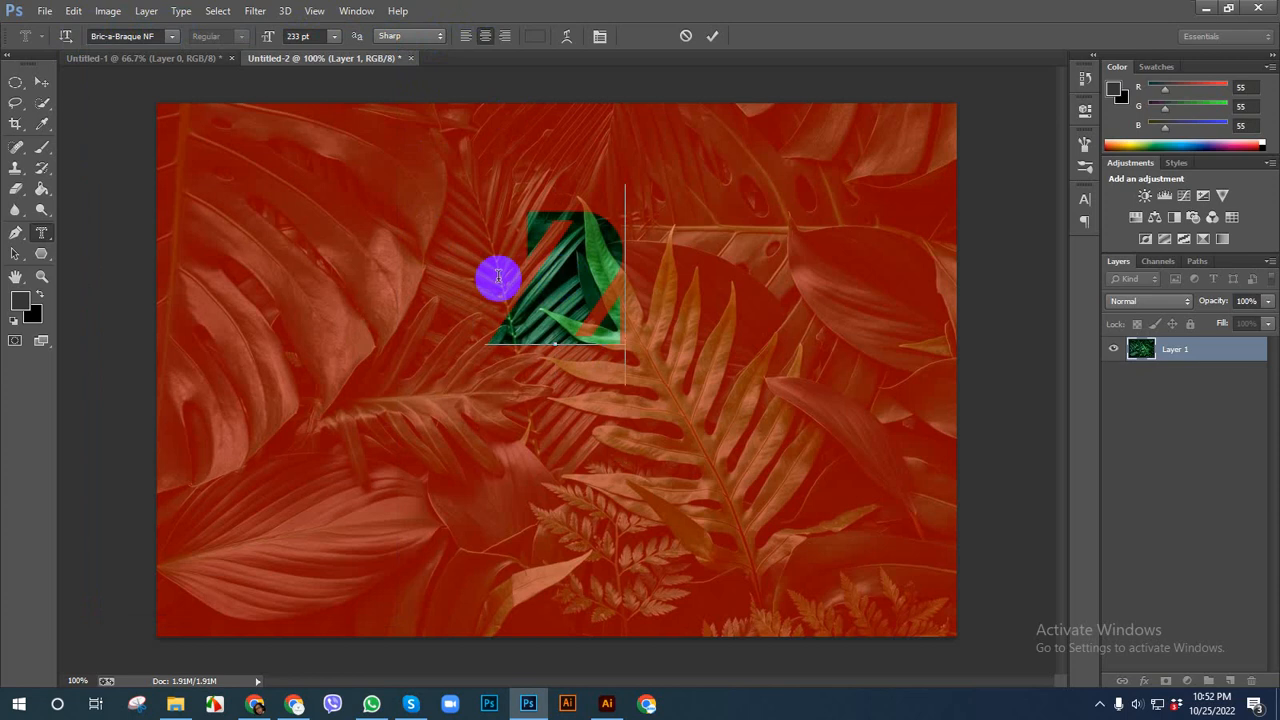
# Select the number 2 in the type mask and change its font to Futura XBlk BT
pyautogui.press('ctrl')
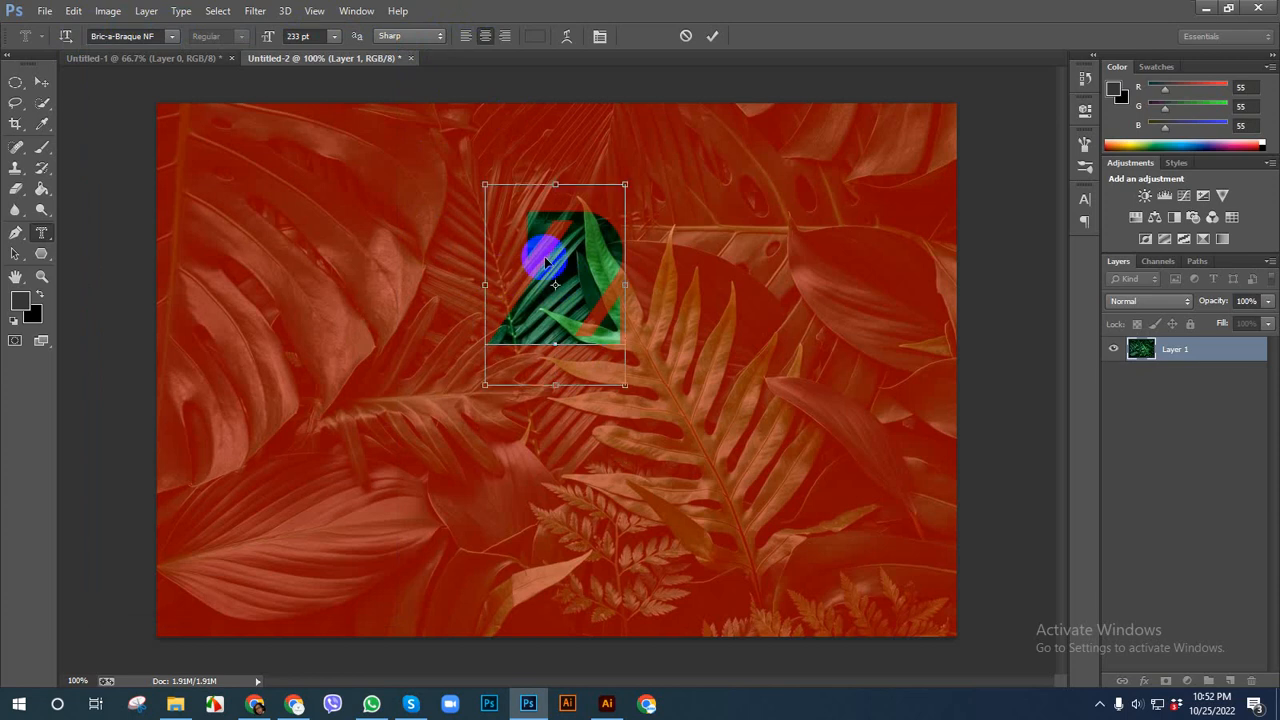
pyautogui.hotkey('ctrl', 'a')
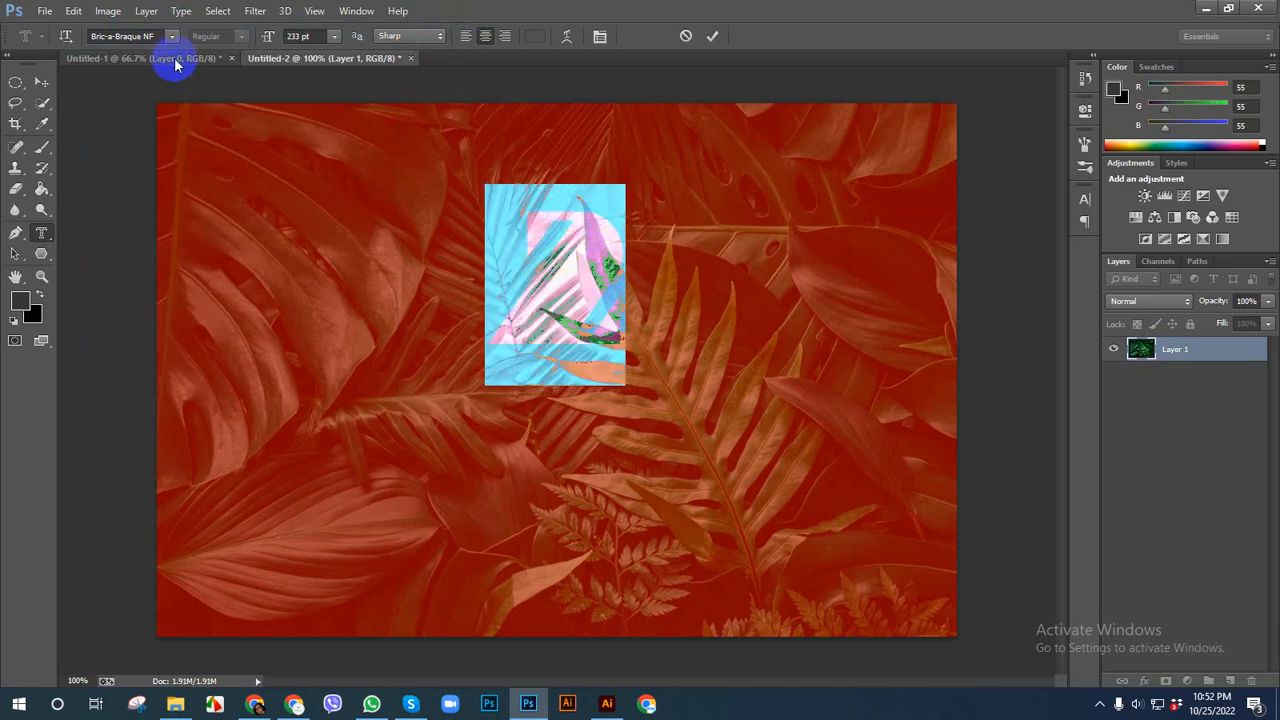
pyautogui.click(171, 37)
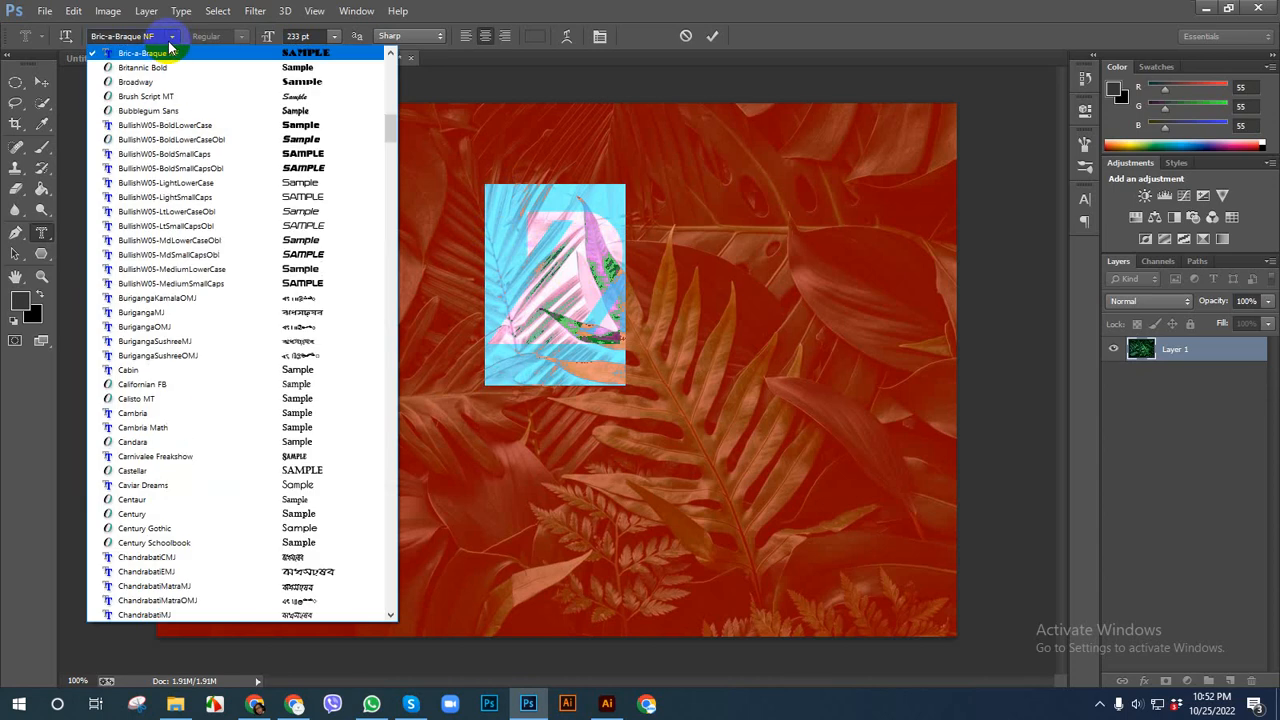
pyautogui.click(395, 148)
pyautogui.moveTo(395, 148); pyautogui.dragTo(394, 234)
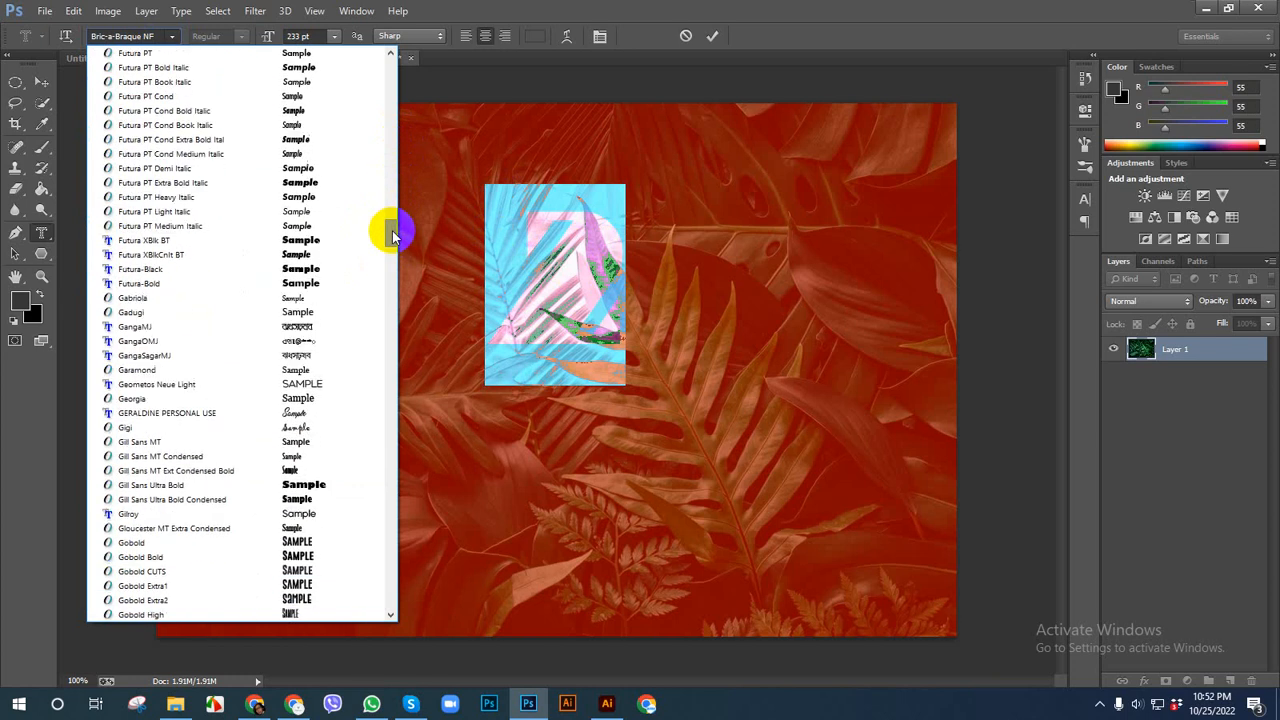
pyautogui.click(314, 242)
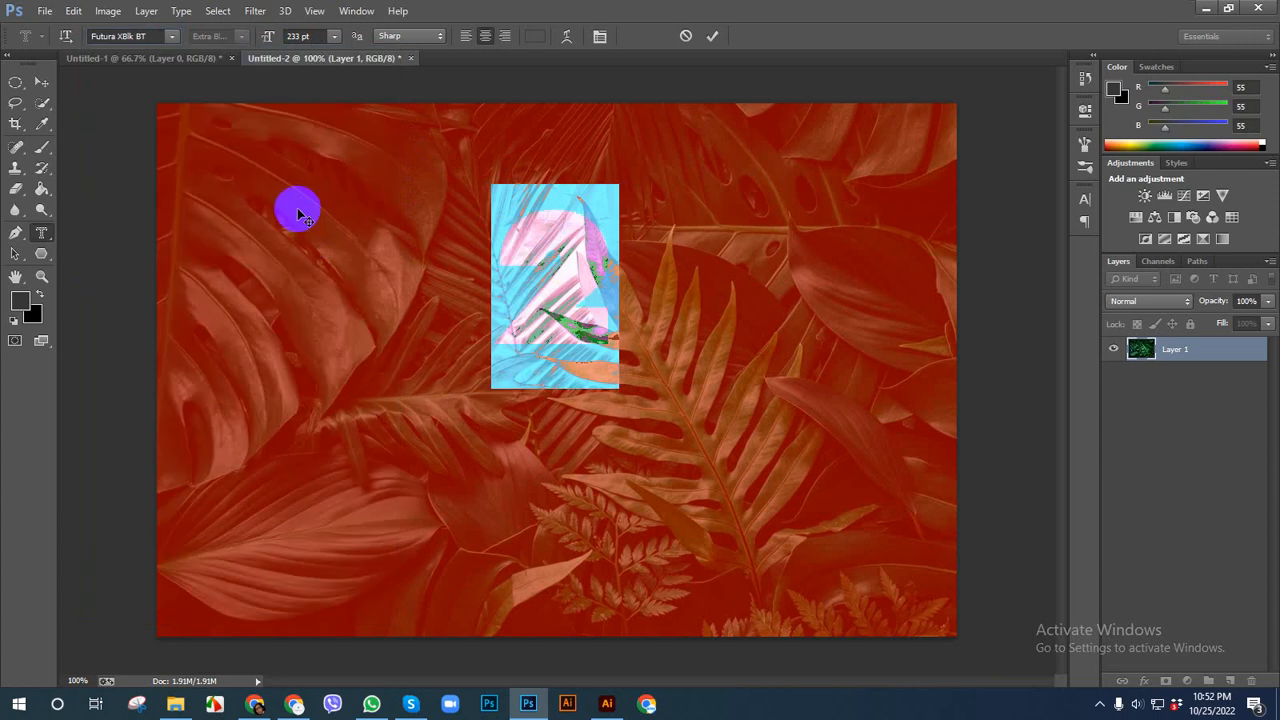
# Set the selected number's font to Bebas Neue in the Bold style
pyautogui.click(138, 35)
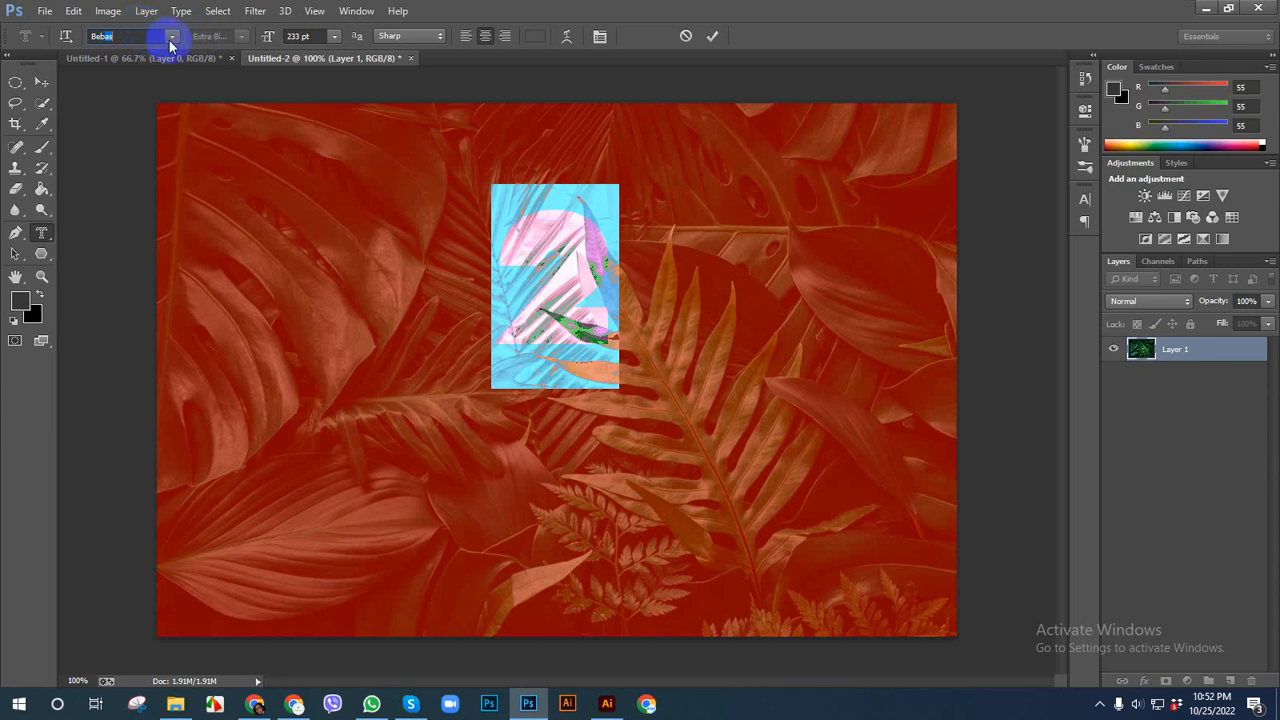
pyautogui.click(172, 37)
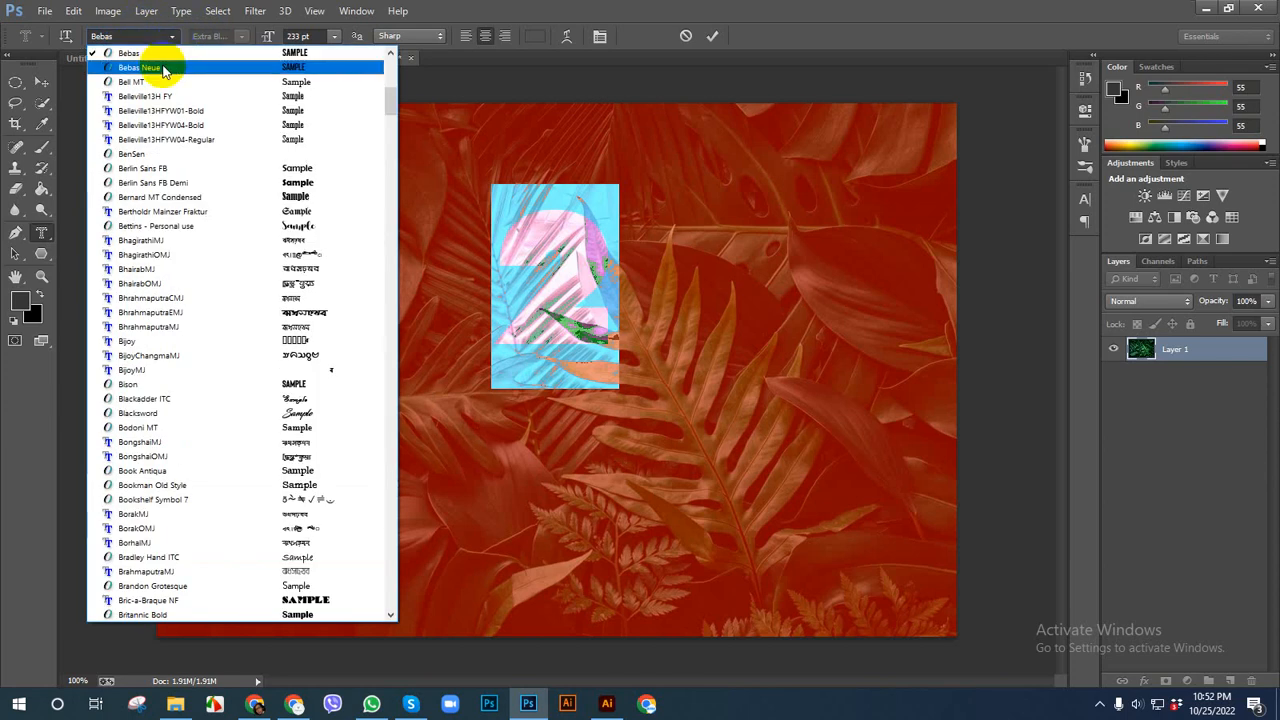
pyautogui.click(142, 70)
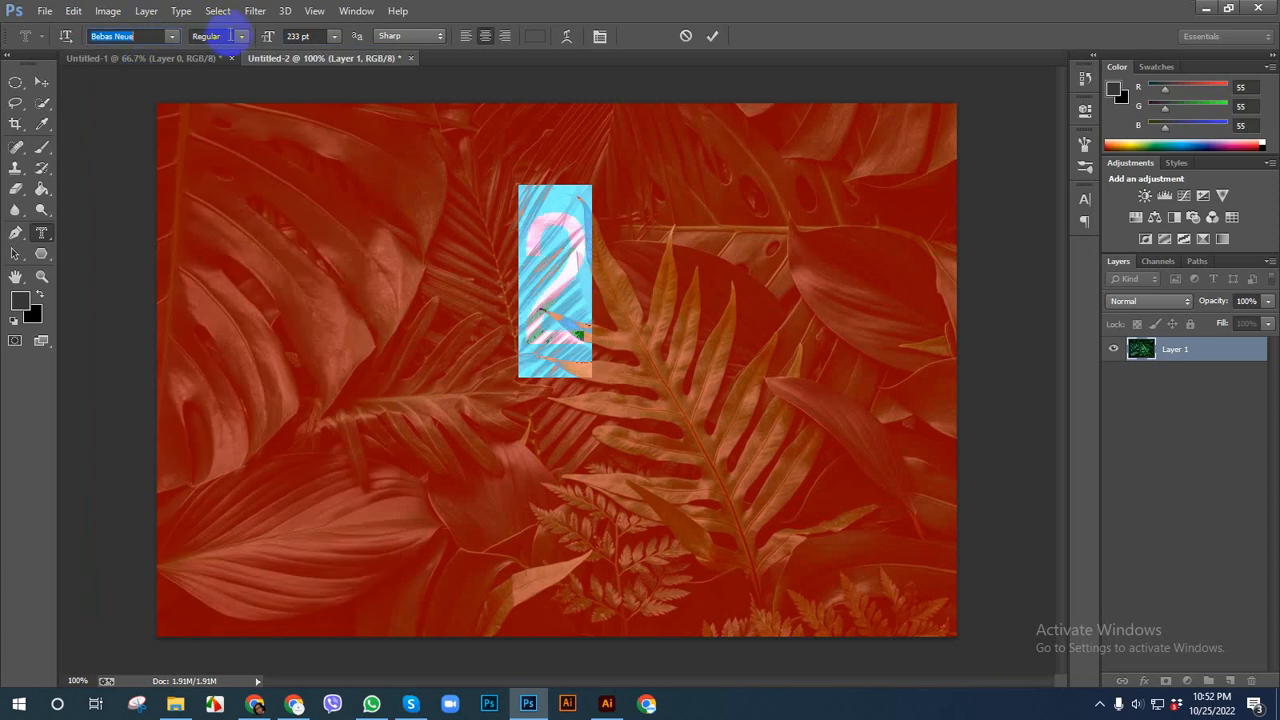
pyautogui.click(228, 37)
pyautogui.click(215, 105)
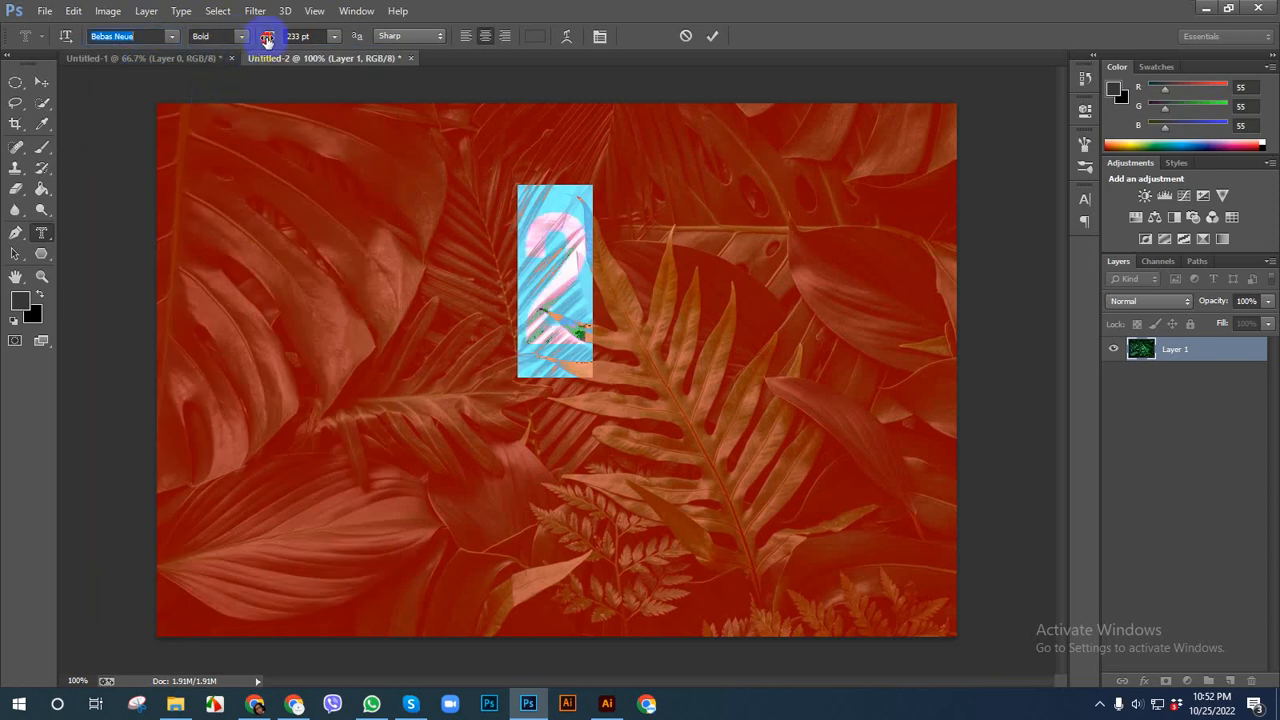
# Enlarge the number 2 to 428 pt, centre it over the leaf image and commit the type mask
pyautogui.moveTo(267, 38); pyautogui.dragTo(386, 30)
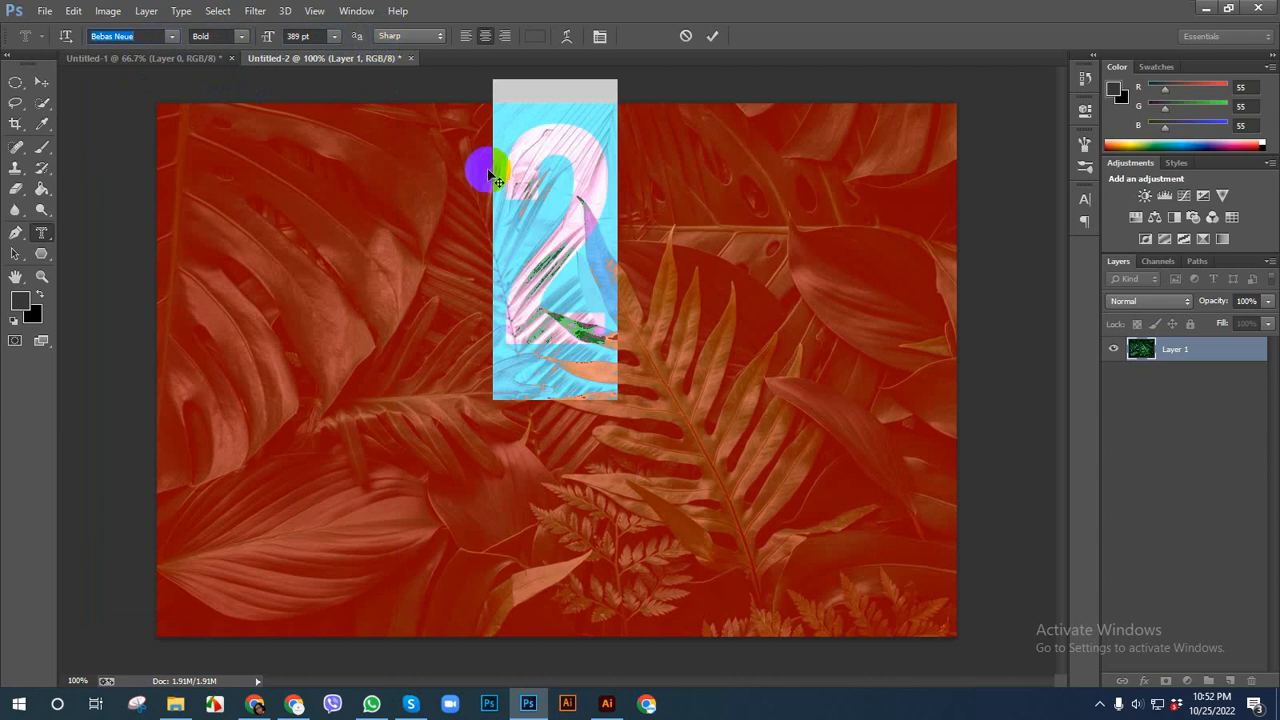
pyautogui.moveTo(264, 38); pyautogui.dragTo(286, 35)
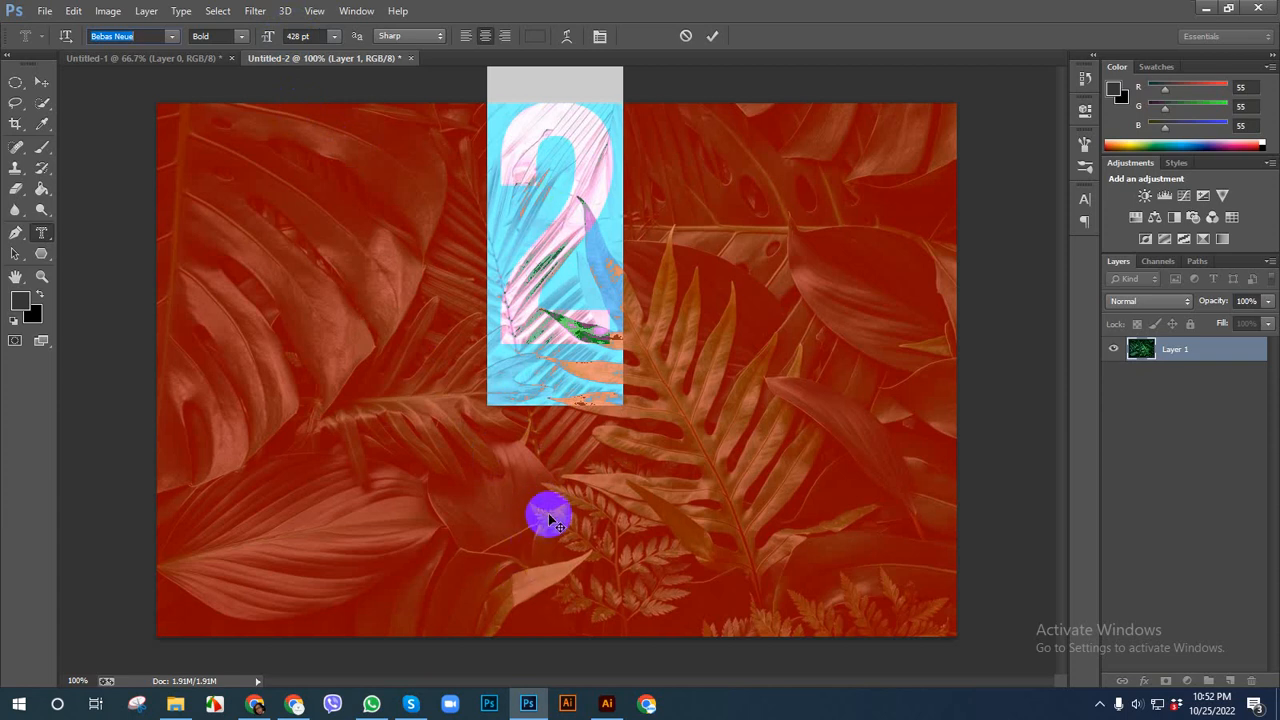
pyautogui.moveTo(549, 518); pyautogui.dragTo(552, 598)
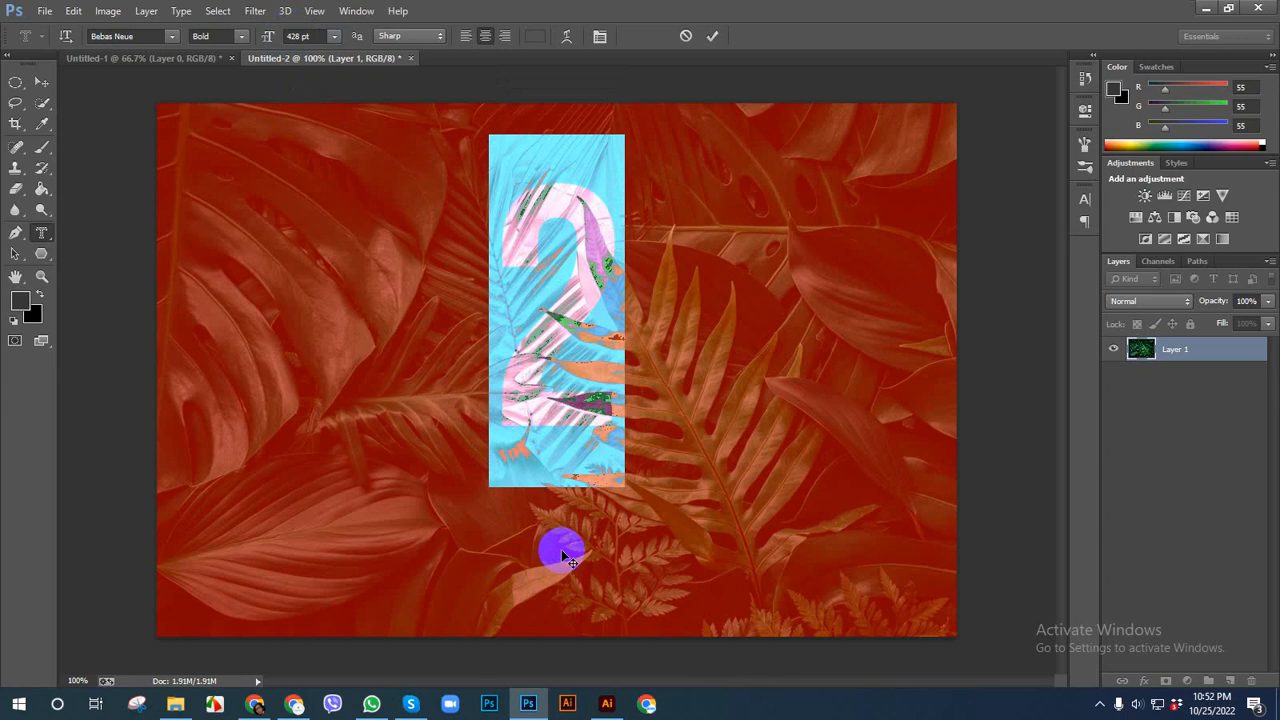
pyautogui.moveTo(550, 538); pyautogui.dragTo(577, 578)
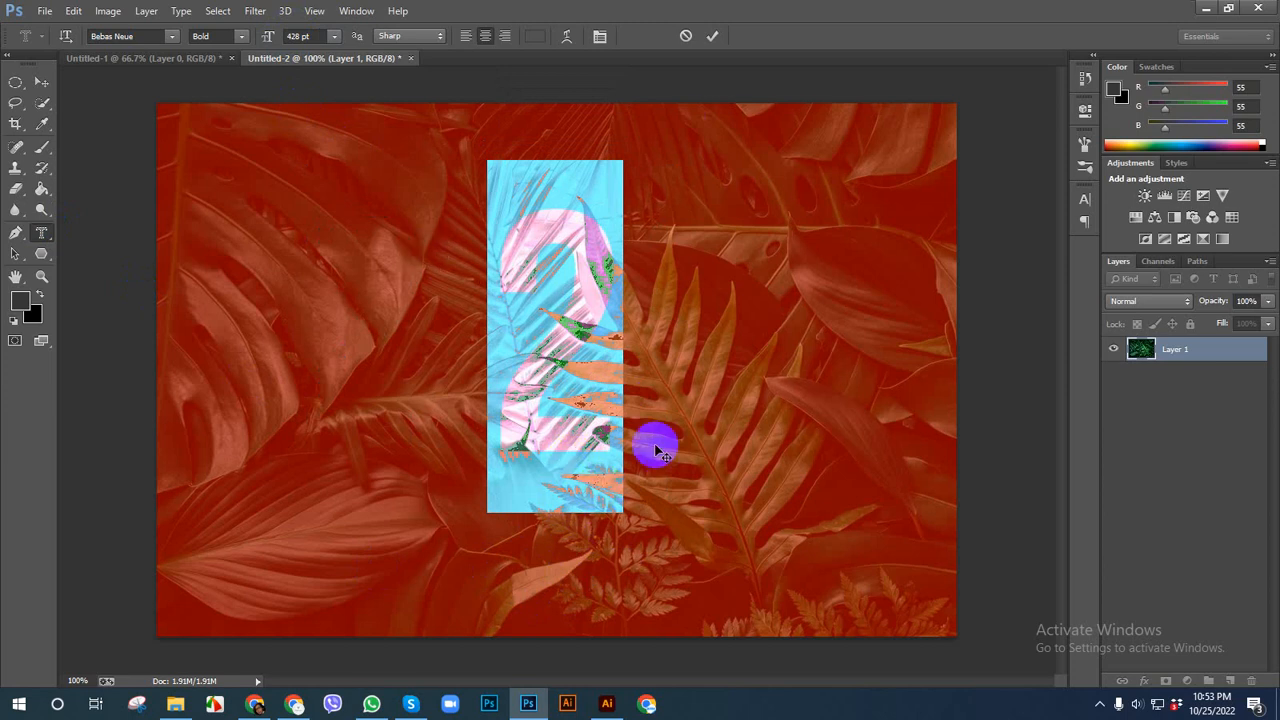
pyautogui.moveTo(575, 541); pyautogui.dragTo(571, 557)
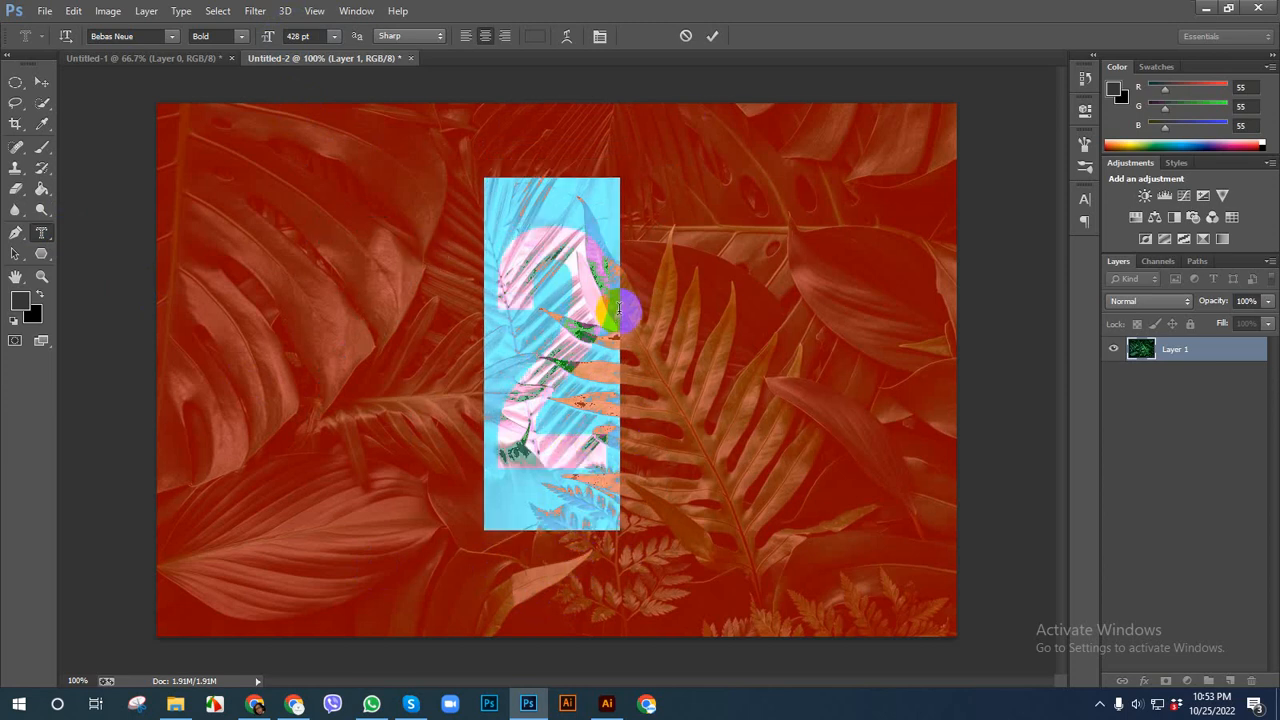
pyautogui.click(713, 36)
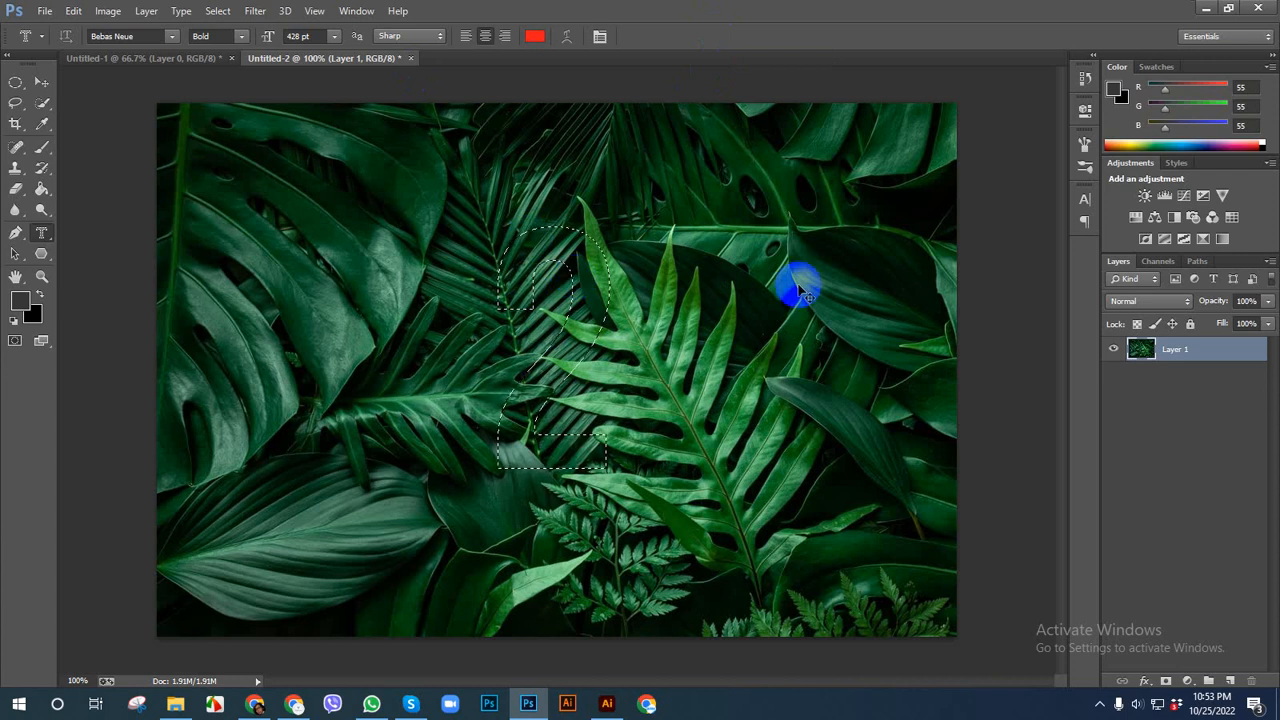
# Copy the 2-shaped selection to a new layer and check the cutout by toggling the leaf image layer's visibility
pyautogui.hotkey('ctrl', 'j')
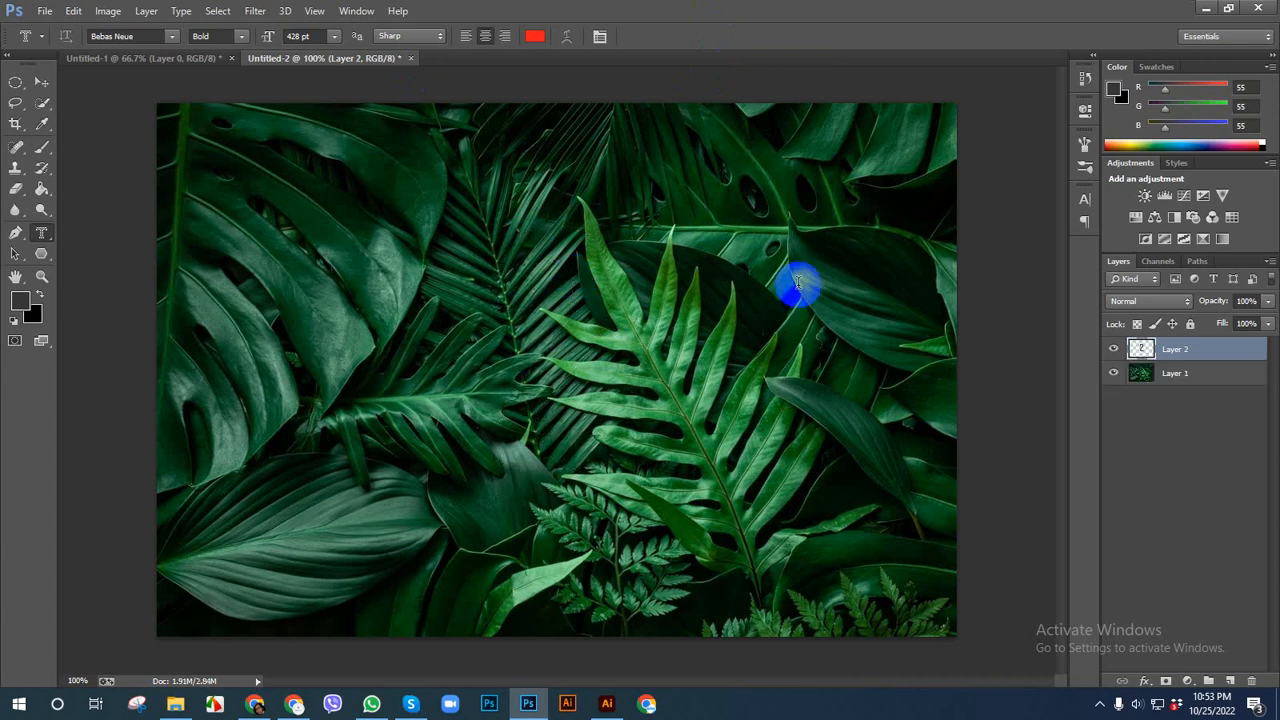
pyautogui.click(1112, 373)
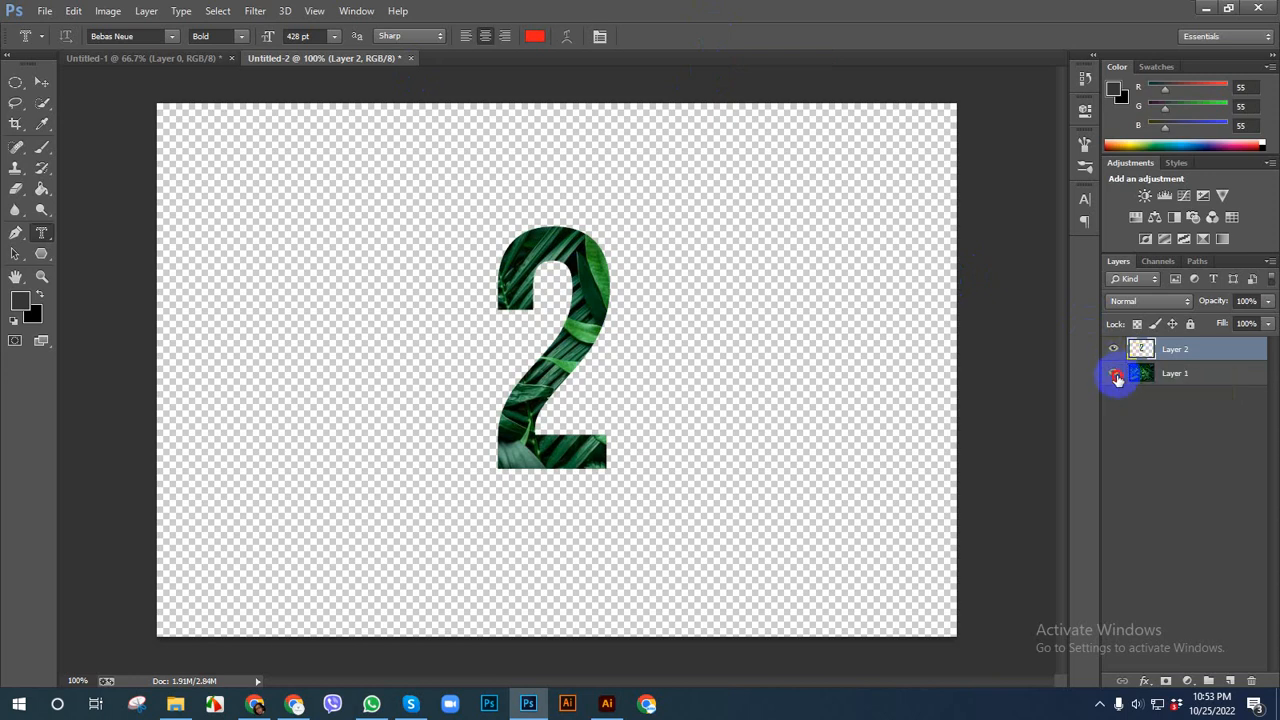
pyautogui.click(1113, 373)
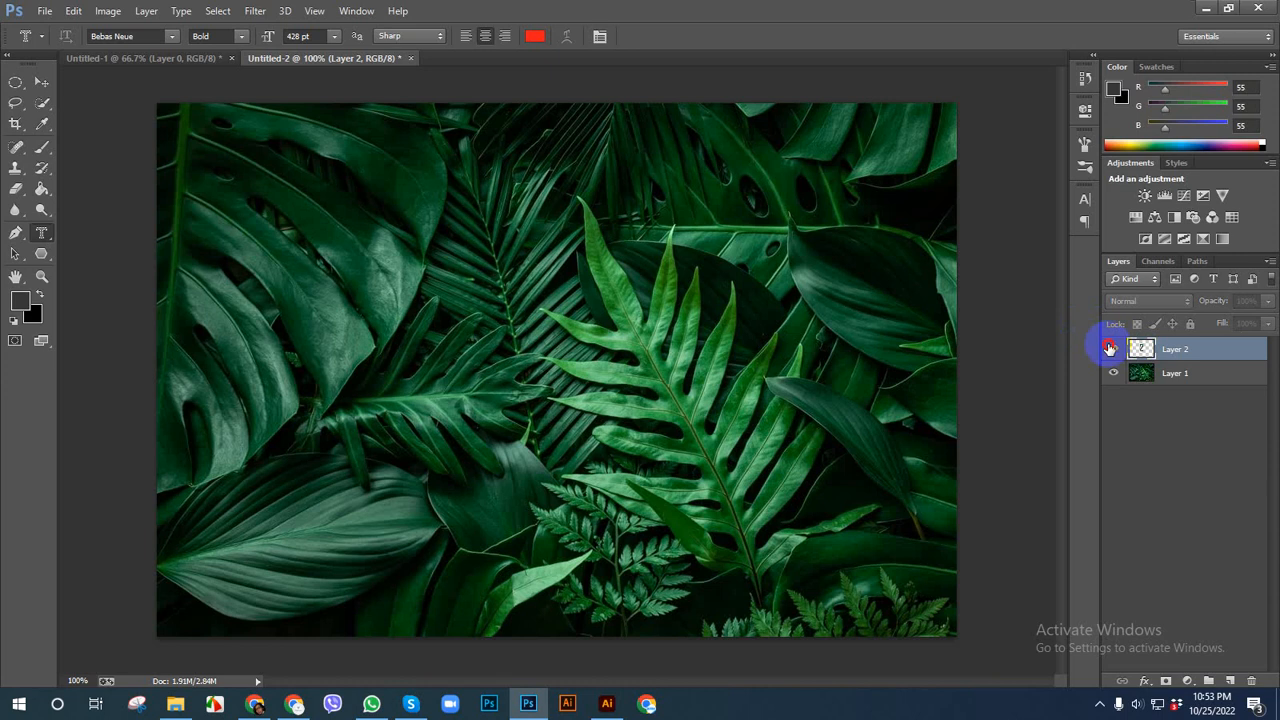
# Add a Drop Shadow to the cut-out 2 on Layer 2 with distance 9 px and size 9 px
pyautogui.click(41, 81)
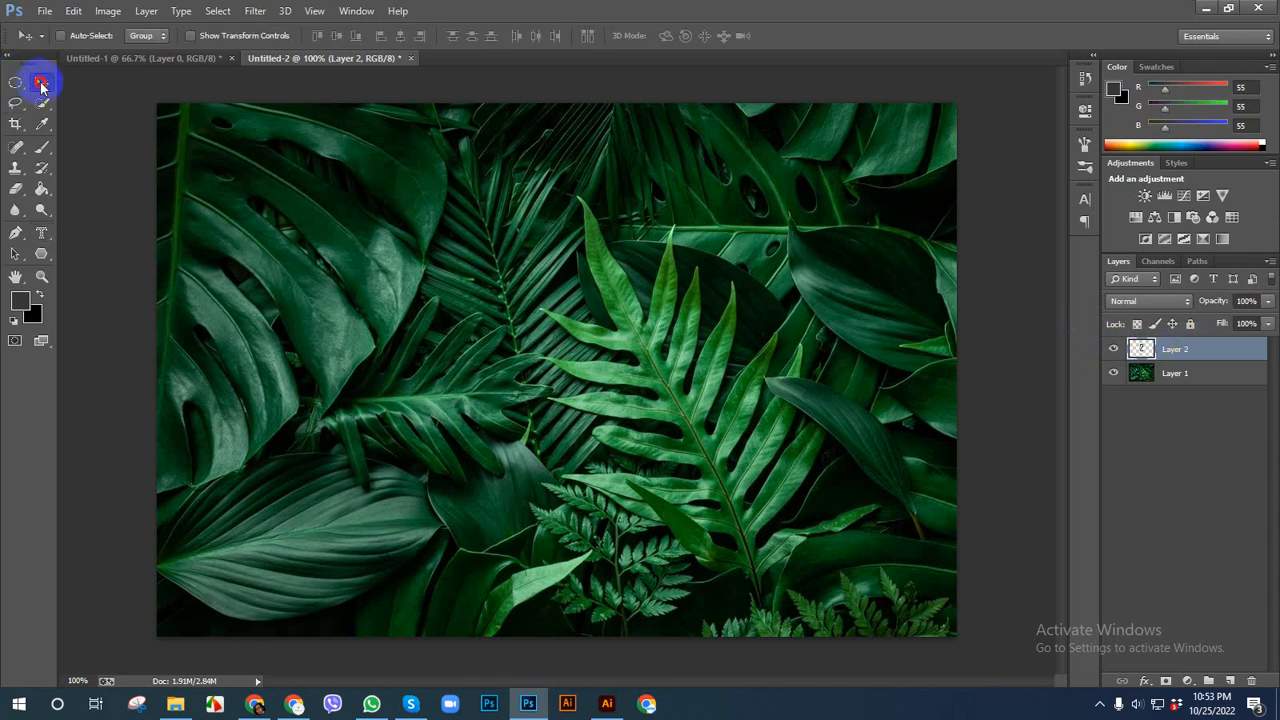
pyautogui.rightClick(1191, 349)
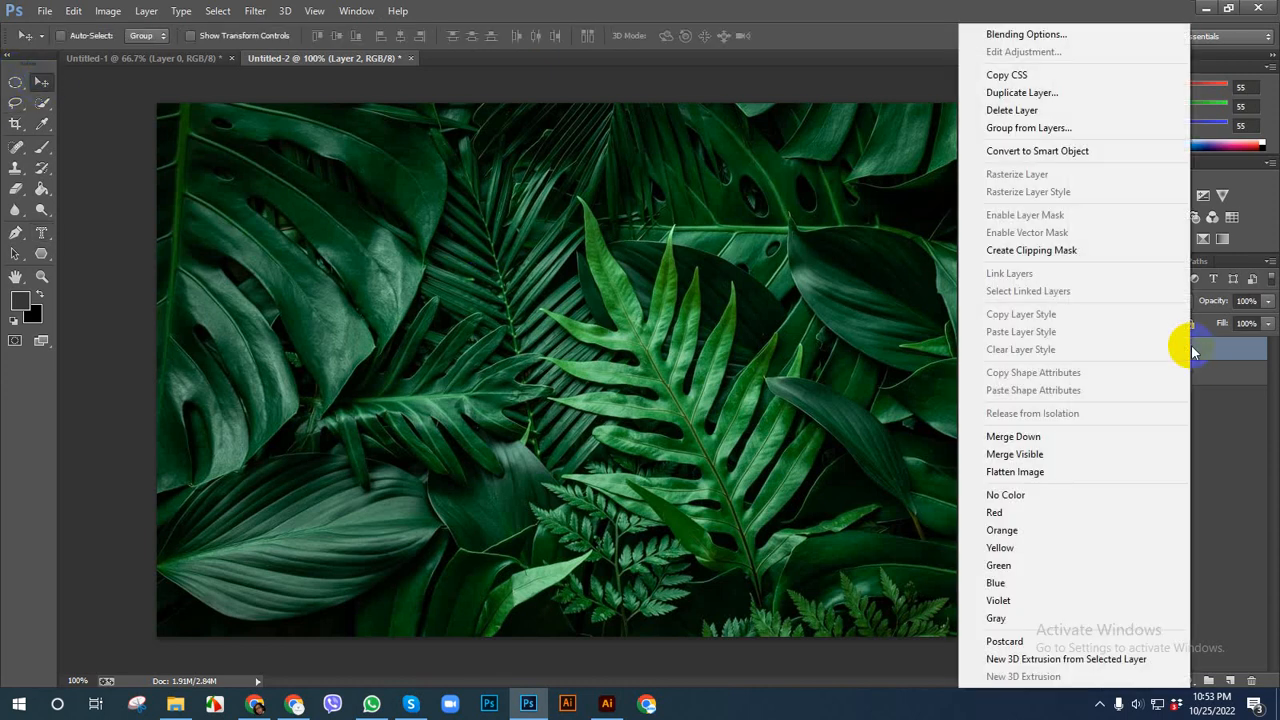
pyautogui.click(1040, 35)
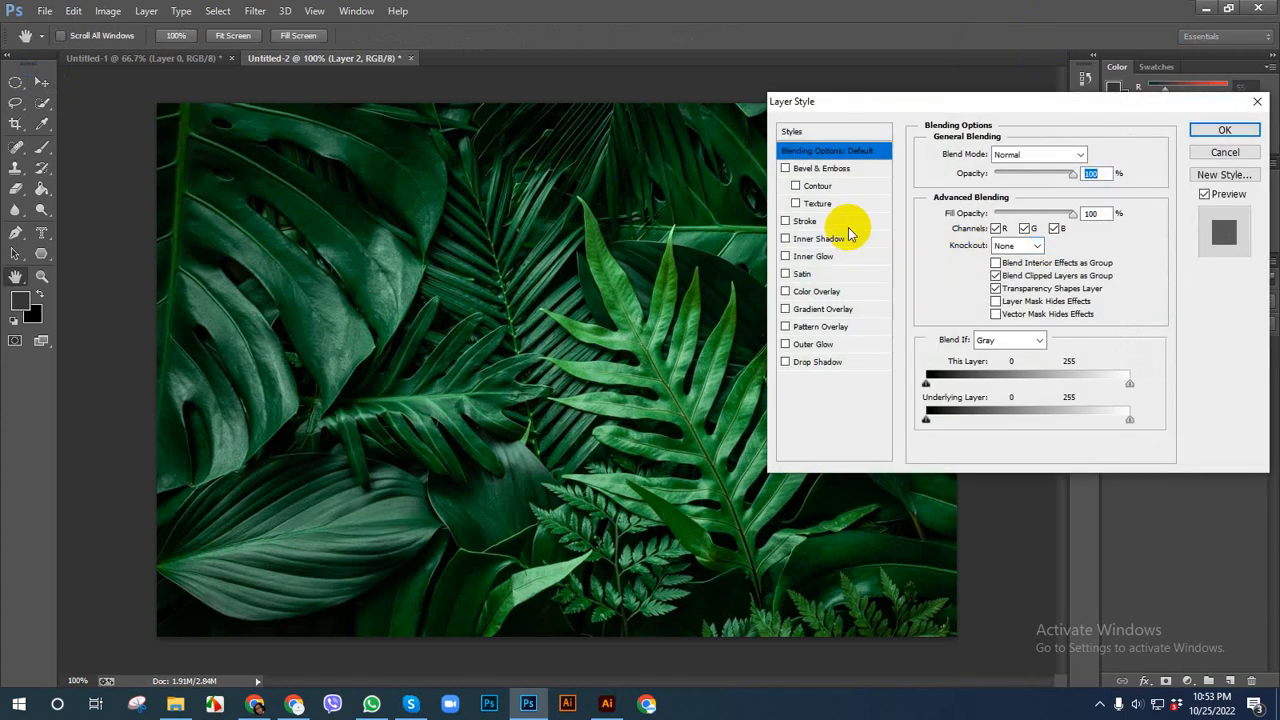
pyautogui.click(829, 364)
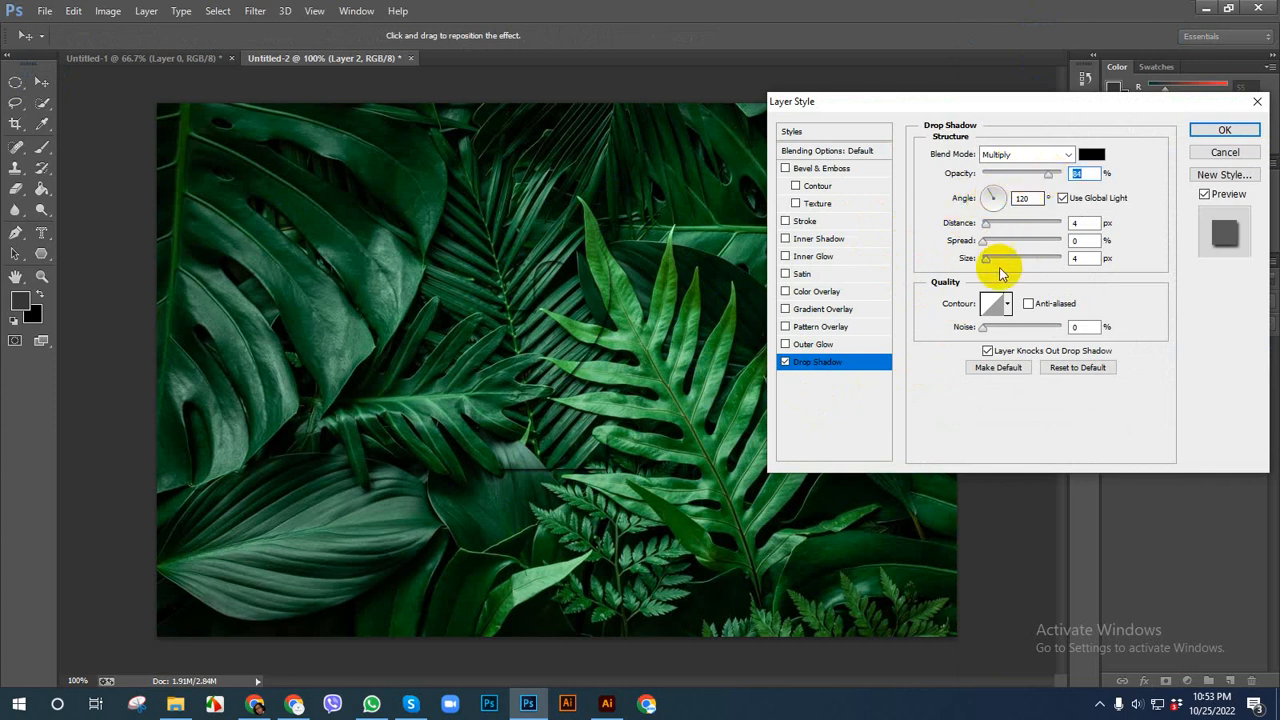
pyautogui.click(989, 224)
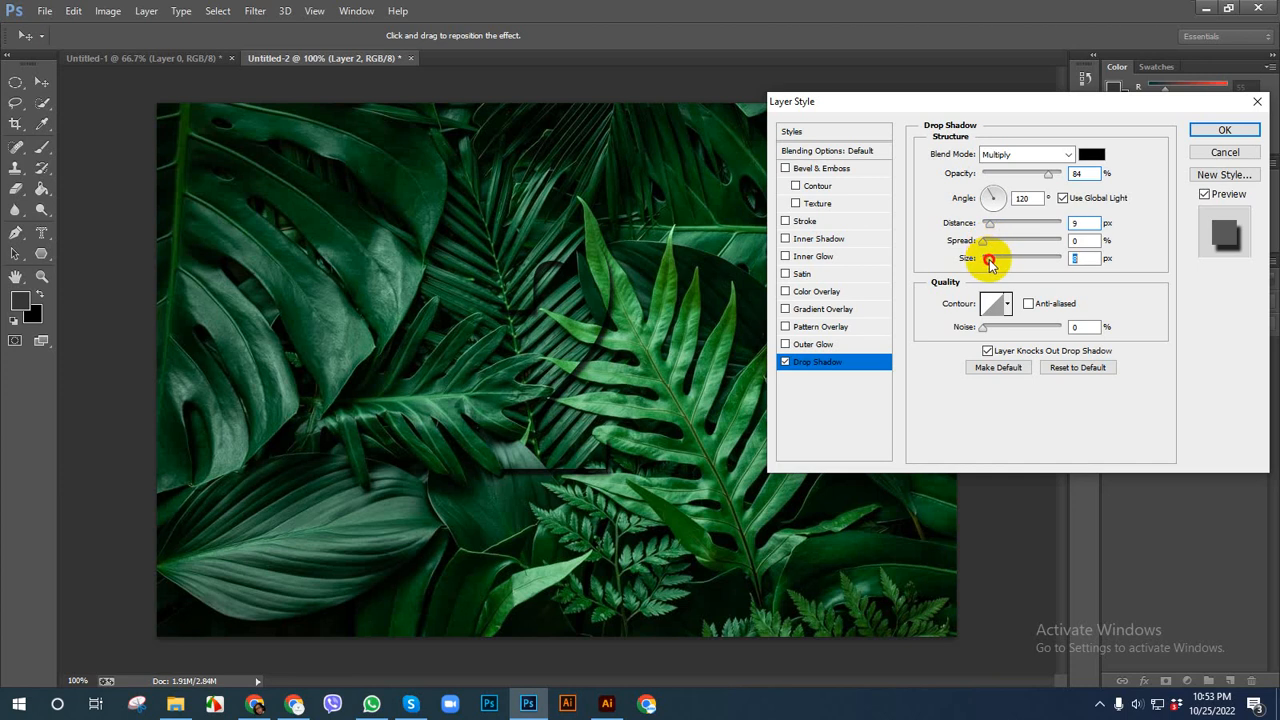
pyautogui.moveTo(989, 262); pyautogui.dragTo(990, 262)
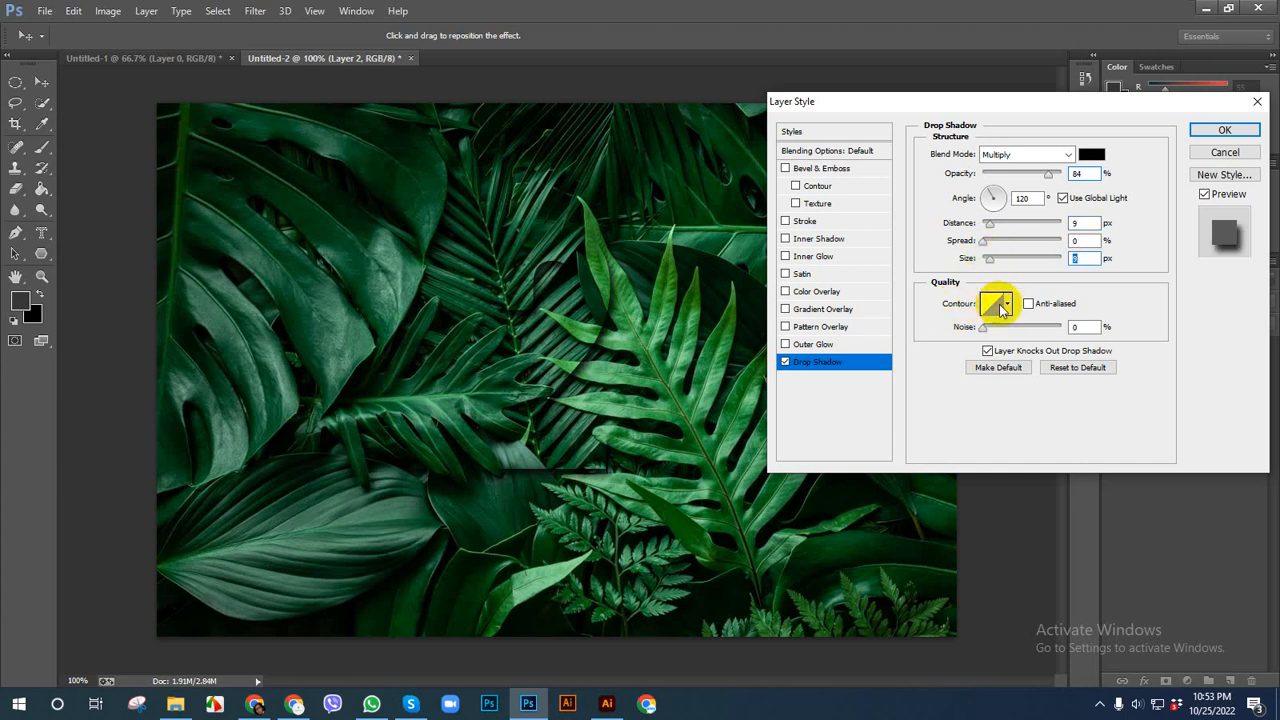
# Try several contour presets on the drop shadow and return to the linear contour
pyautogui.click(1006, 303)
pyautogui.click(945, 341)
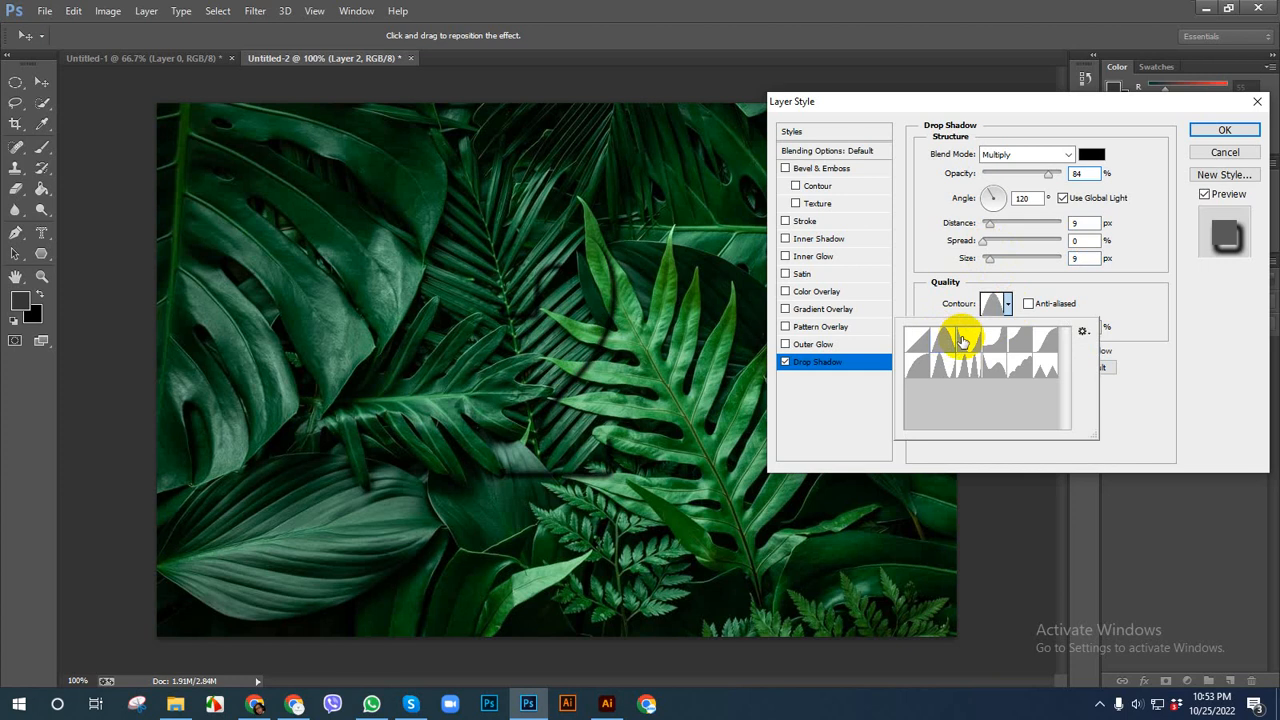
pyautogui.click(962, 341)
pyautogui.click(995, 343)
pyautogui.click(964, 342)
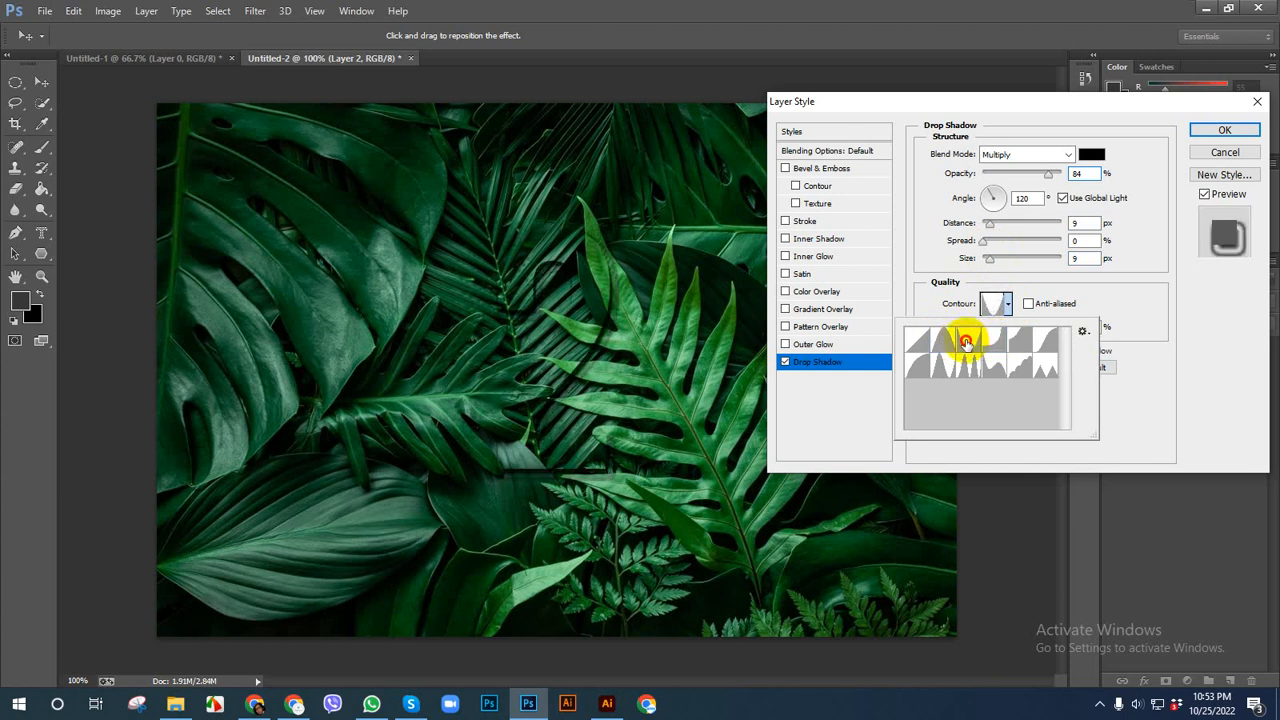
pyautogui.click(1004, 341)
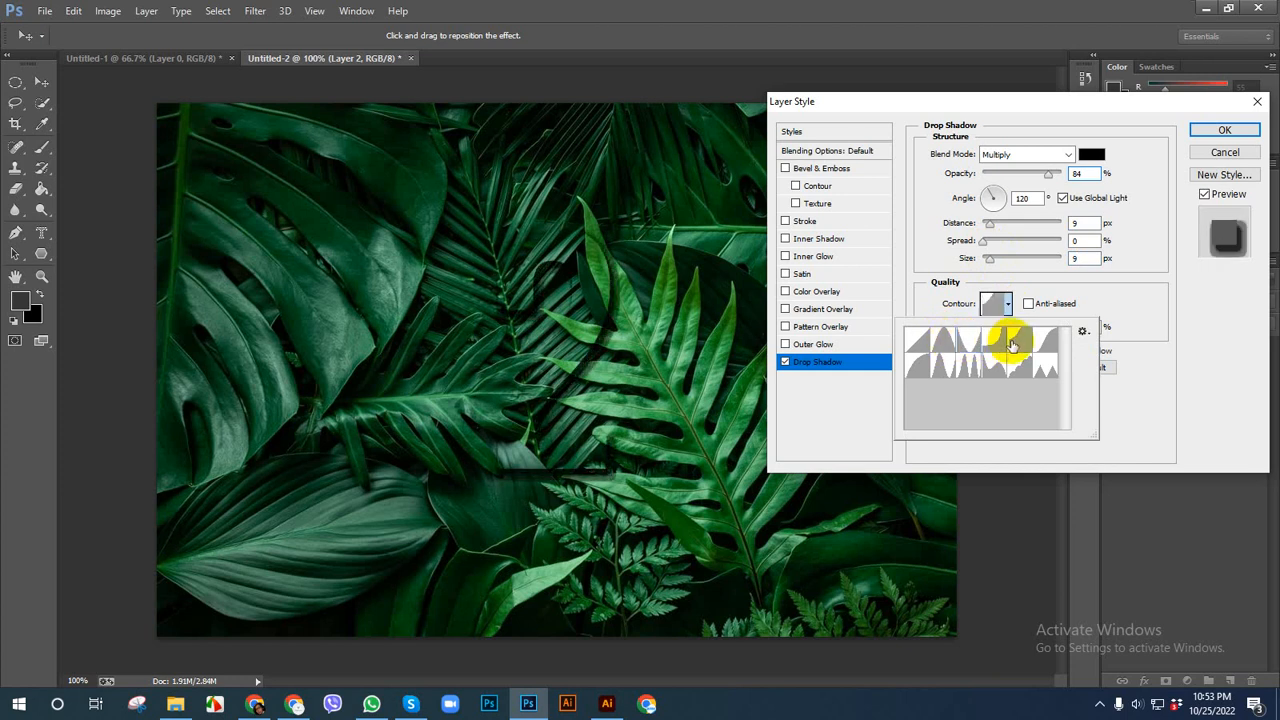
pyautogui.click(1026, 364)
pyautogui.click(1043, 346)
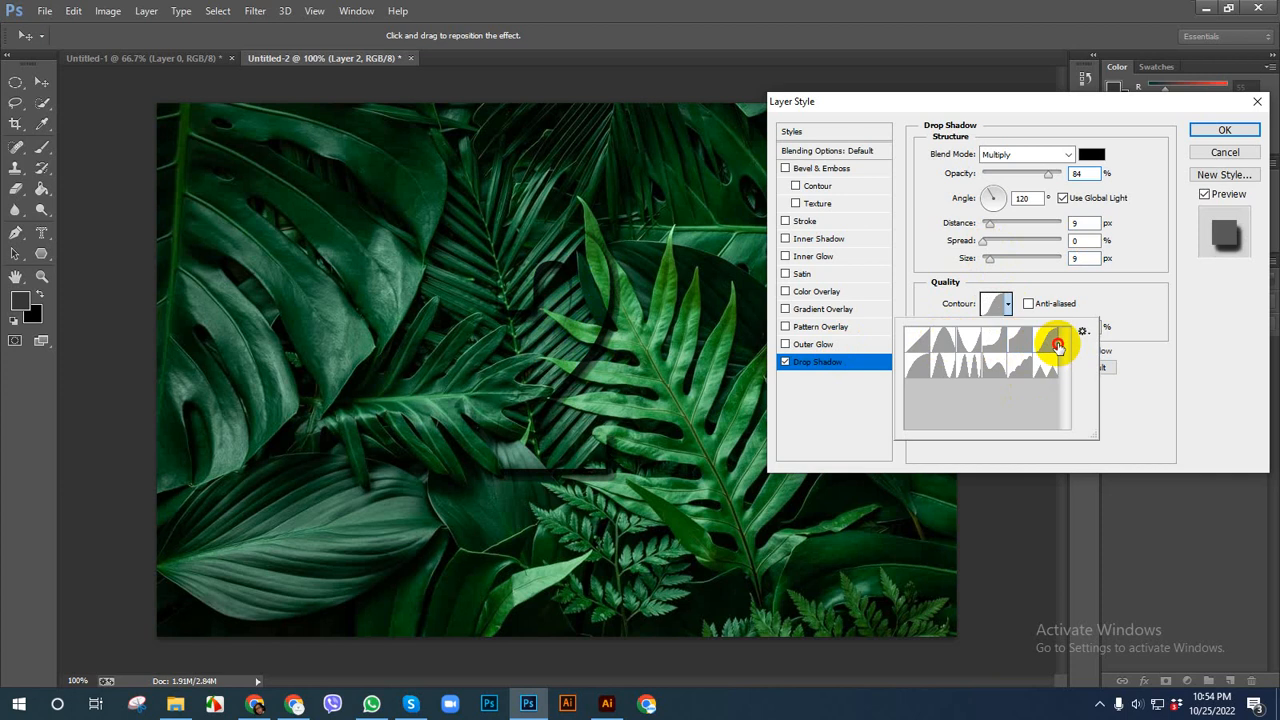
pyautogui.click(1045, 366)
pyautogui.click(912, 345)
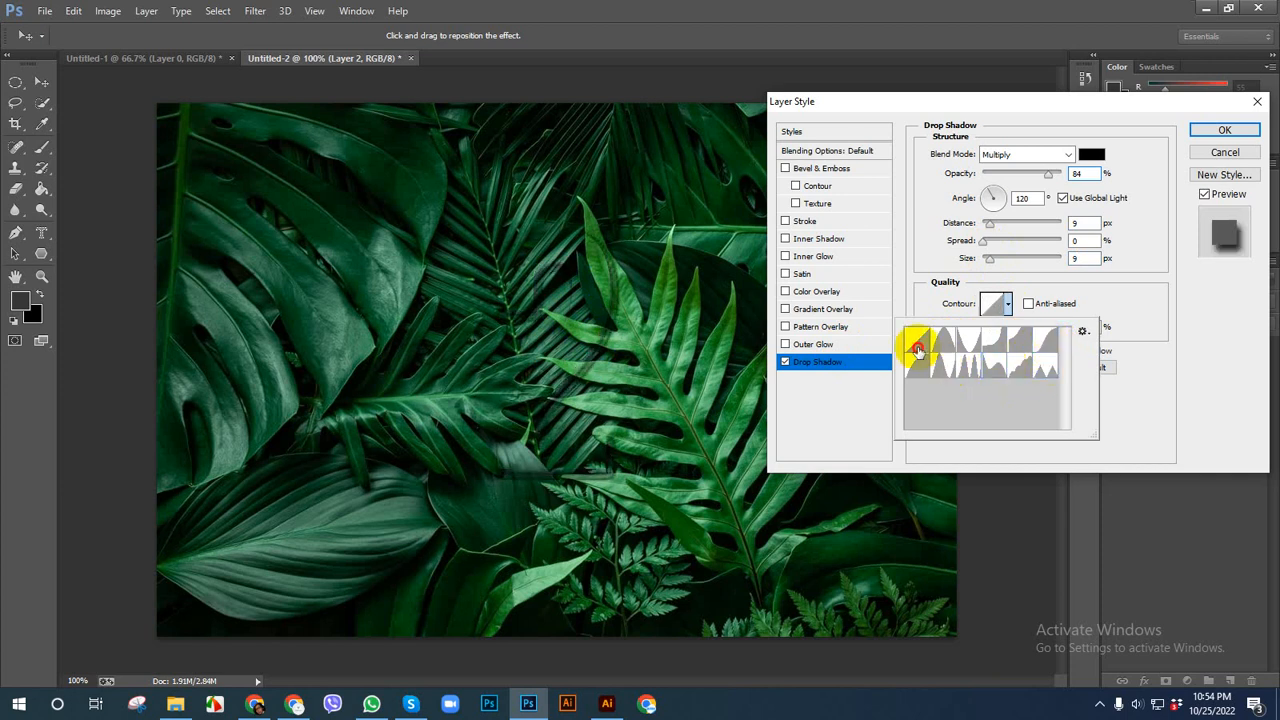
pyautogui.click(938, 307)
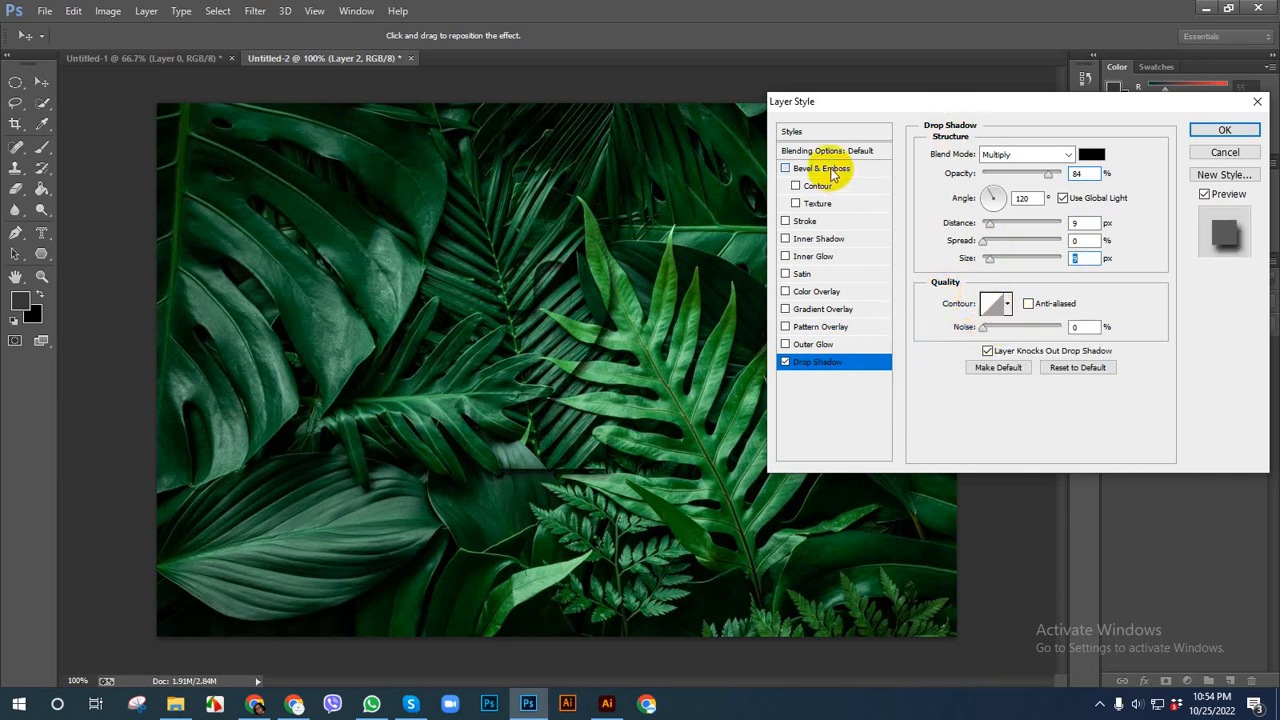
# Enable Bevel & Emboss on the number 2, try the Outer Bevel style and settle on Emboss
pyautogui.click(825, 169)
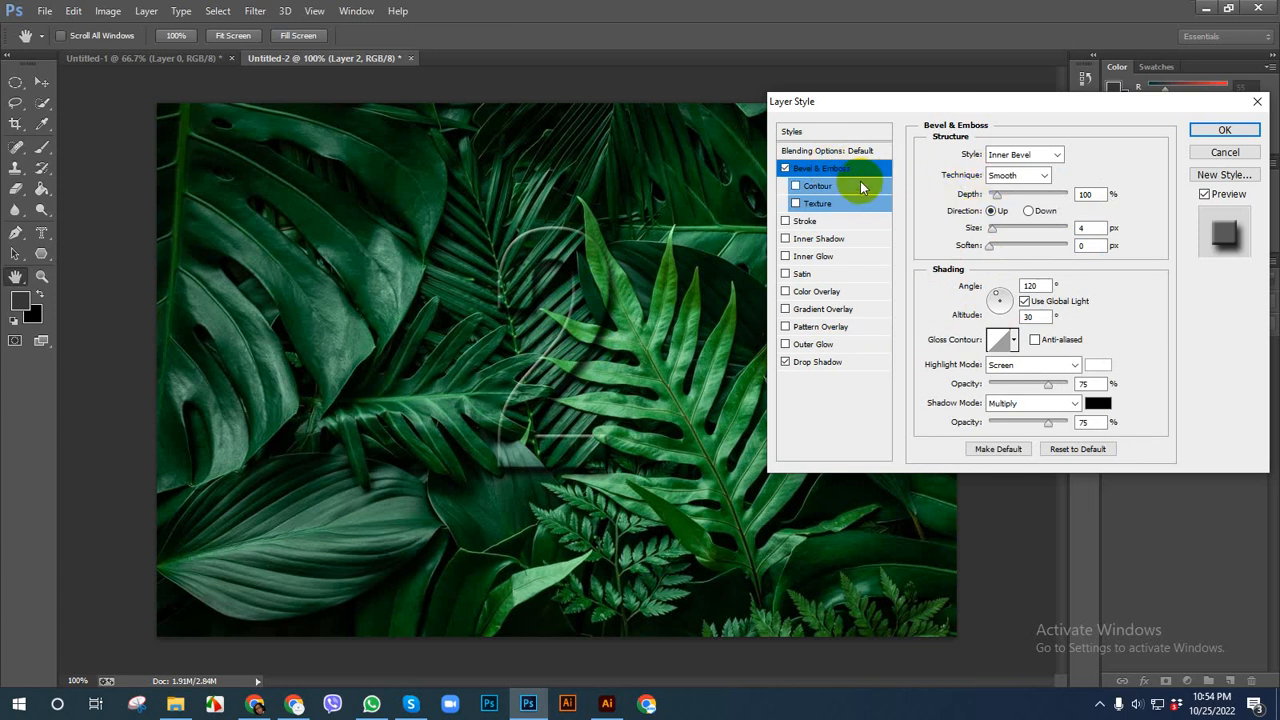
pyautogui.click(1045, 155)
pyautogui.click(1020, 172)
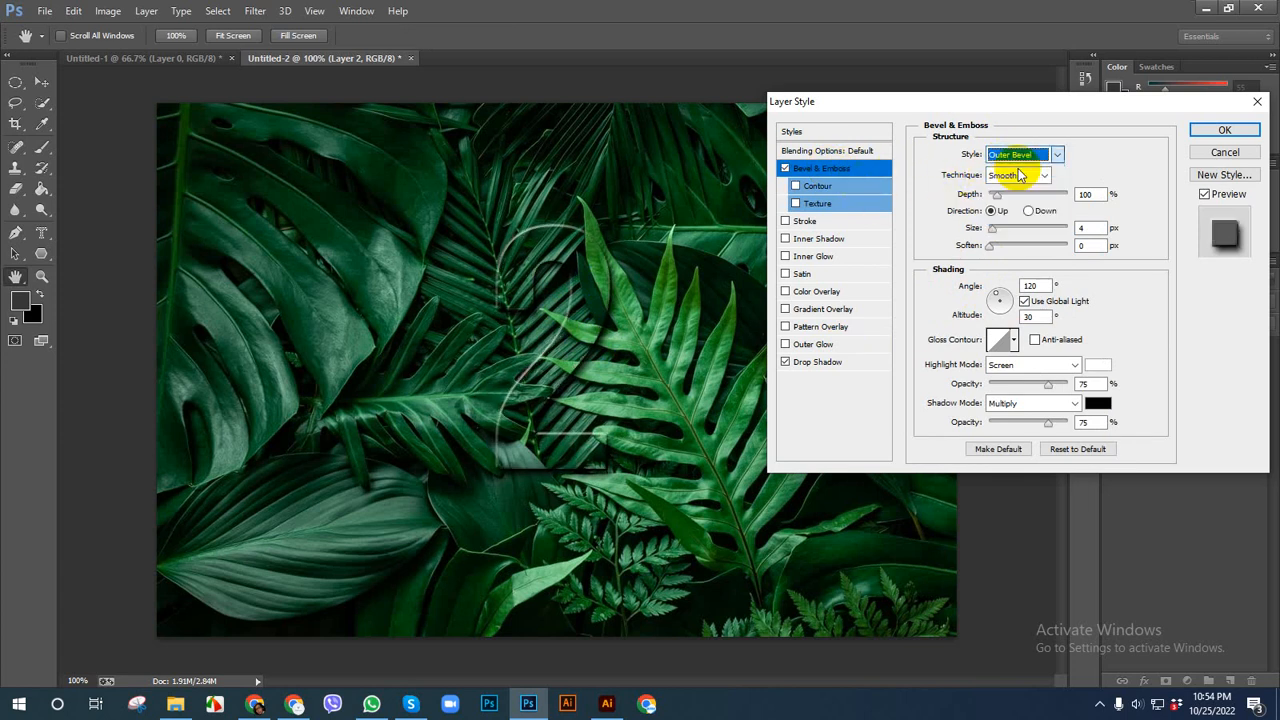
pyautogui.click(1043, 155)
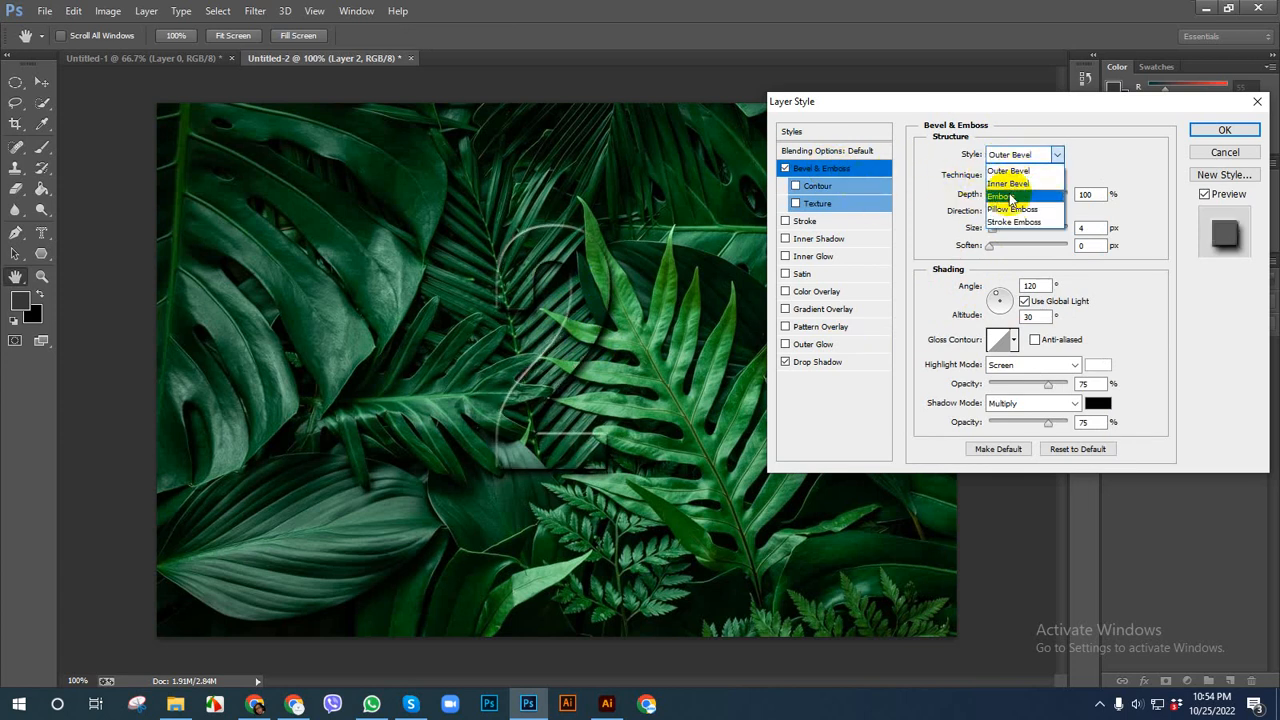
pyautogui.click(1010, 197)
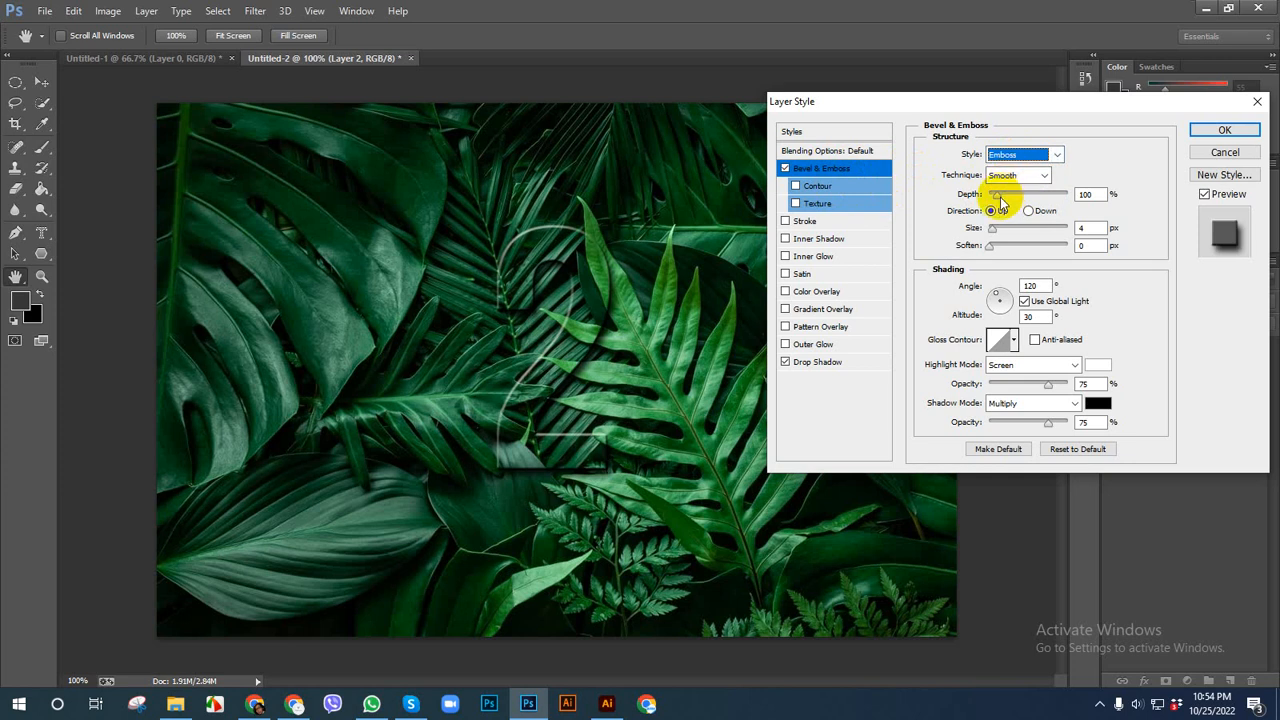
# Set the emboss depth to 225%, compare the Down direction, keep Up, and set the size to 7 px
pyautogui.moveTo(1001, 200); pyautogui.dragTo(1007, 197)
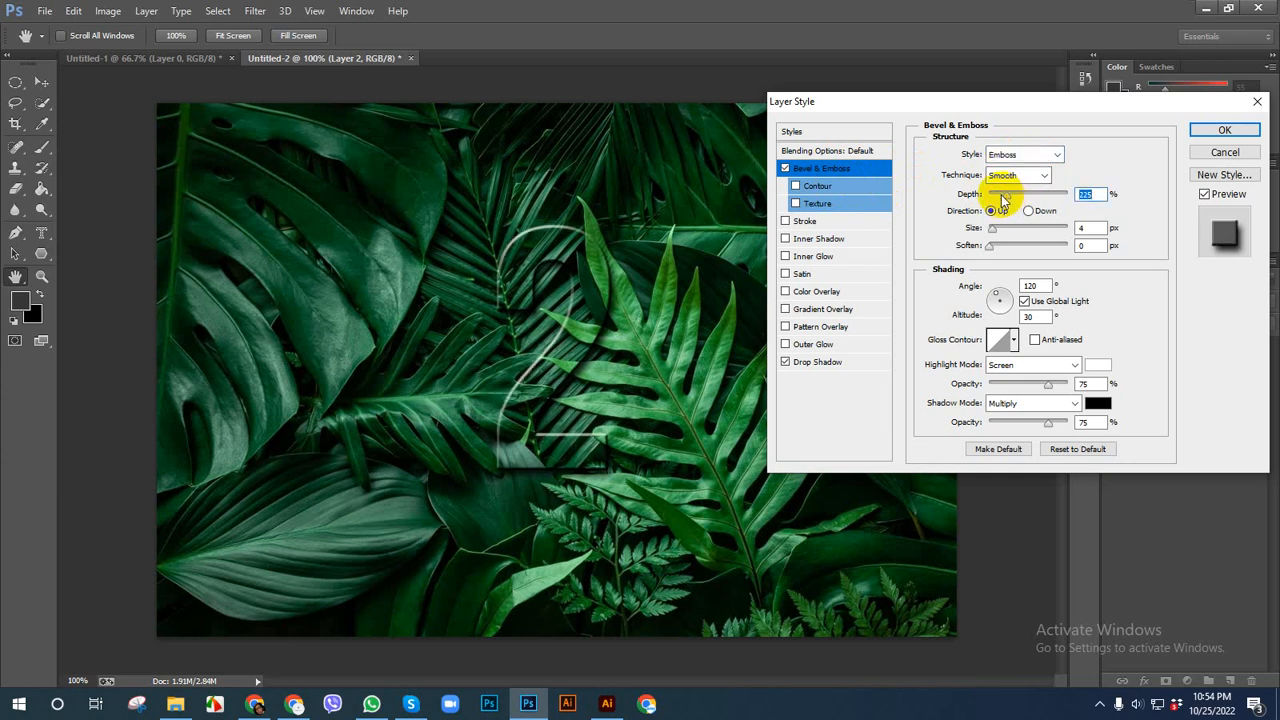
pyautogui.click(1029, 210)
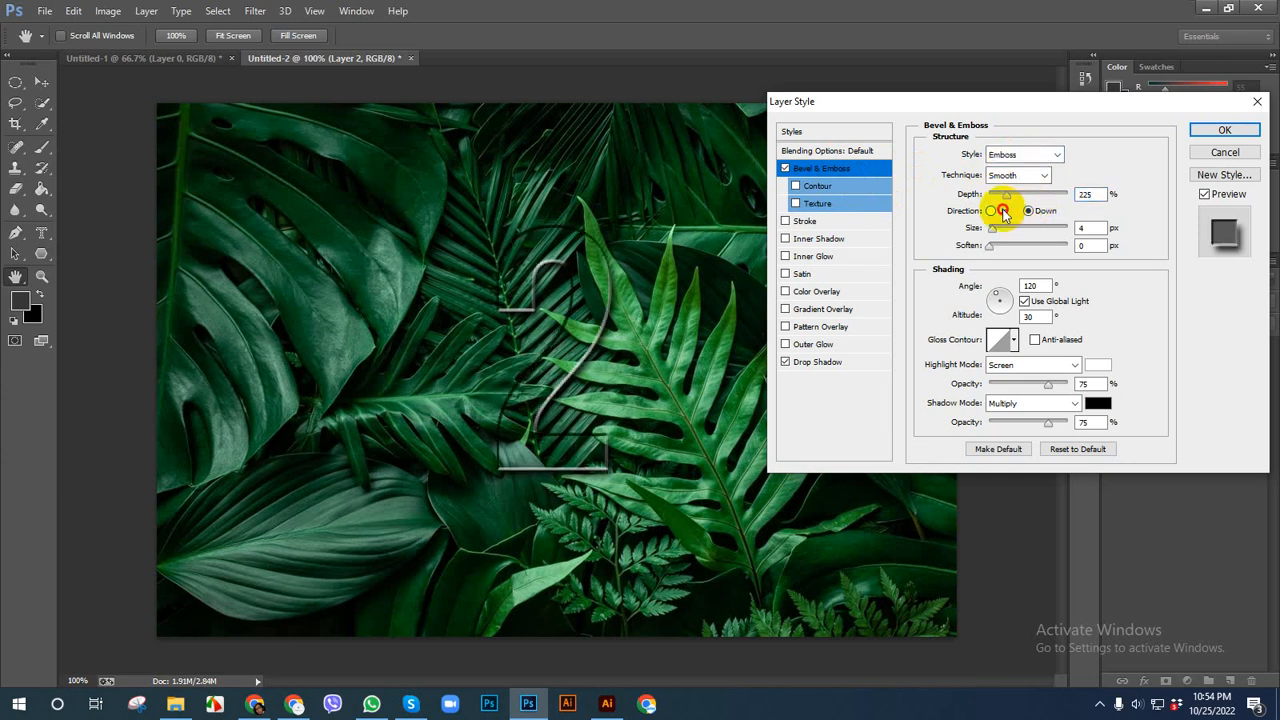
pyautogui.click(1001, 212)
pyautogui.moveTo(998, 232); pyautogui.dragTo(993, 229)
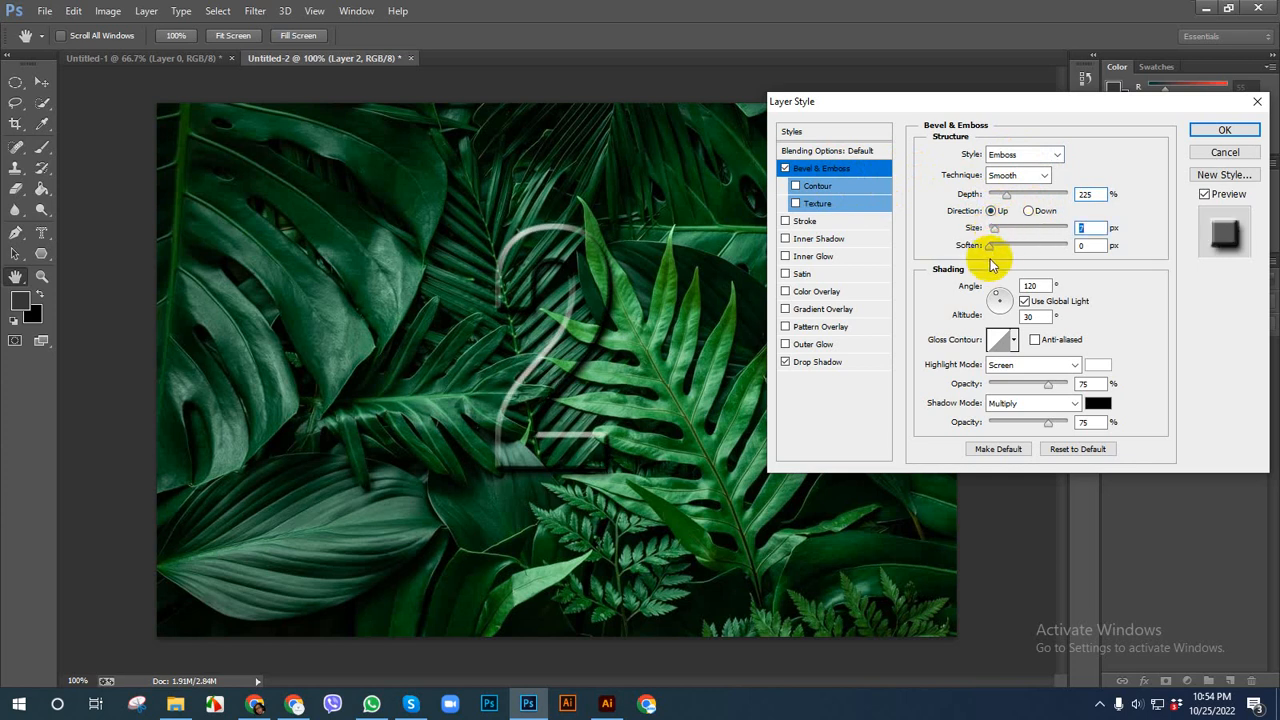
# Try several gloss contour presets on the emboss and return to the linear contour
pyautogui.click(1016, 341)
pyautogui.click(945, 375)
pyautogui.click(975, 377)
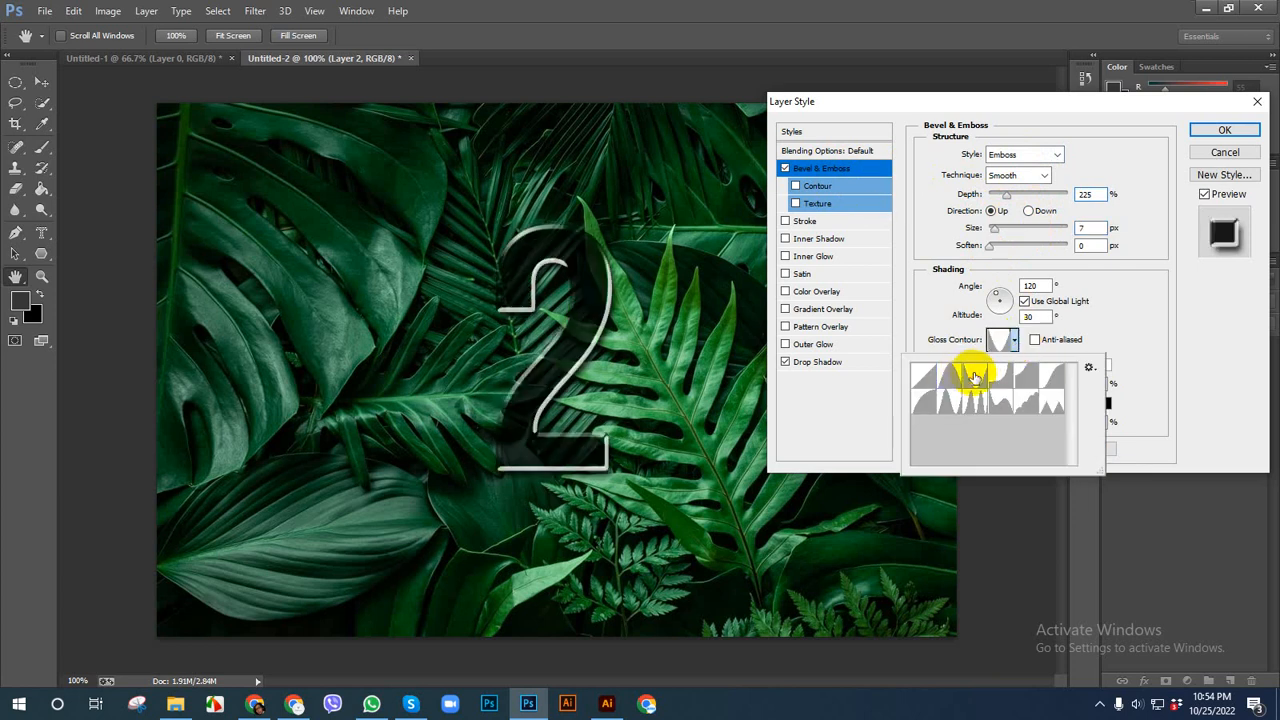
pyautogui.click(997, 375)
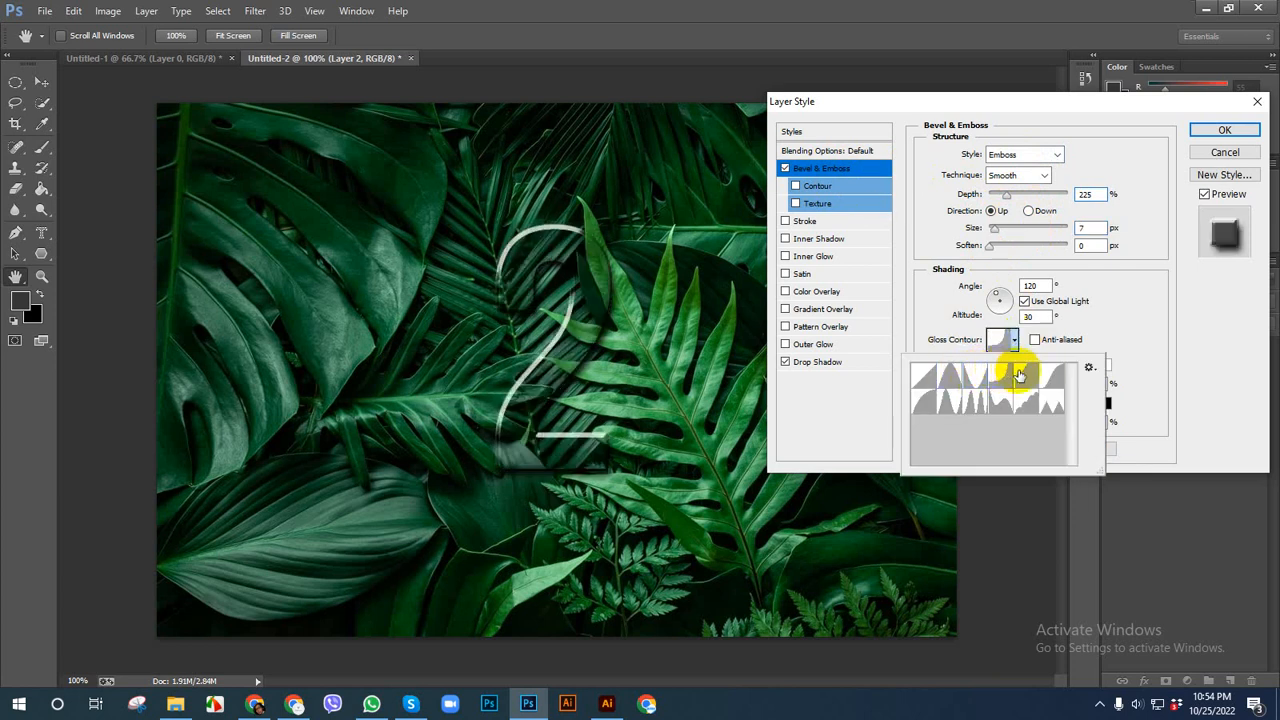
pyautogui.click(1032, 375)
pyautogui.click(970, 400)
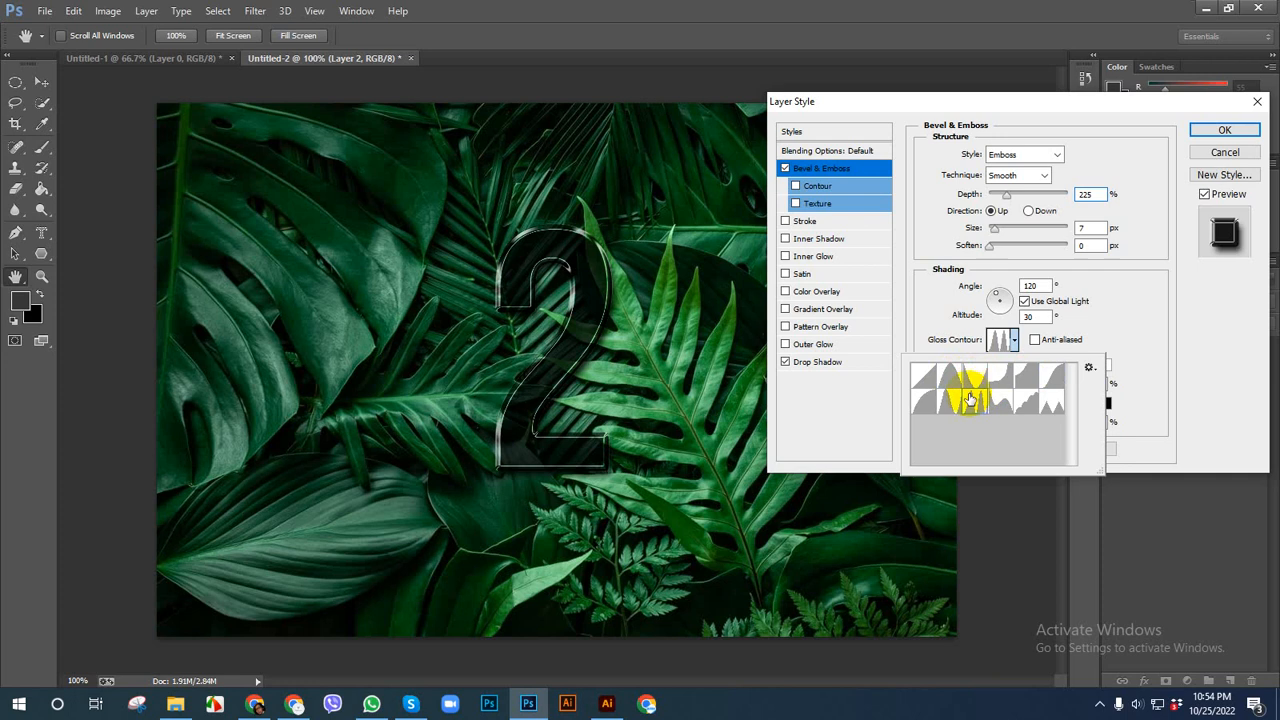
pyautogui.click(941, 405)
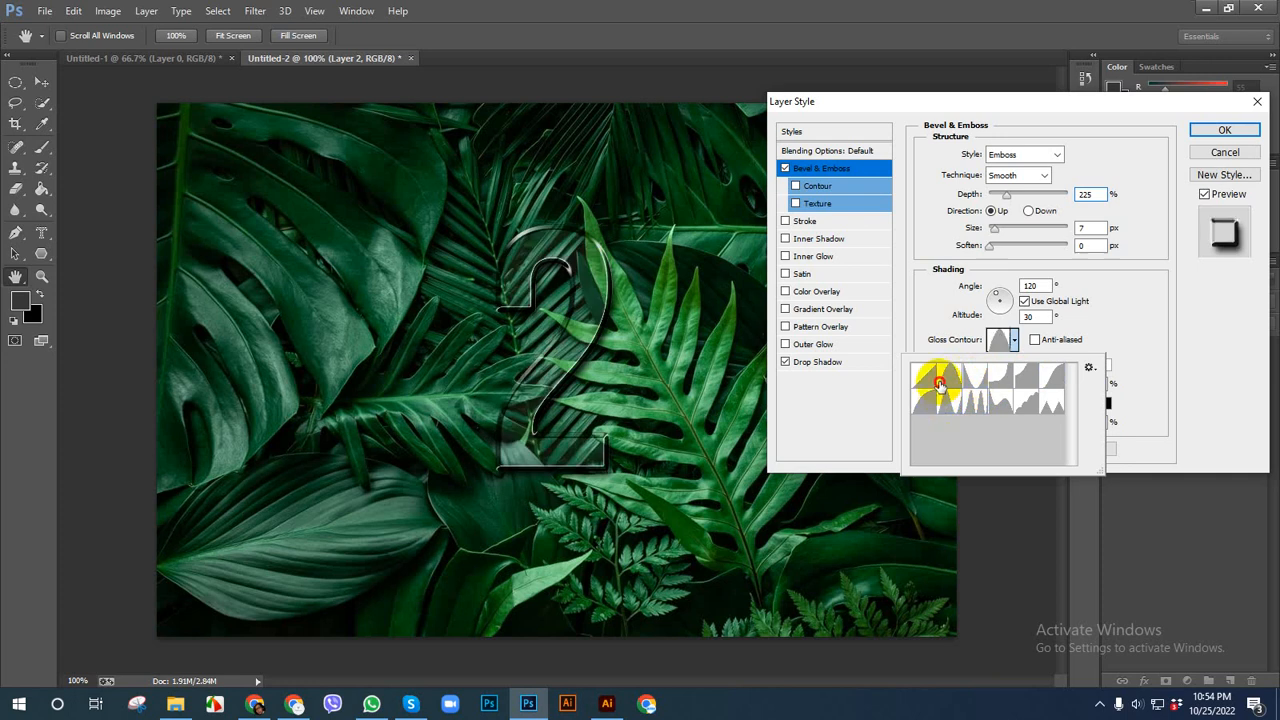
pyautogui.click(939, 383)
pyautogui.click(926, 376)
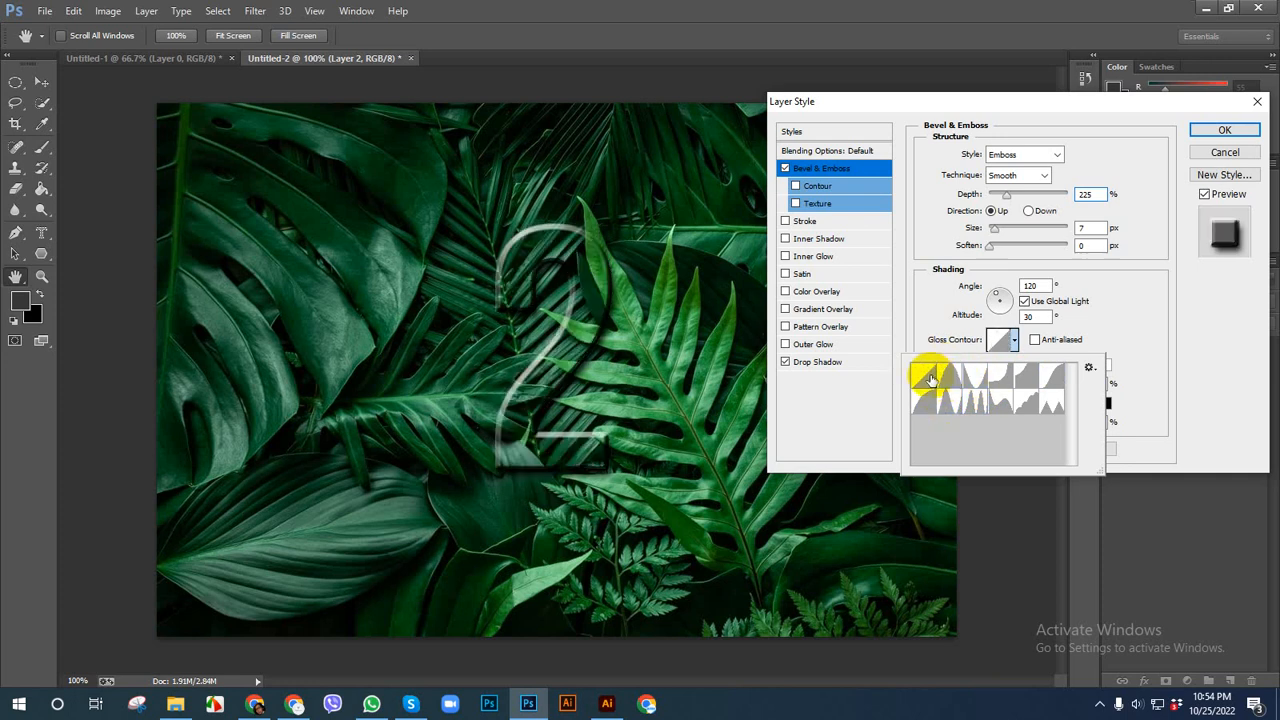
pyautogui.click(912, 272)
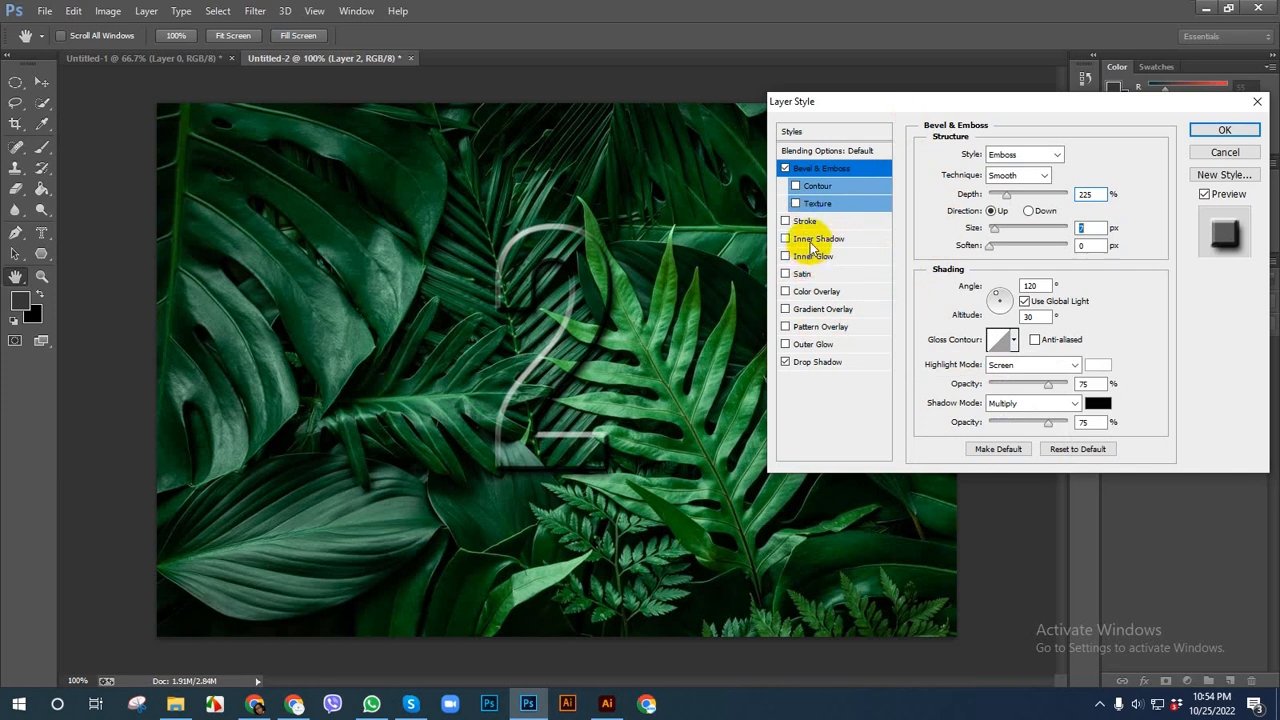
# Add a Gradient Overlay to the number 2 and apply the Red, Green gradient preset
pyautogui.click(822, 309)
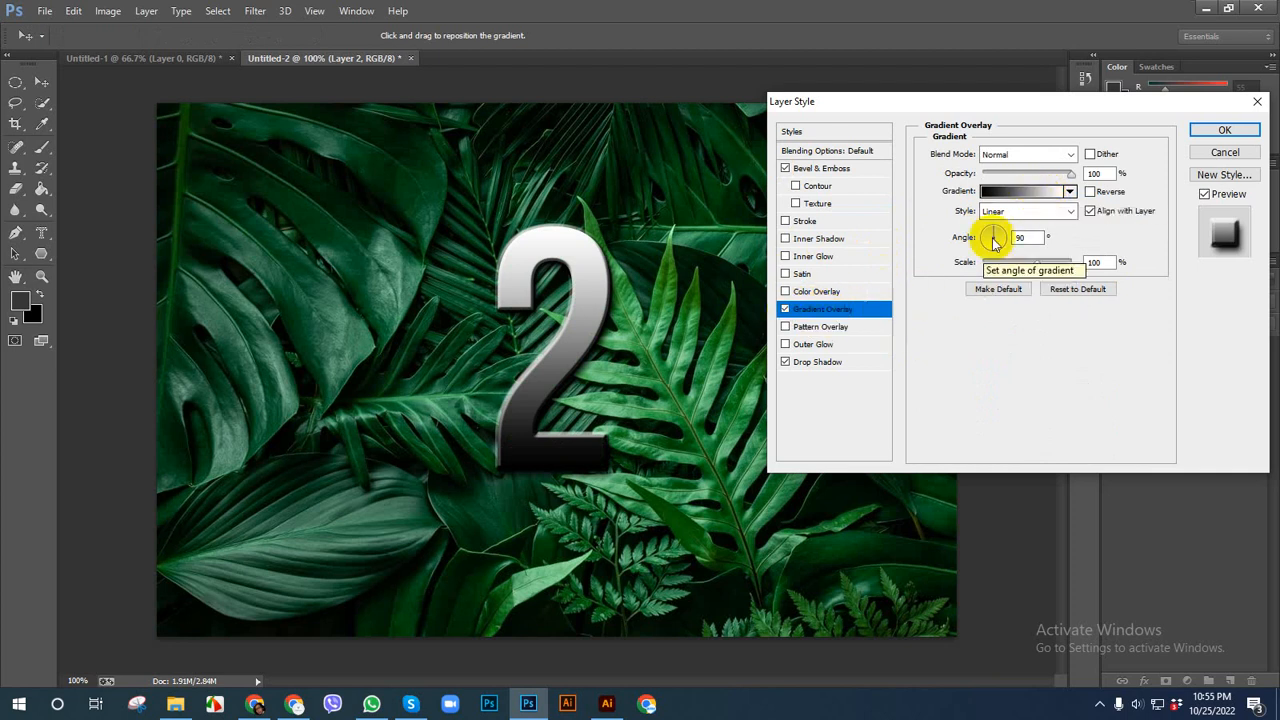
pyautogui.click(1057, 192)
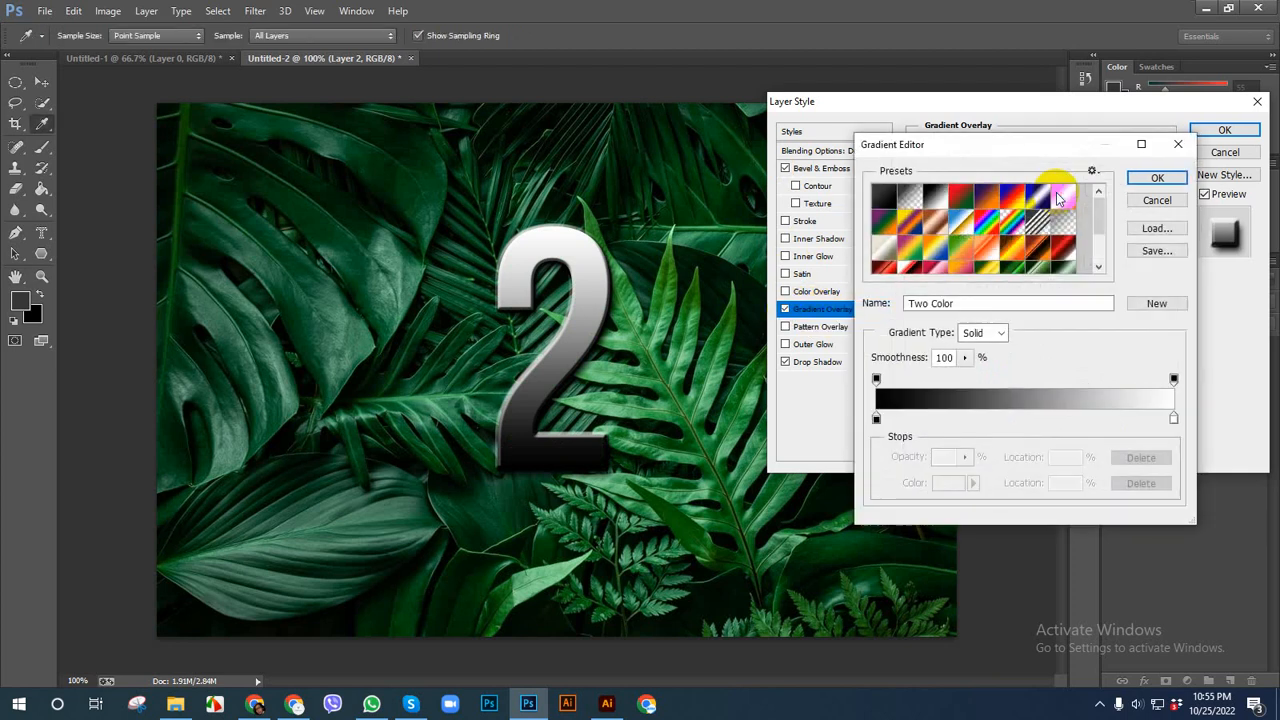
pyautogui.moveTo(1040, 141); pyautogui.dragTo(1045, 245)
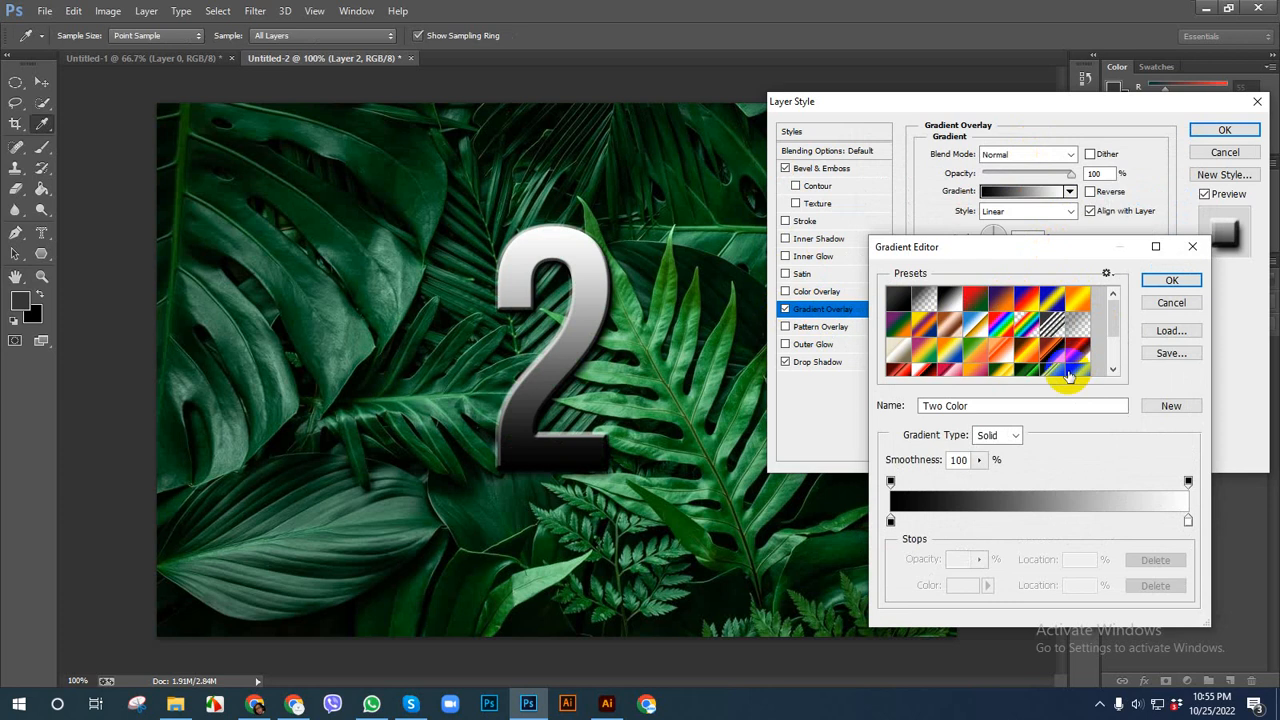
pyautogui.click(975, 314)
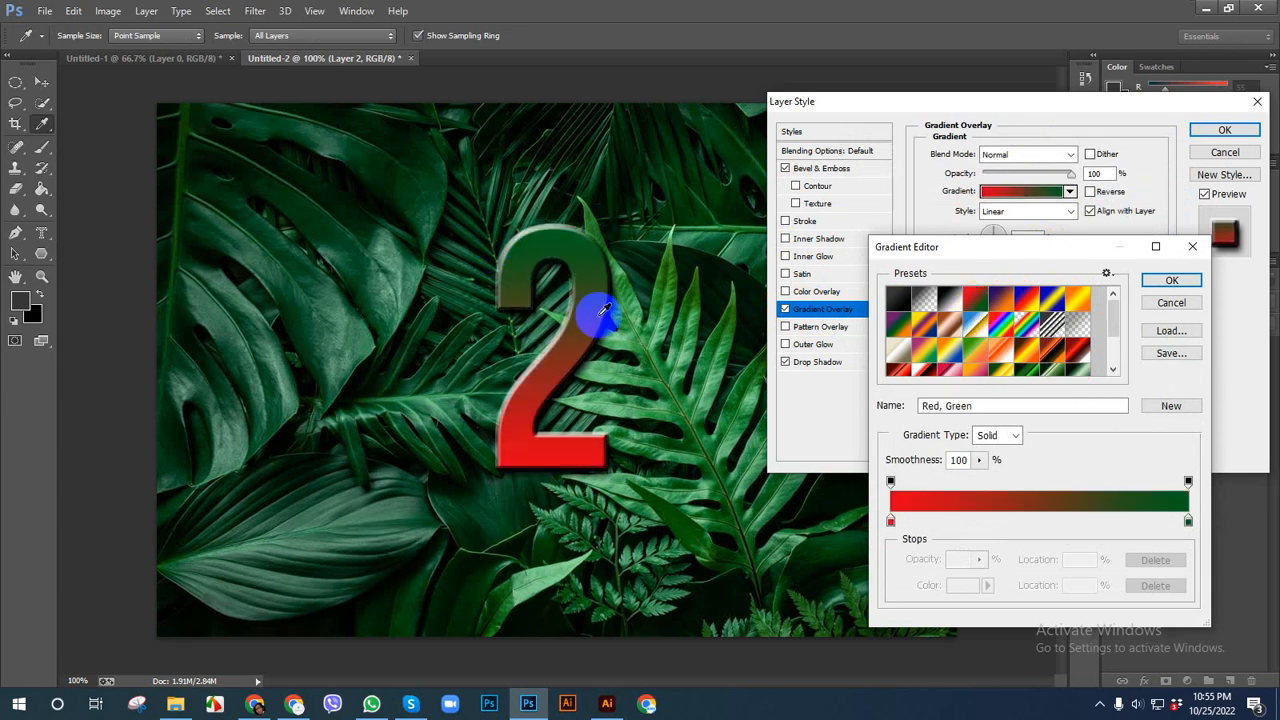
# Try several green, blue, orange and metallic gradient presets on the overlay and accept dooffy.com_gradients_random_set_030
pyautogui.scroll(-3, 1083, 350)
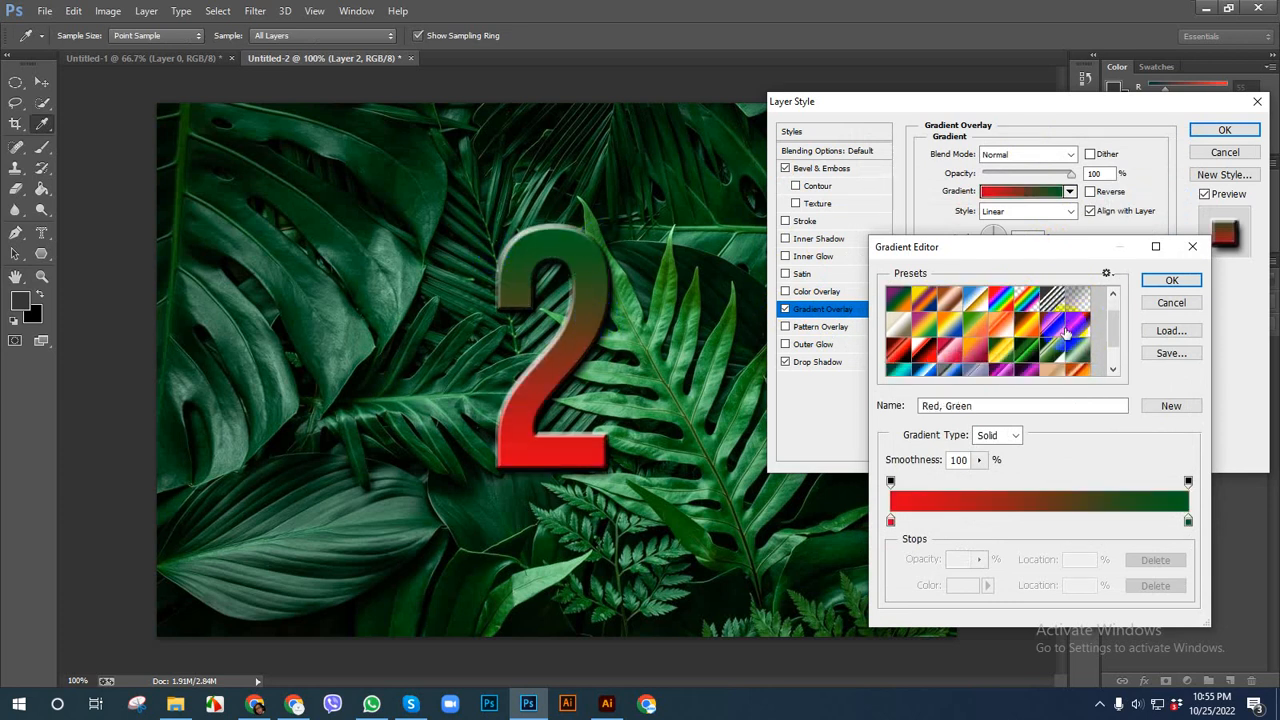
pyautogui.scroll(-2, 1111, 323)
pyautogui.click(1029, 319)
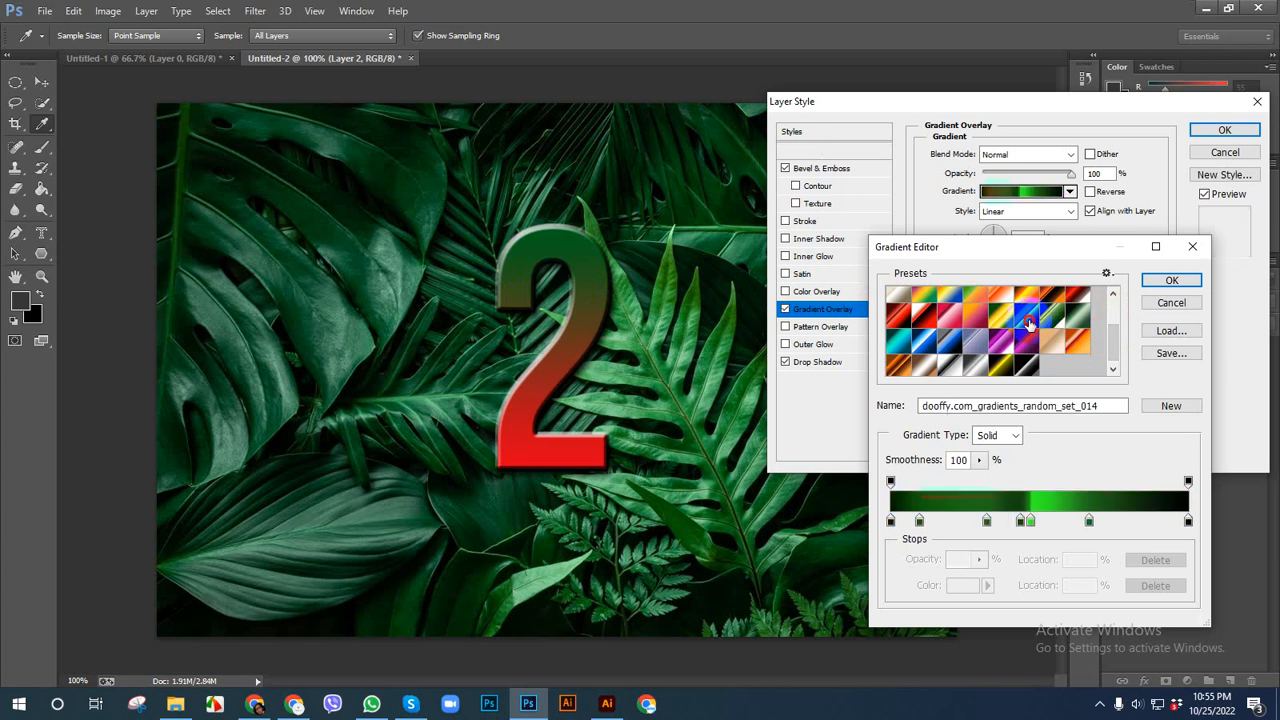
pyautogui.click(1047, 318)
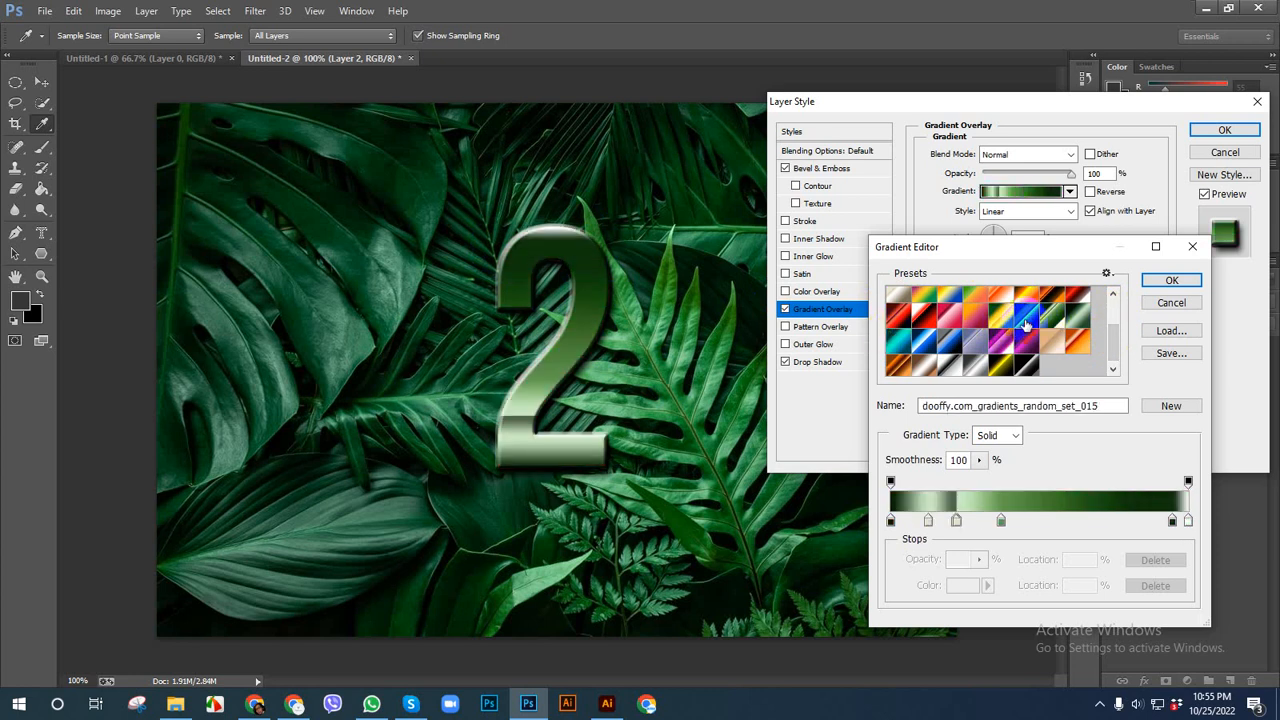
pyautogui.click(1027, 318)
pyautogui.click(921, 348)
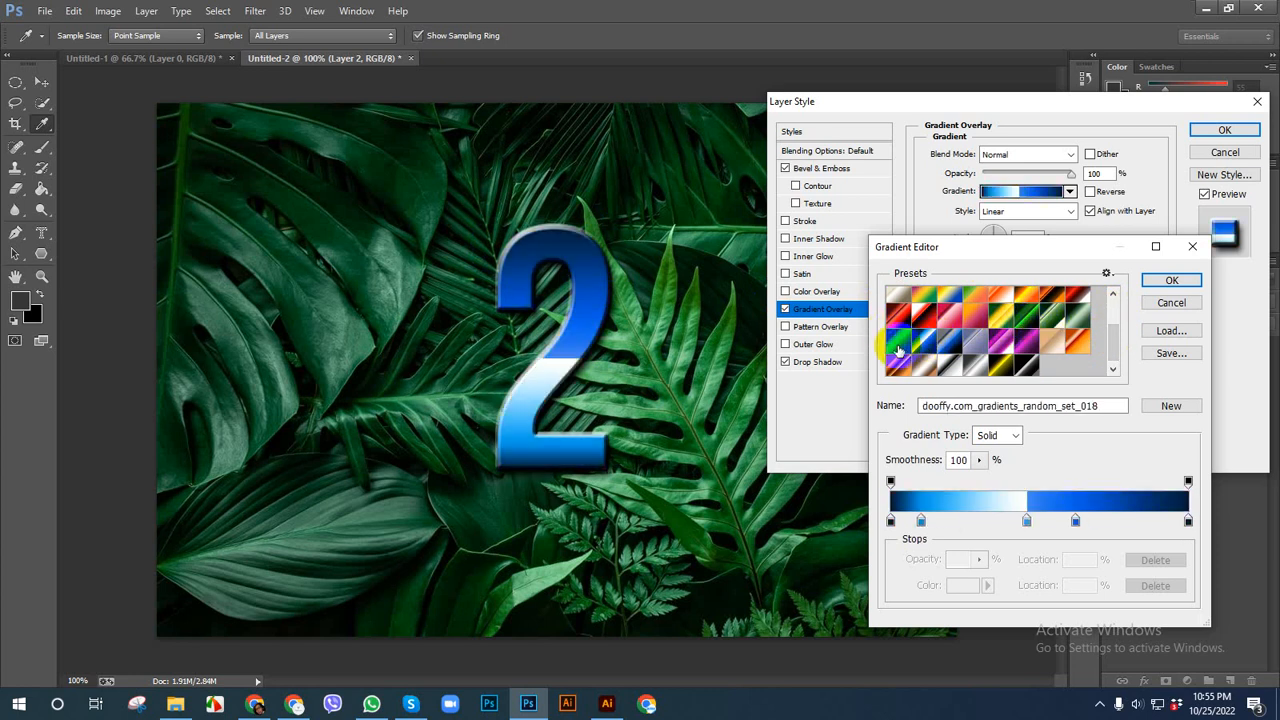
pyautogui.click(897, 346)
pyautogui.click(933, 368)
pyautogui.click(897, 366)
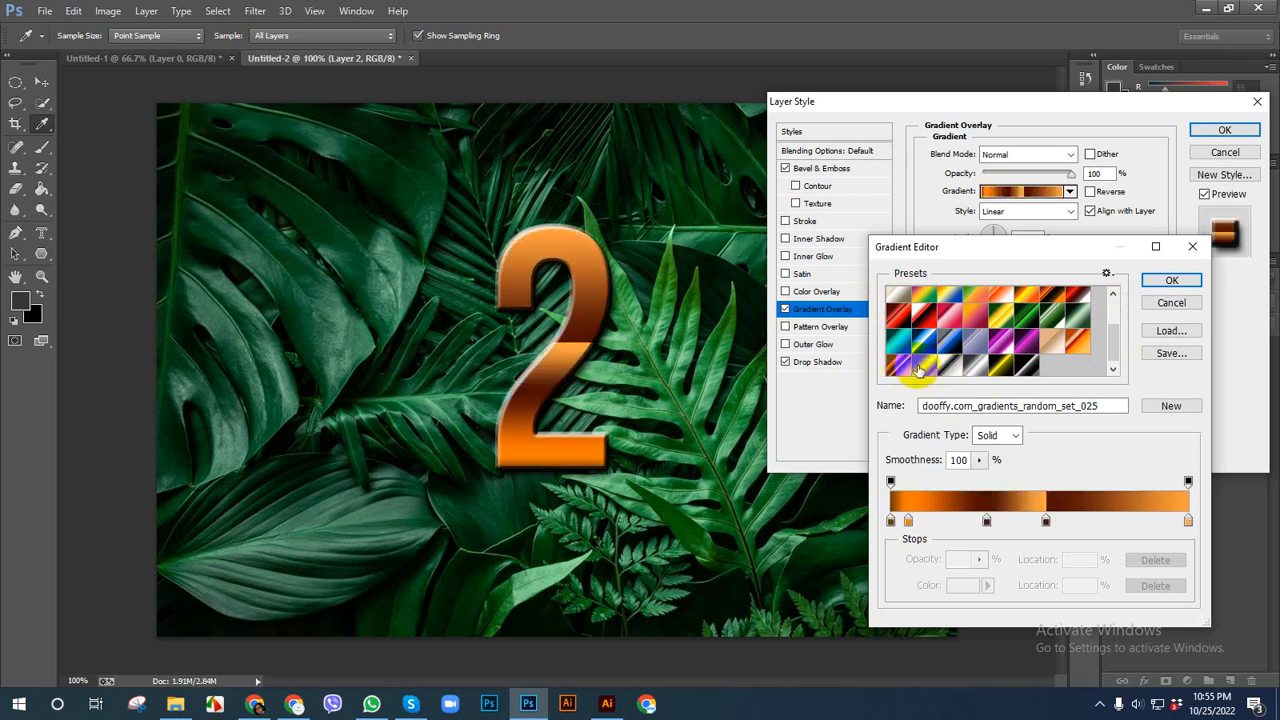
pyautogui.click(950, 366)
pyautogui.click(997, 366)
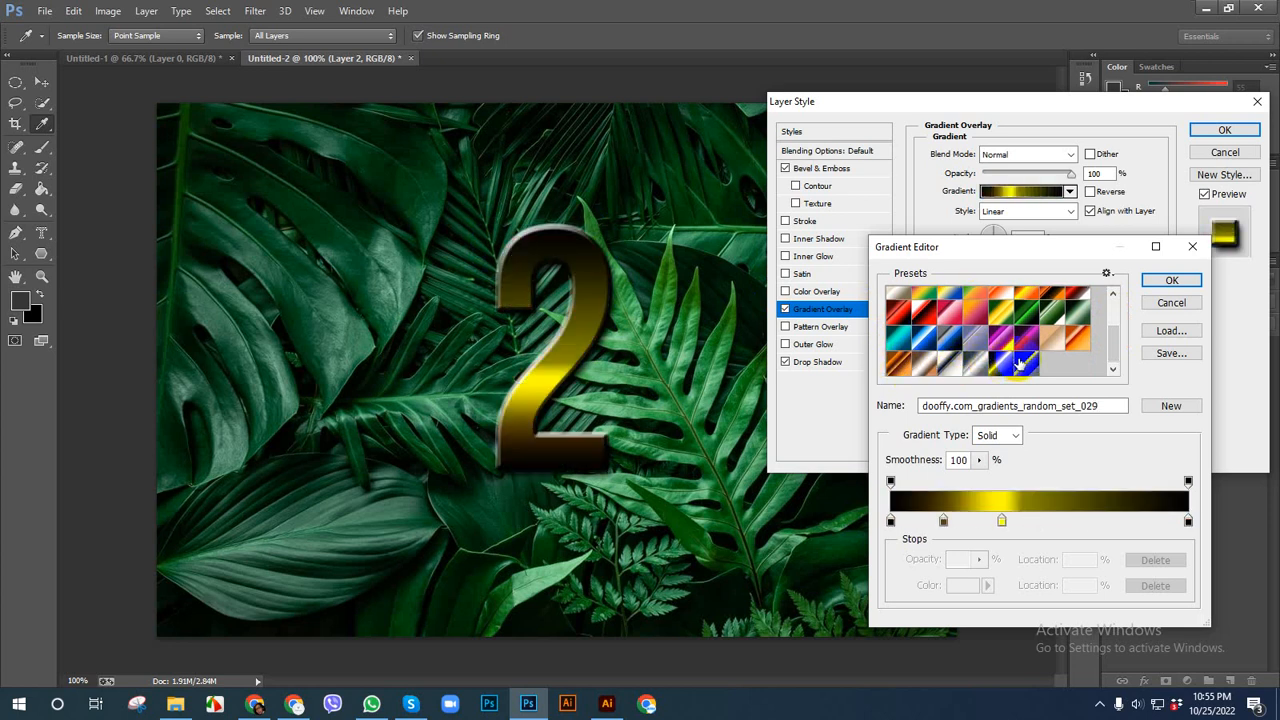
pyautogui.click(1021, 366)
pyautogui.click(1171, 280)
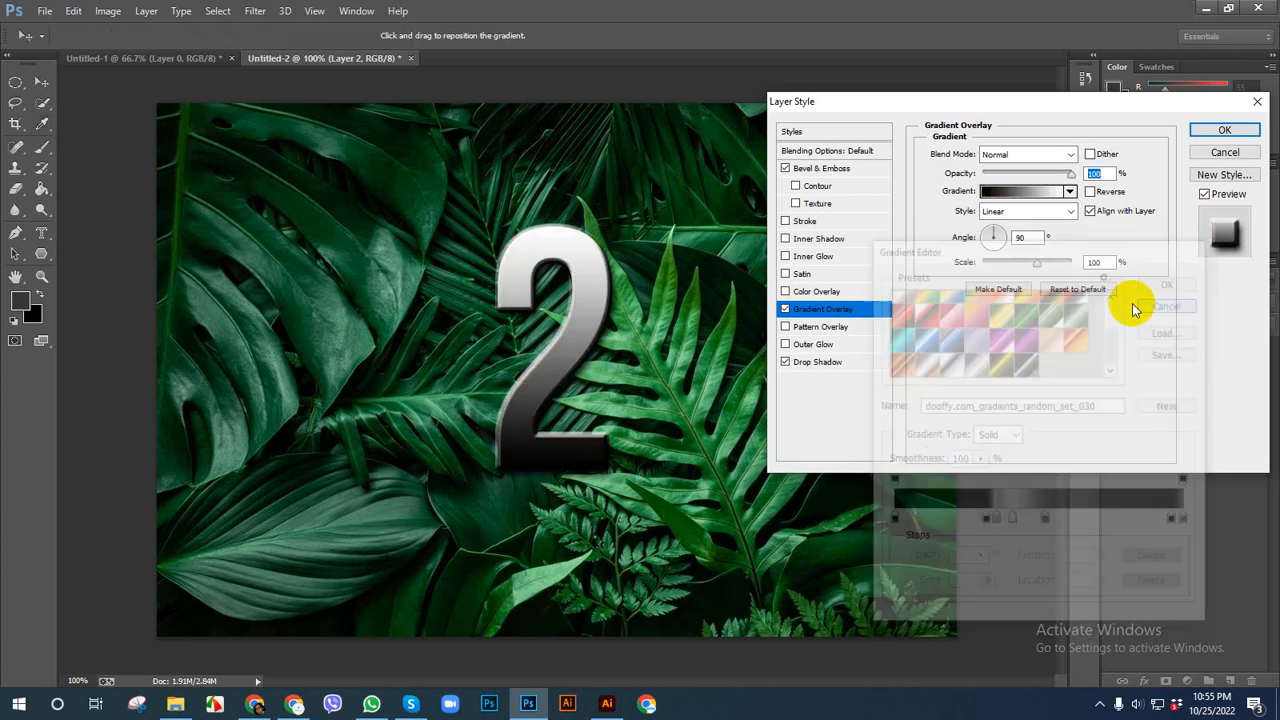
# Disable the Gradient Overlay on the number 2, check the Bevel & Emboss and Drop Shadow settings, and apply the layer style
pyautogui.click(786, 310)
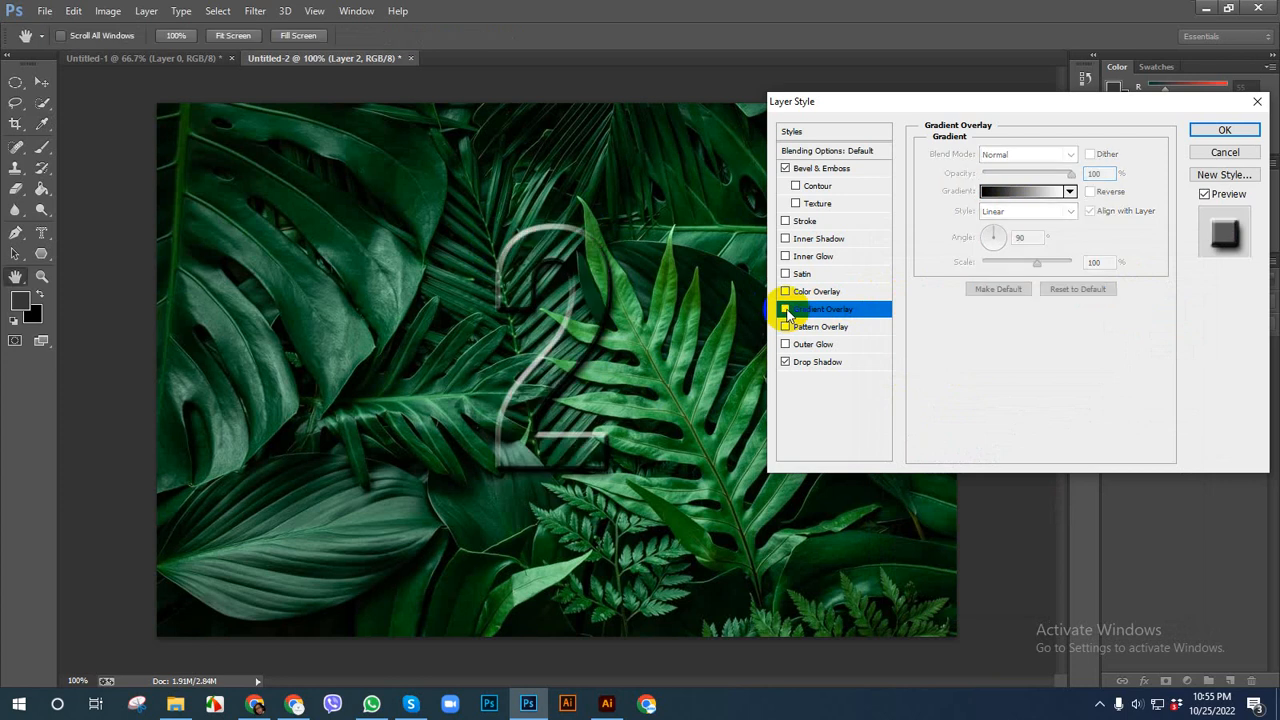
pyautogui.click(808, 170)
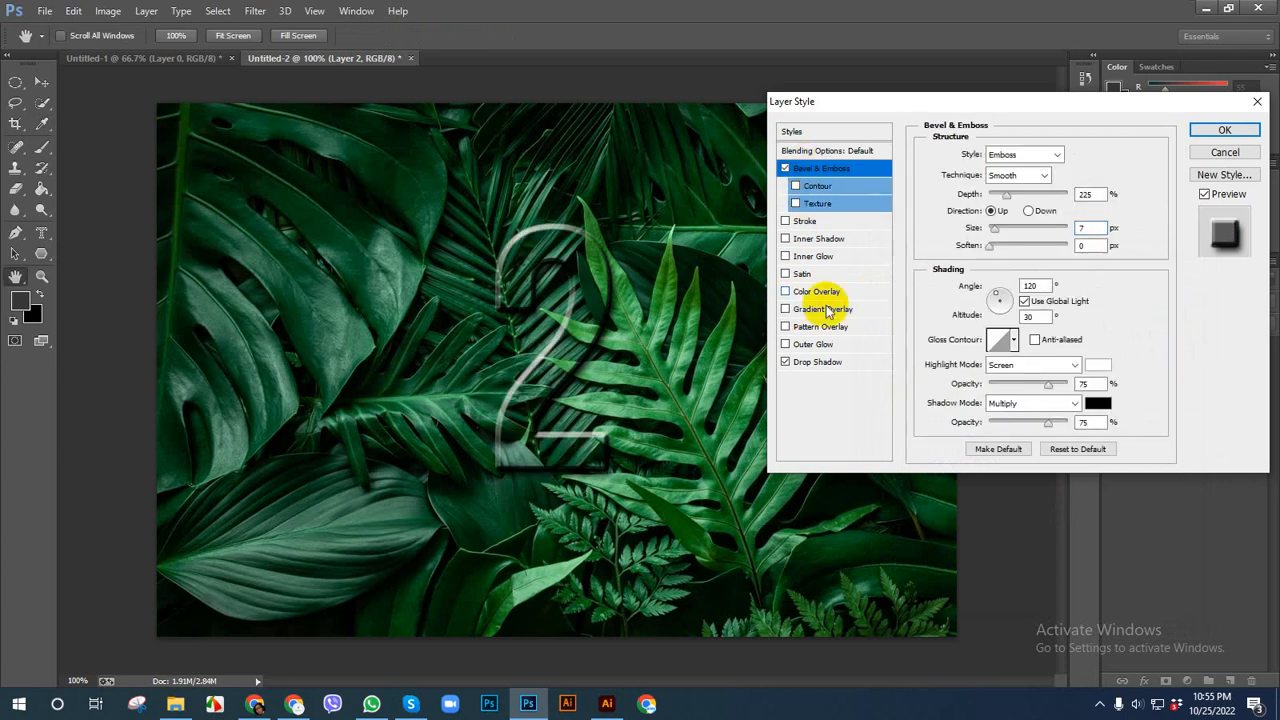
pyautogui.click(812, 363)
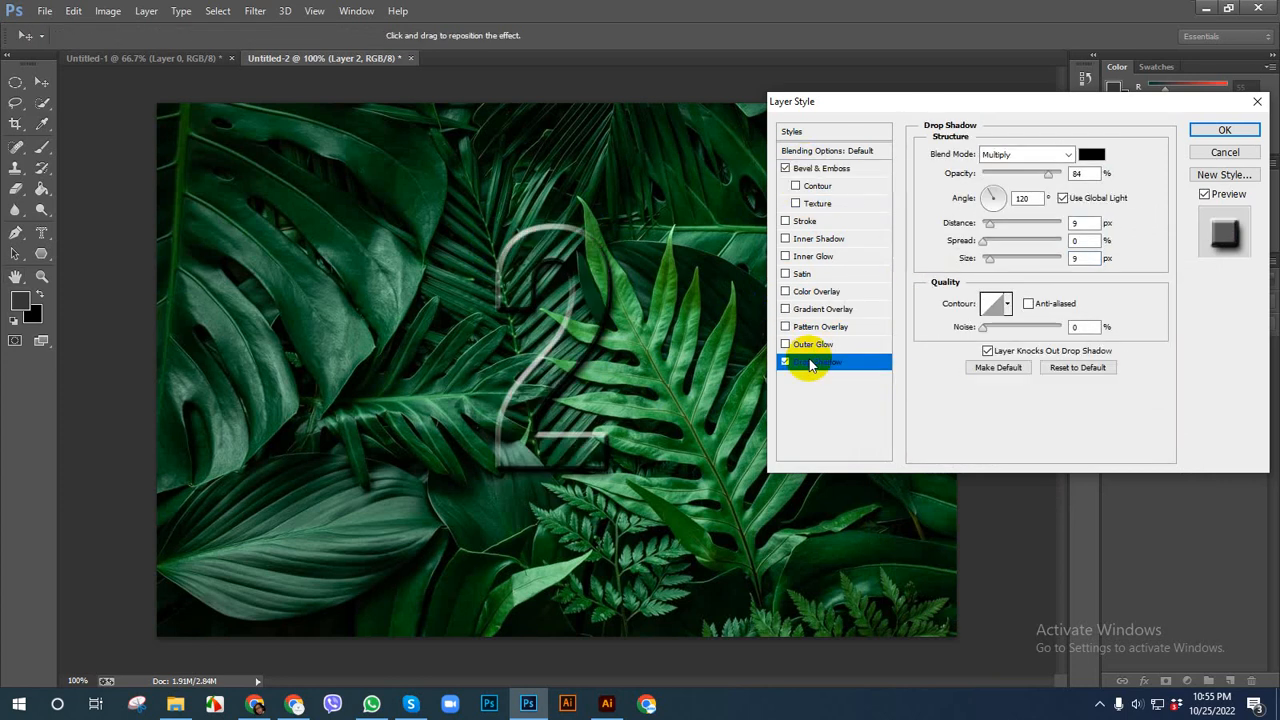
pyautogui.click(1224, 129)
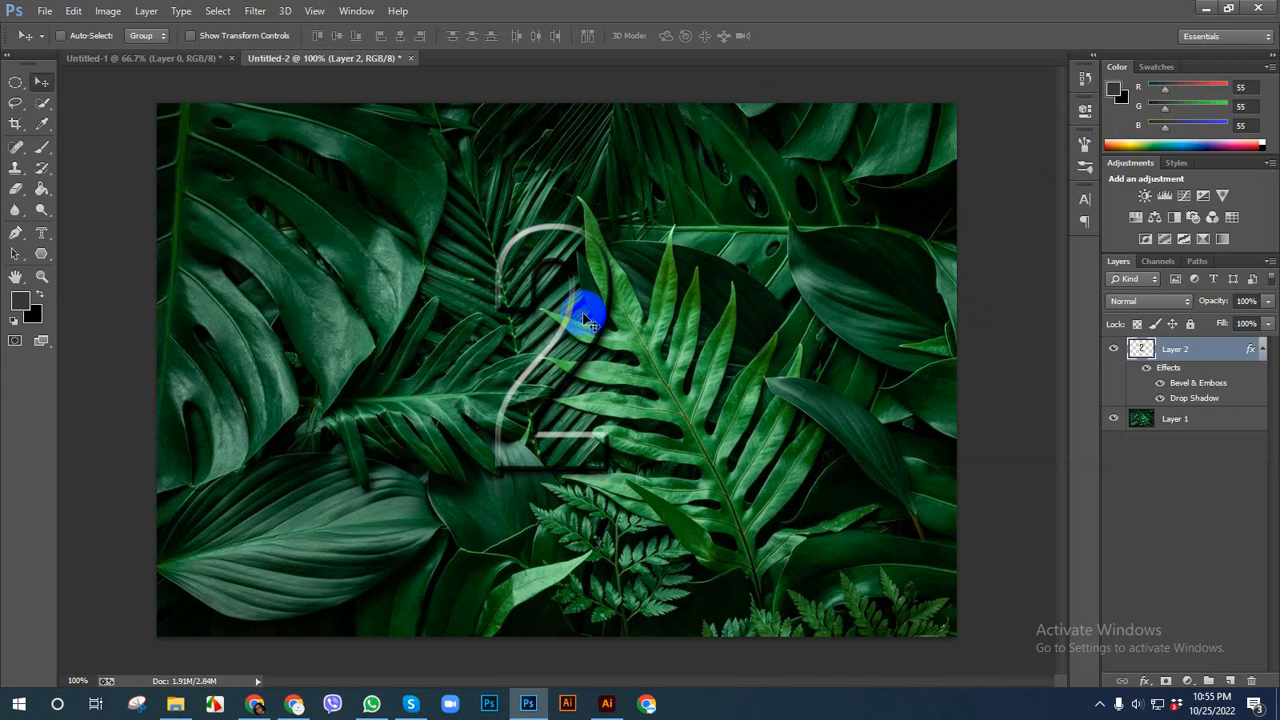
# Move the number 2 to the left part of the leaf photo and place three duplicates in a row beside it
pyautogui.scroll(-2, 600, 333)
pyautogui.scroll(1, 600, 333)
pyautogui.moveTo(589, 336); pyautogui.dragTo(768, 367)
pyautogui.scroll(-2, 768, 367)
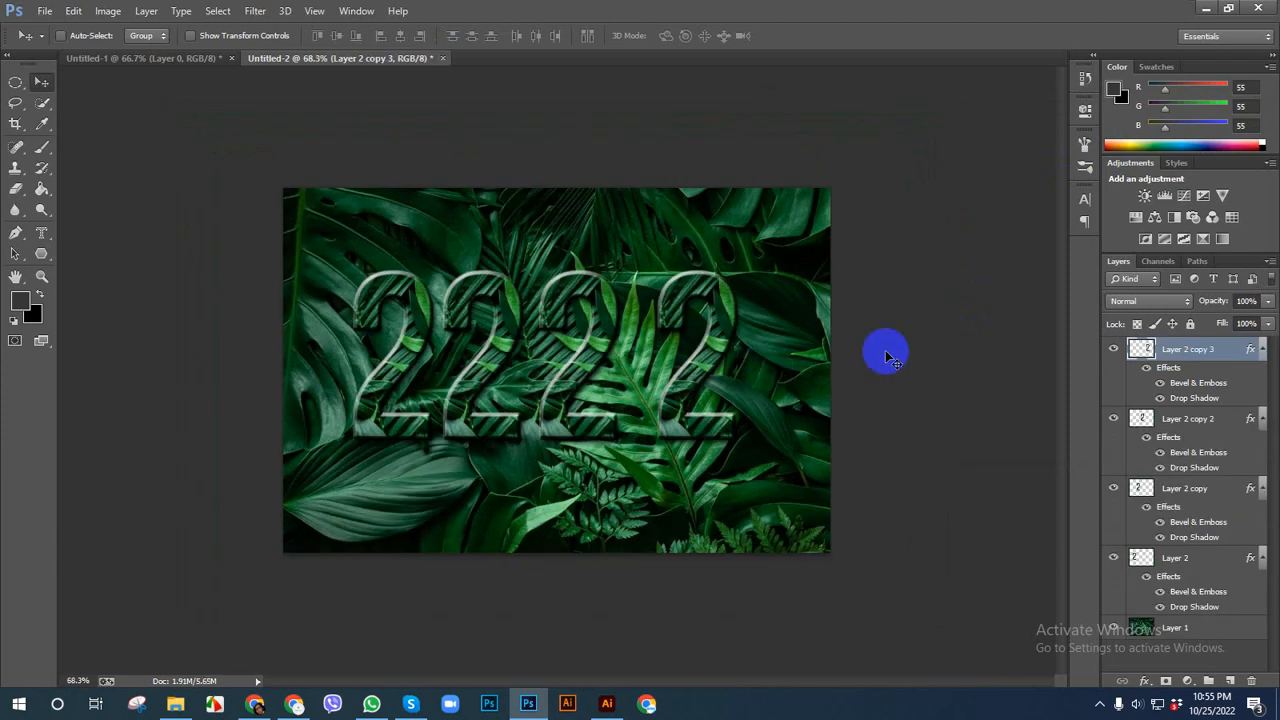
# Undo the three duplicates of the number 2, leaving only the original layer above the leaf photo
pyautogui.hotkey('ctrl', 'alt', 'z')
pyautogui.hotkey('ctrl', 'alt', 'z')
pyautogui.hotkey('ctrl', 'alt', 'z')
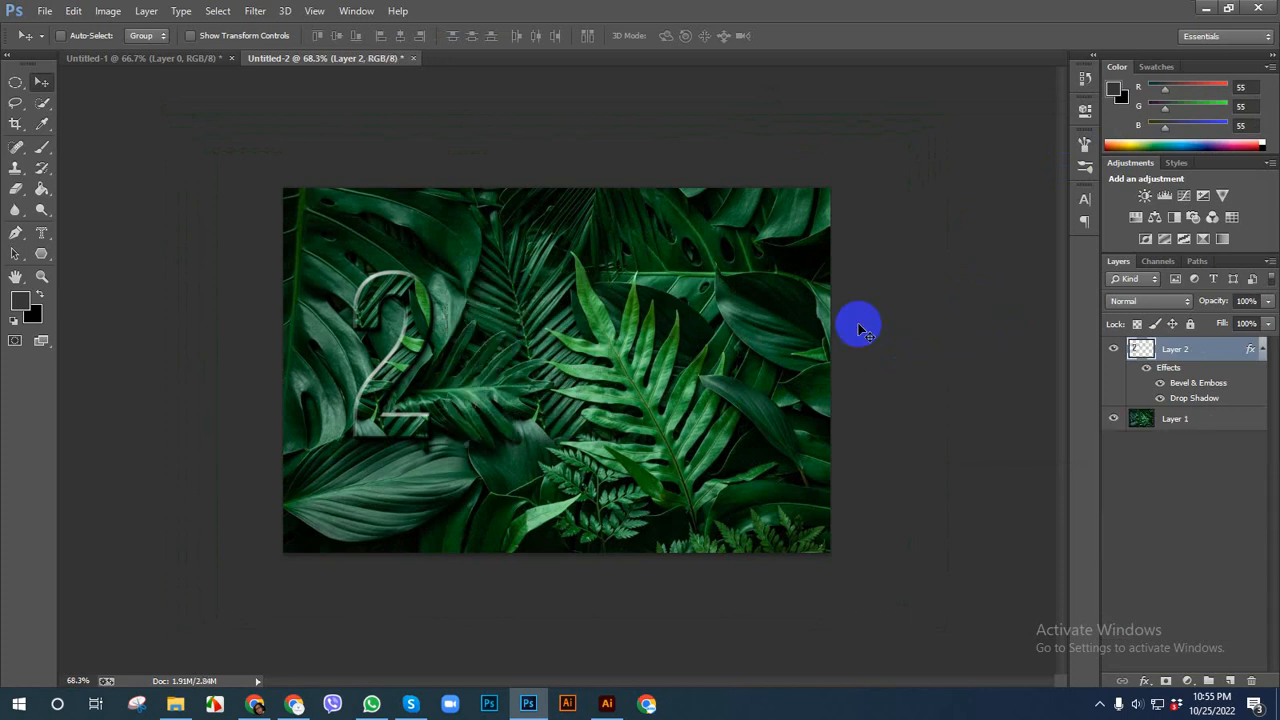
# Reopen the layer style of the number 2 and review its Bevel & Emboss and Drop Shadow settings
pyautogui.scroll(1, 581, 335)
pyautogui.click(1163, 350)
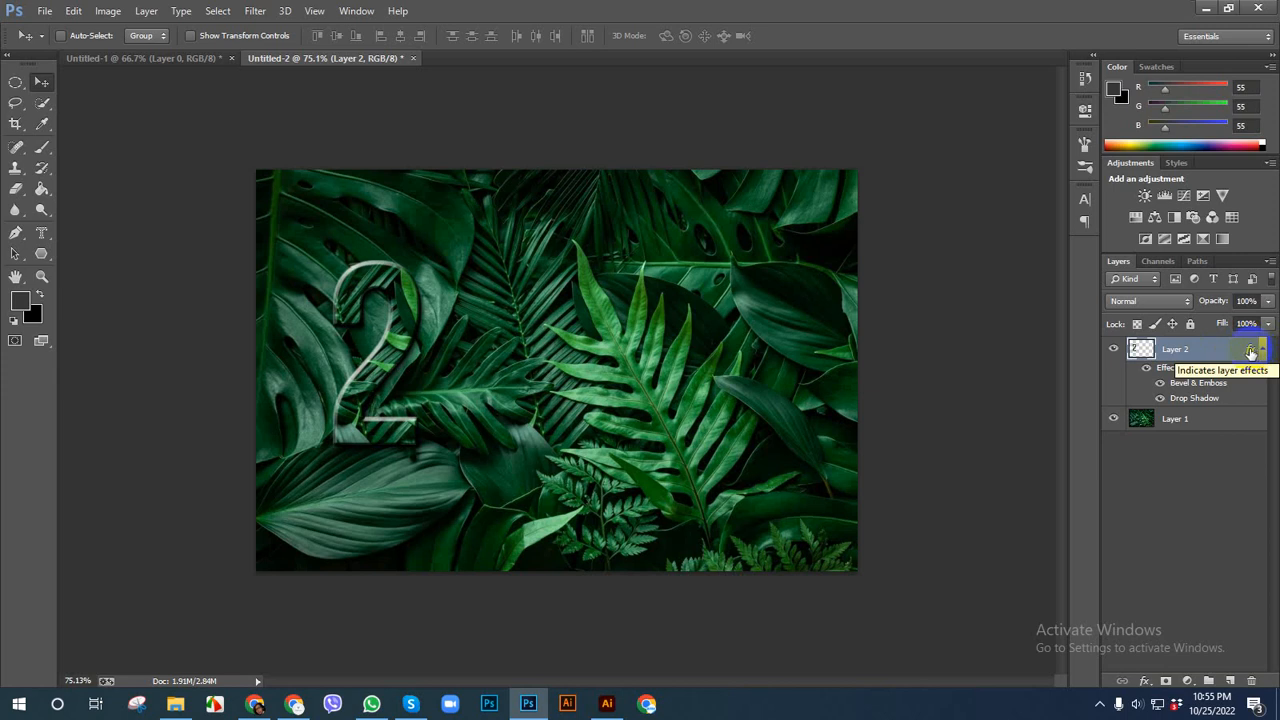
pyautogui.doubleClick(1252, 352)
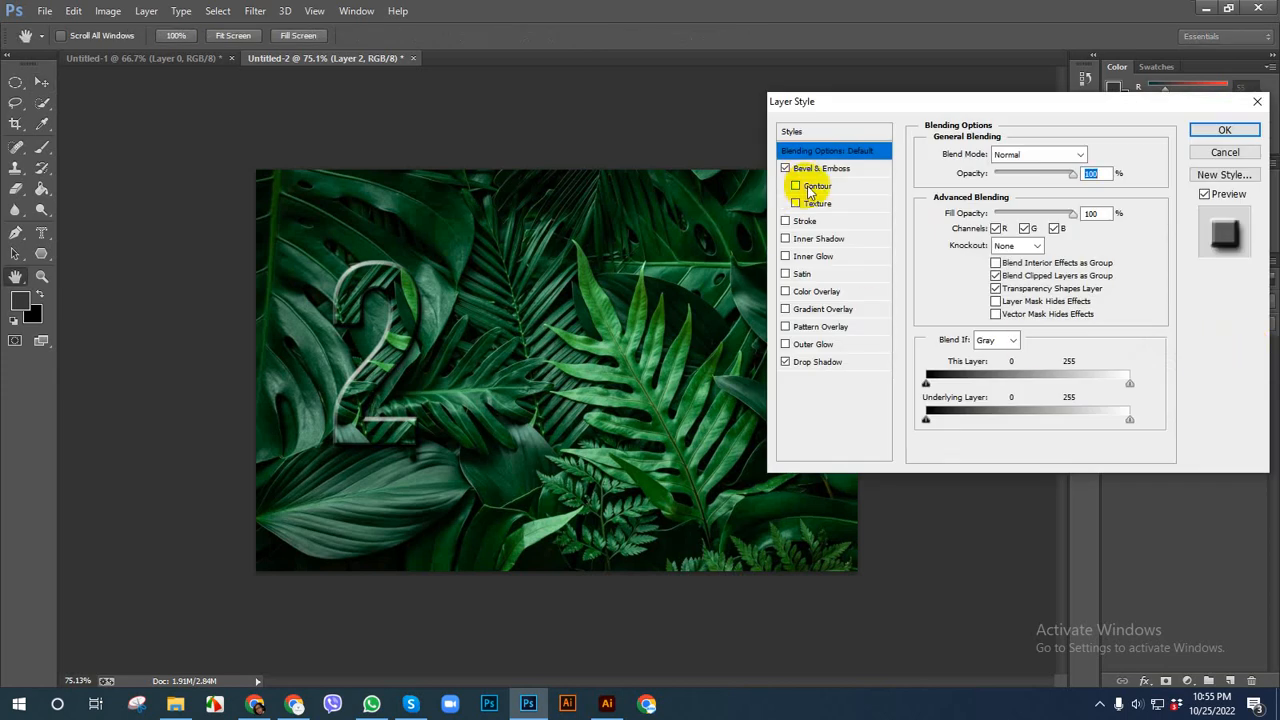
pyautogui.click(810, 170)
pyautogui.click(830, 362)
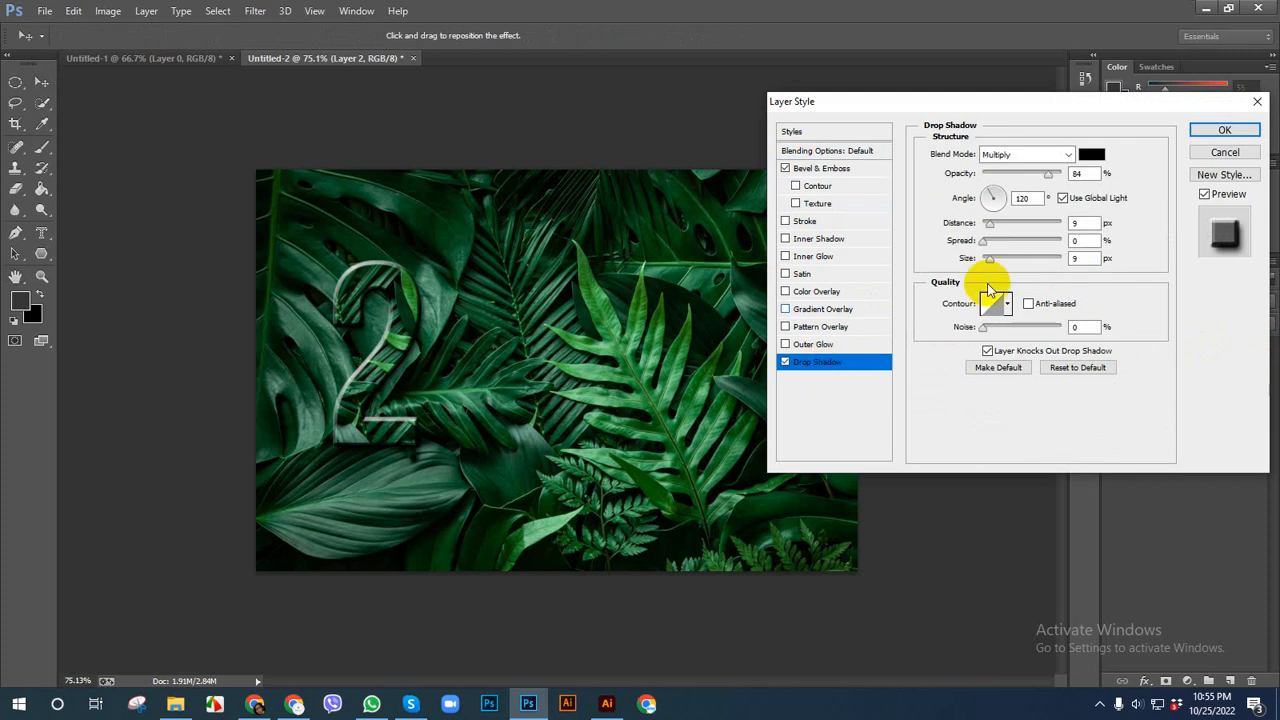
pyautogui.click(1224, 131)
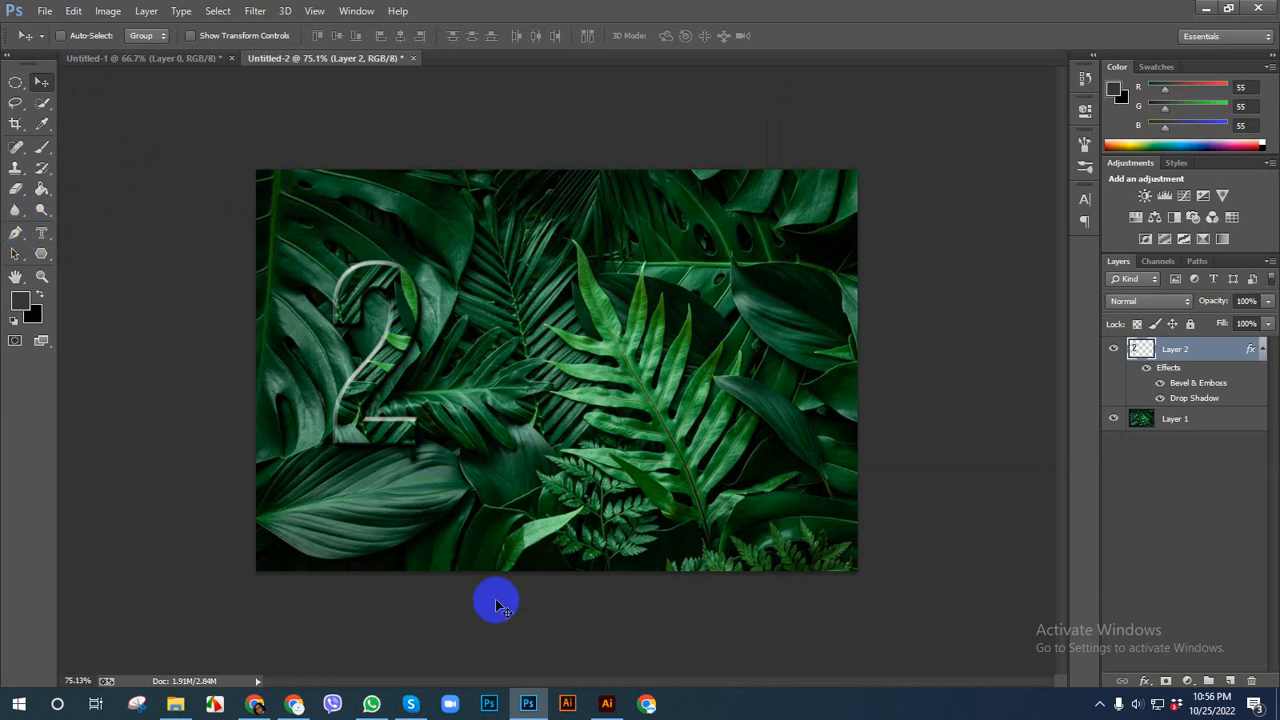
# Switch to Chrome and copy the black-and-white woman portrait from the "woman photo black and white" image results
pyautogui.click(294, 703)
pyautogui.click(500, 13)
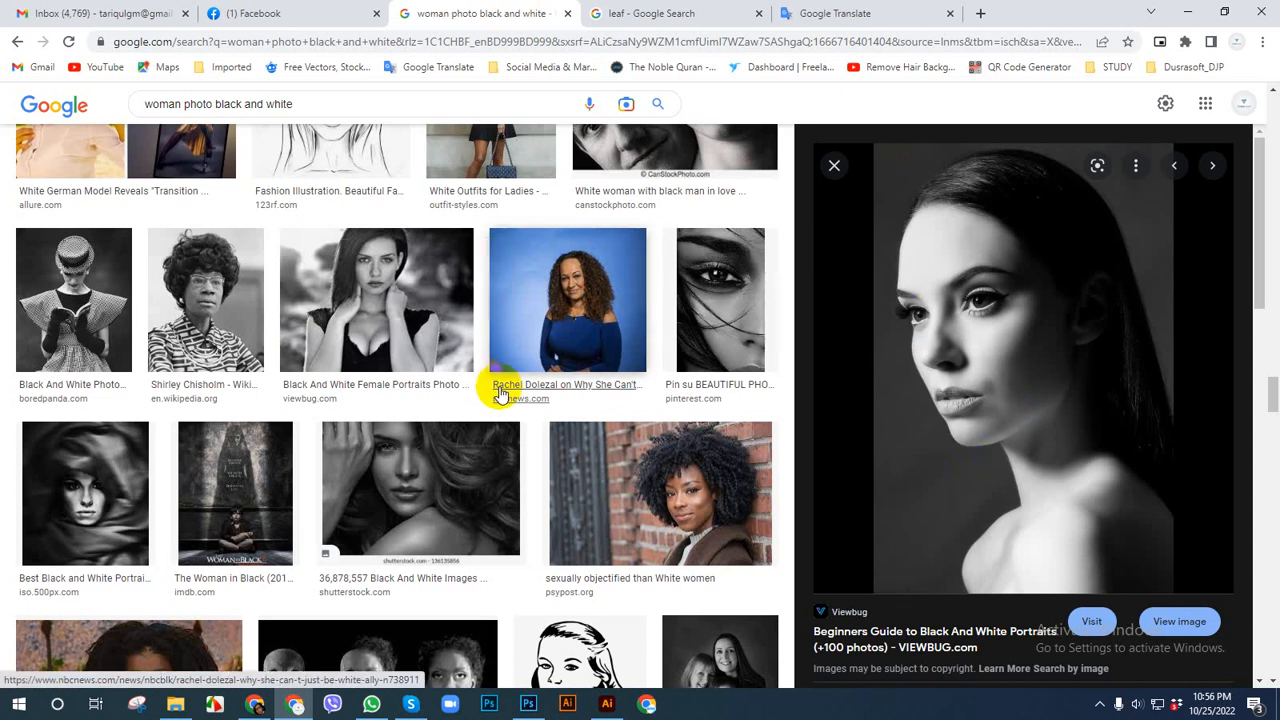
pyautogui.rightClick(971, 321)
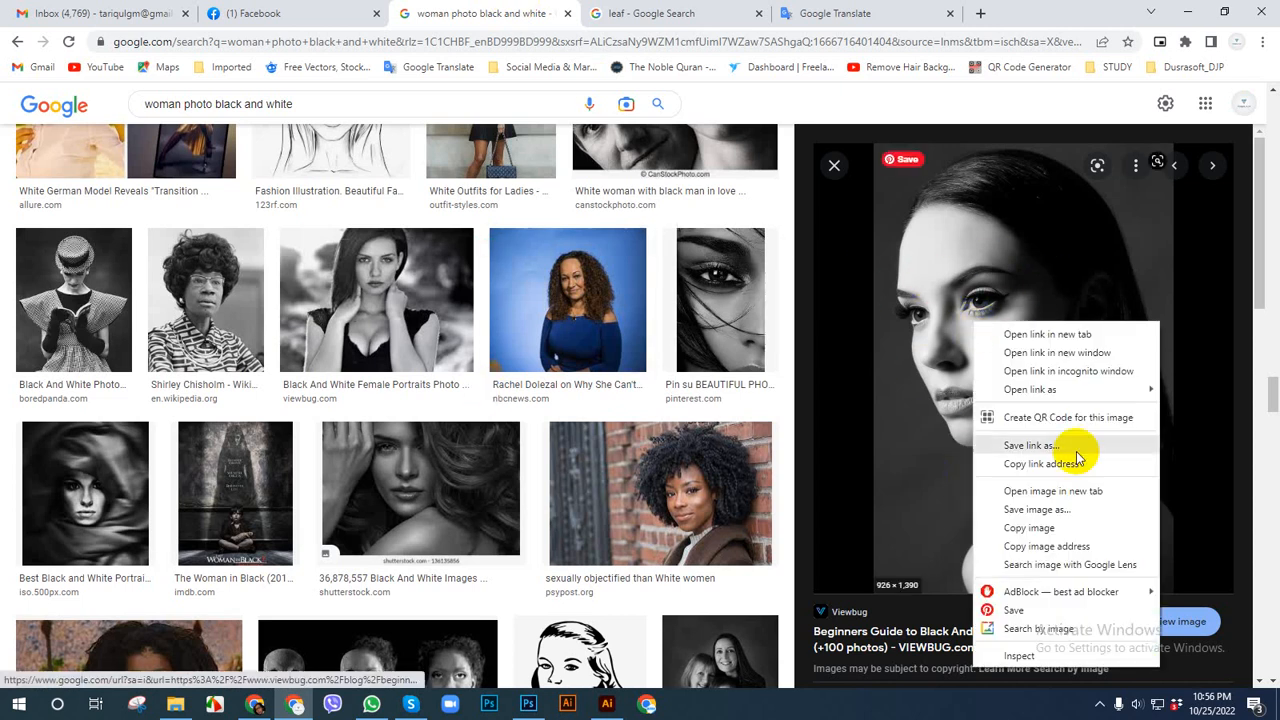
pyautogui.click(1071, 523)
# Switch to Photoshop, create a 926 × 1390 px document from the Clipboard preset, and paste the woman portrait into it
pyautogui.click(528, 704)
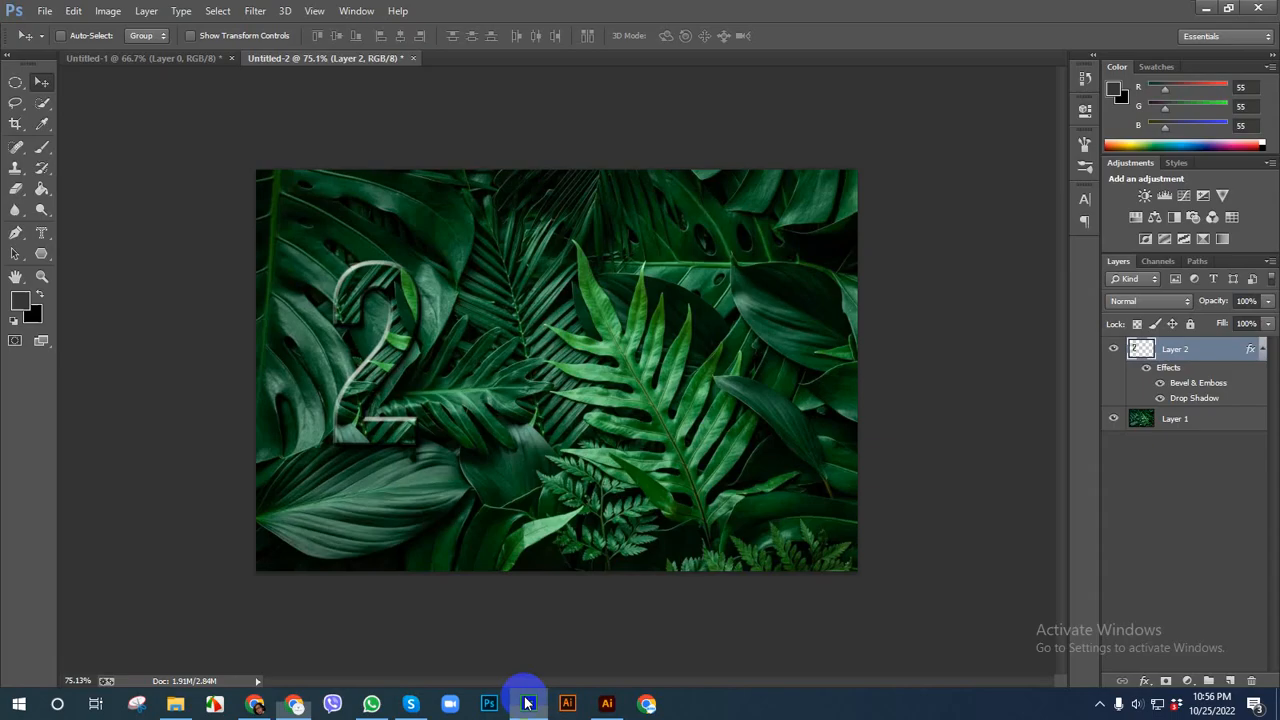
pyautogui.click(45, 11)
pyautogui.click(55, 28)
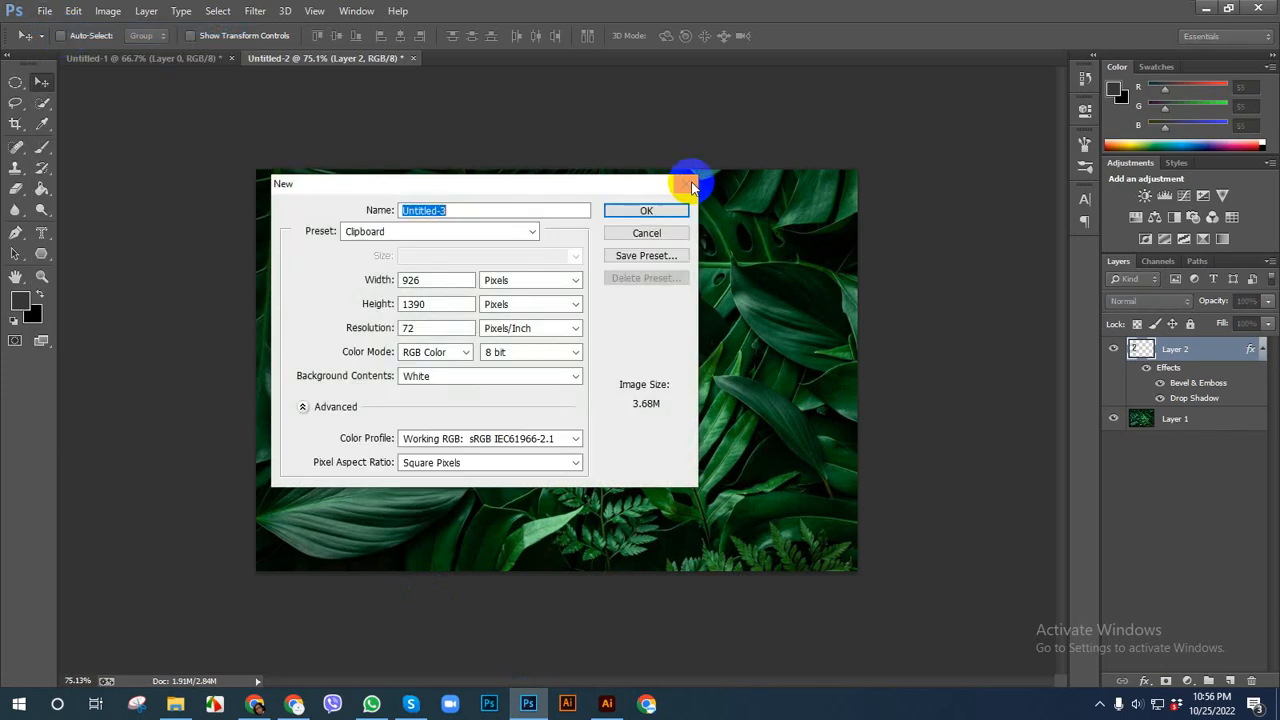
pyautogui.click(646, 209)
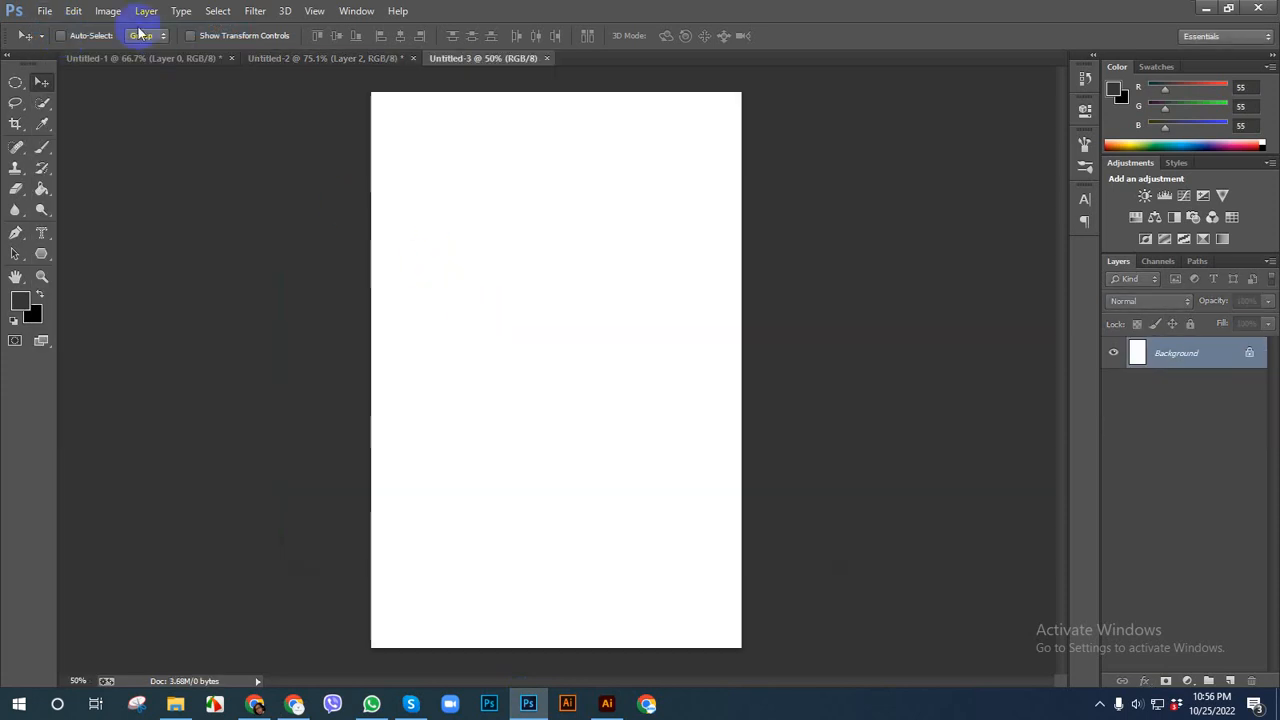
pyautogui.click(73, 11)
pyautogui.click(248, 150)
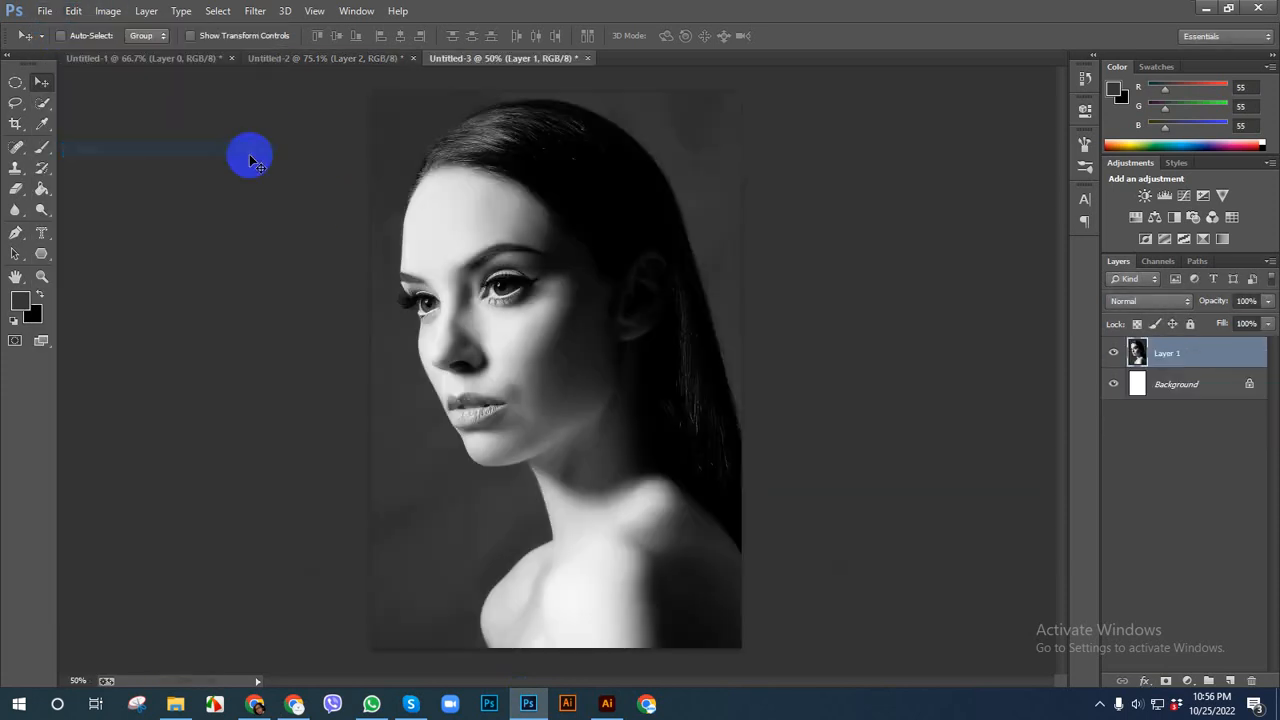
# Delete the white Background layer beneath the pasted portrait
pyautogui.click(1193, 390)
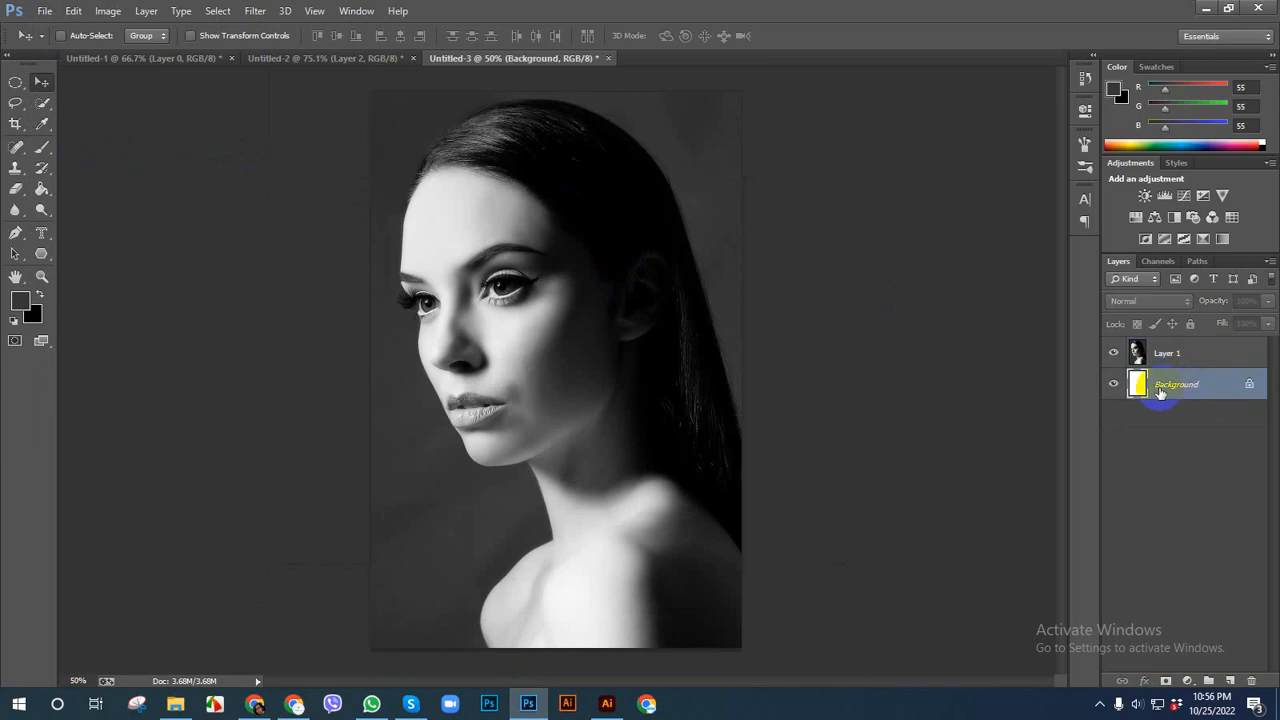
pyautogui.click(1248, 680)
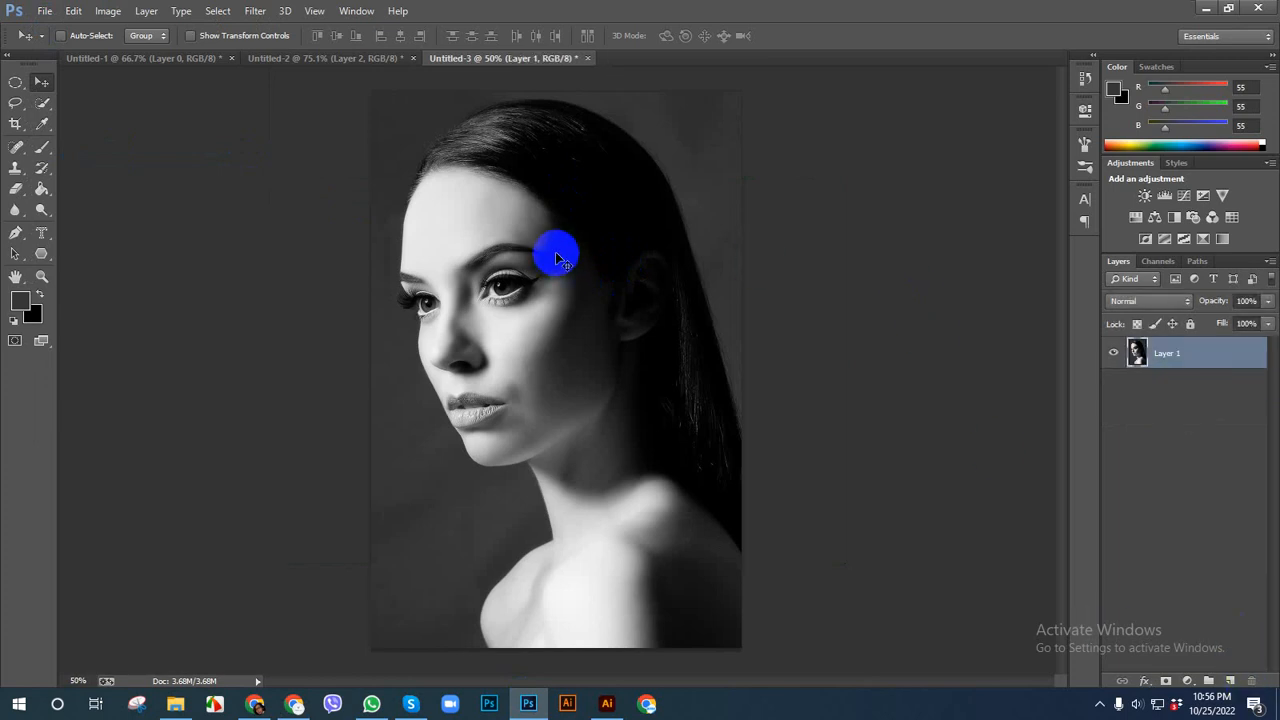
pyautogui.moveTo(505, 296); pyautogui.dragTo(549, 323)
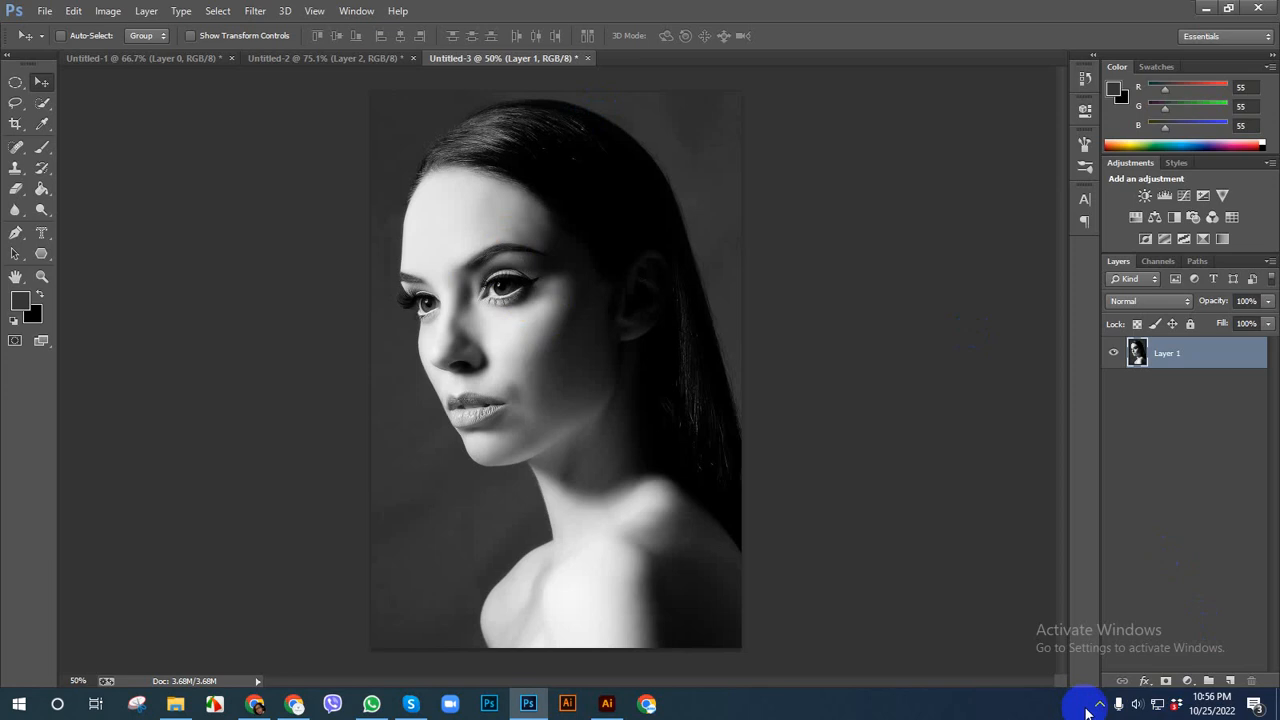
# Select the woman's face, hair and shoulder with the Quick Selection tool, using a brush enlarged to 50 px
pyautogui.rightClick(46, 106)
pyautogui.click(100, 104)
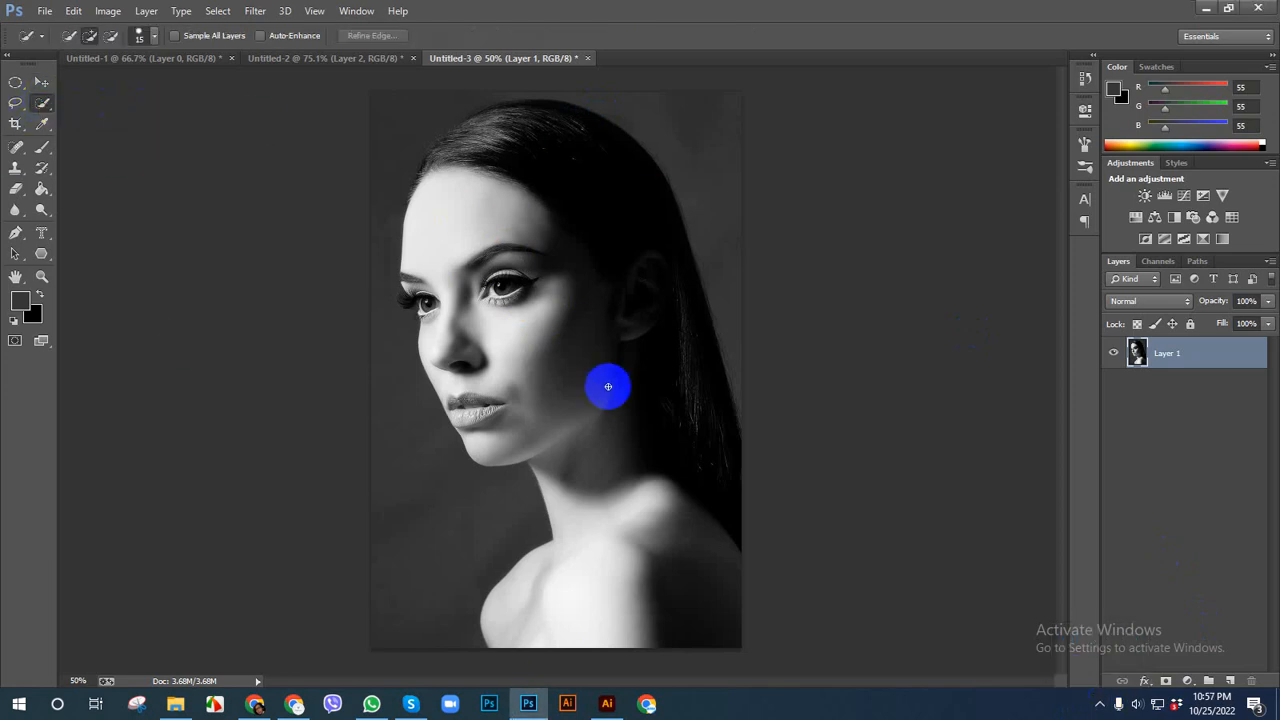
pyautogui.press(']')
pyautogui.press(']')
pyautogui.press(']')
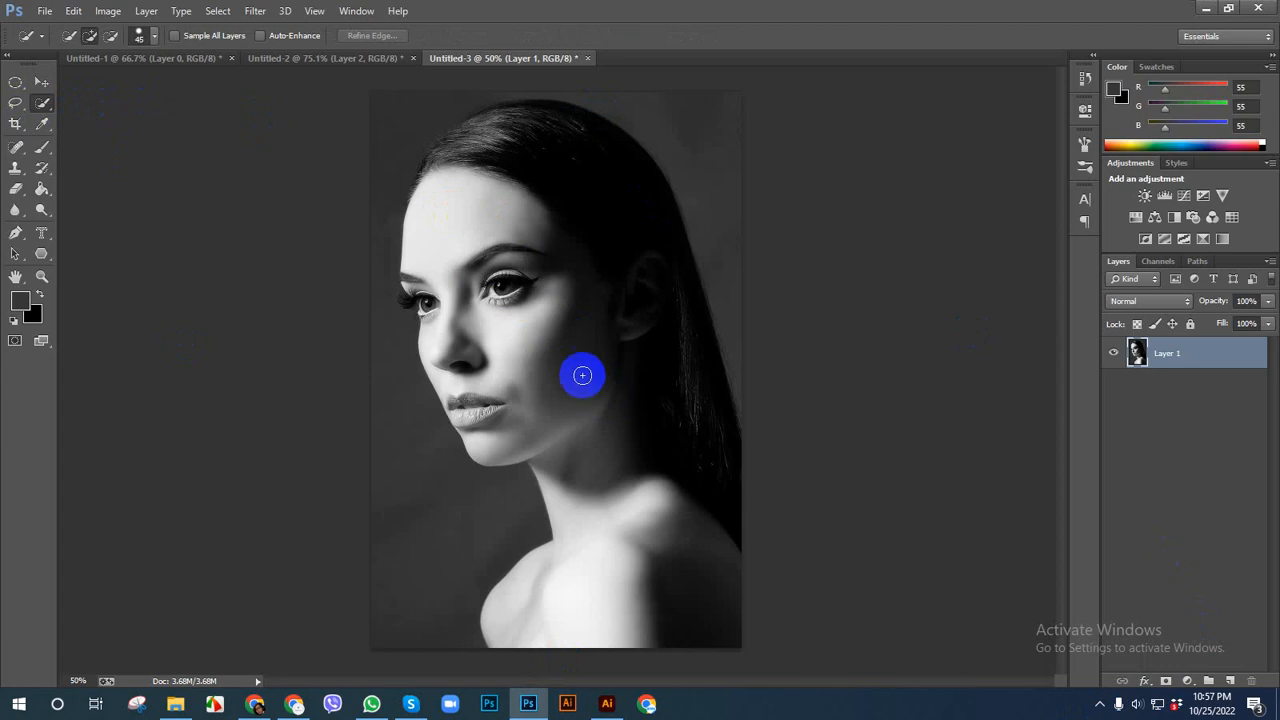
pyautogui.moveTo(609, 531)
pyautogui.mouseDown()
pyautogui.moveTo(529, 280)
pyautogui.moveTo(498, 123)
pyautogui.moveTo(466, 128)
pyautogui.moveTo(646, 109)
pyautogui.moveTo(524, 82)
pyautogui.mouseUp()
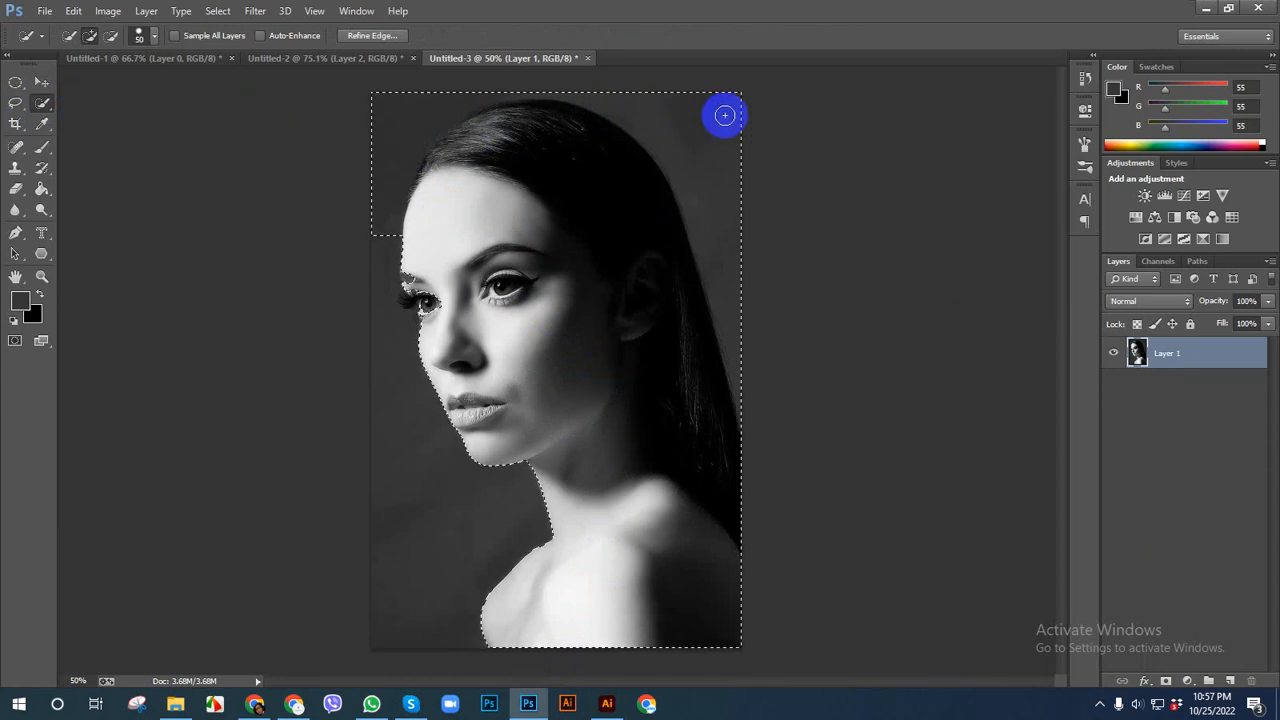
# Subtract the dark background around the head from the selection and add back the missed hair along the top and forehead
pyautogui.click(111, 36)
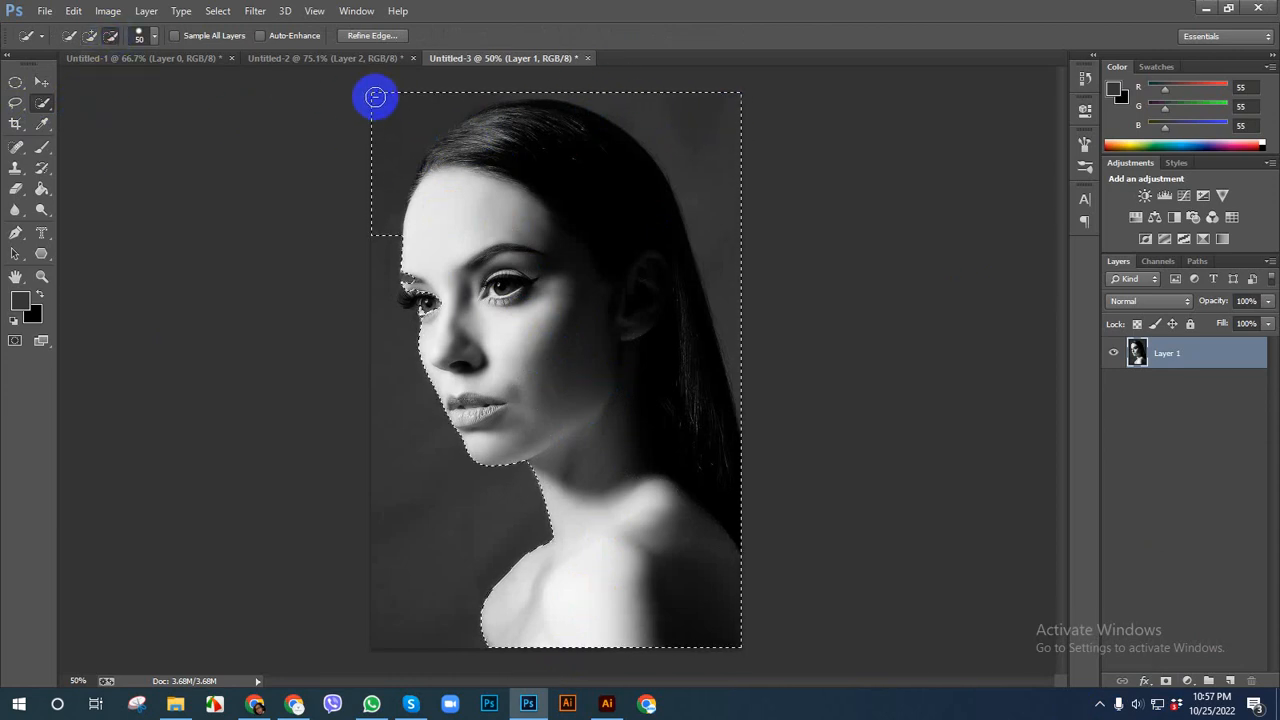
pyautogui.moveTo(371, 100)
pyautogui.mouseDown()
pyautogui.moveTo(368, 192)
pyautogui.moveTo(388, 142)
pyautogui.moveTo(489, 87)
pyautogui.moveTo(633, 83)
pyautogui.moveTo(710, 104)
pyautogui.moveTo(742, 280)
pyautogui.moveTo(750, 410)
pyautogui.mouseUp()
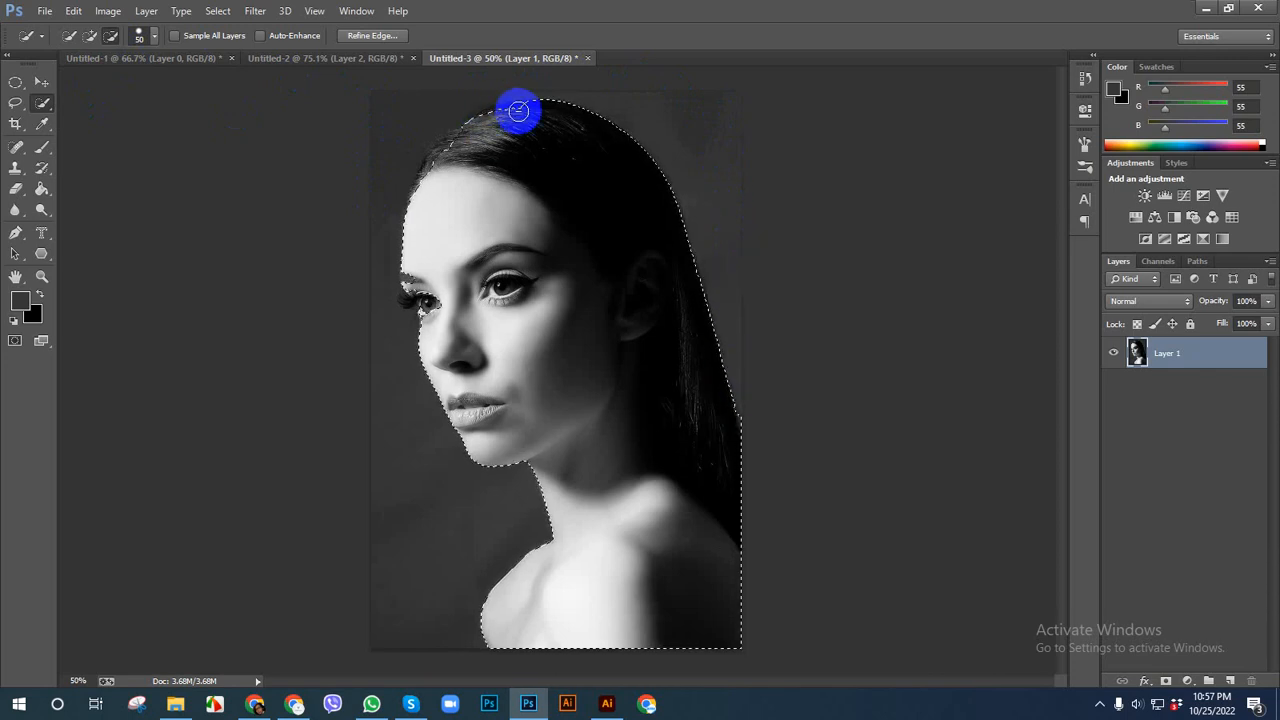
pyautogui.scroll(5, 509, 94)
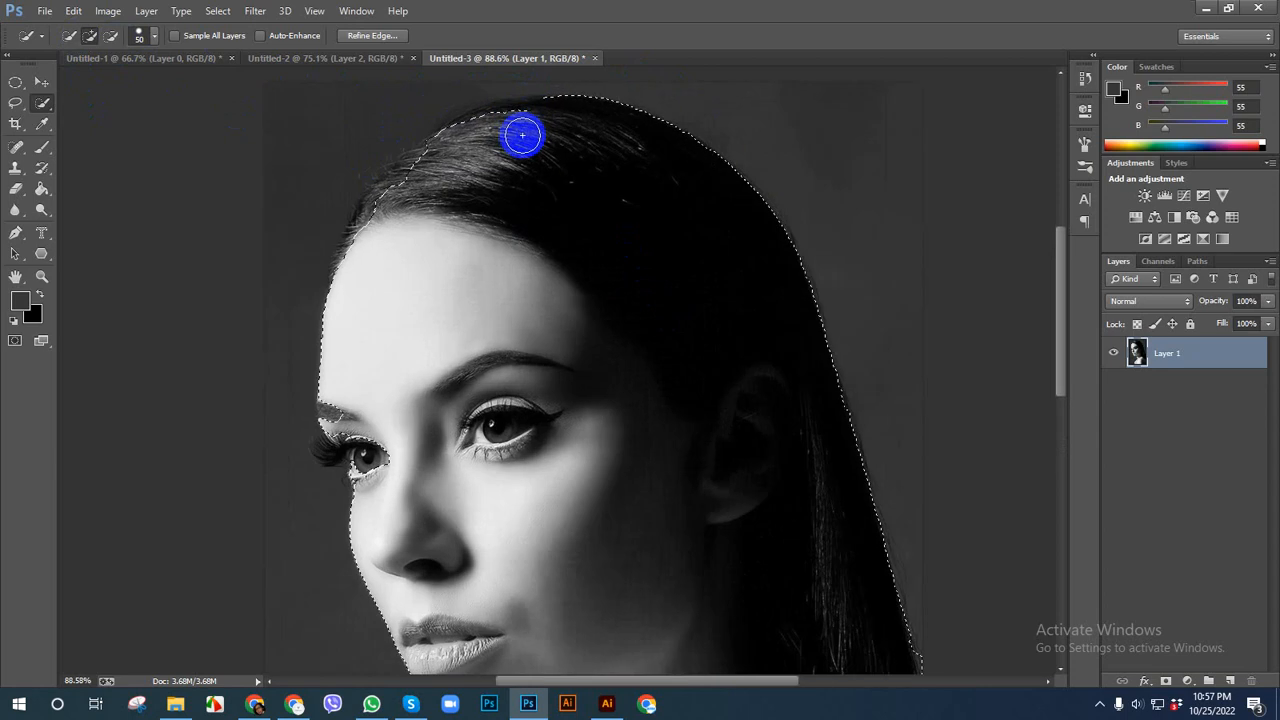
pyautogui.moveTo(525, 121)
pyautogui.mouseDown()
pyautogui.moveTo(453, 138)
pyautogui.moveTo(466, 124)
pyautogui.moveTo(393, 186)
pyautogui.moveTo(334, 286)
pyautogui.mouseUp()
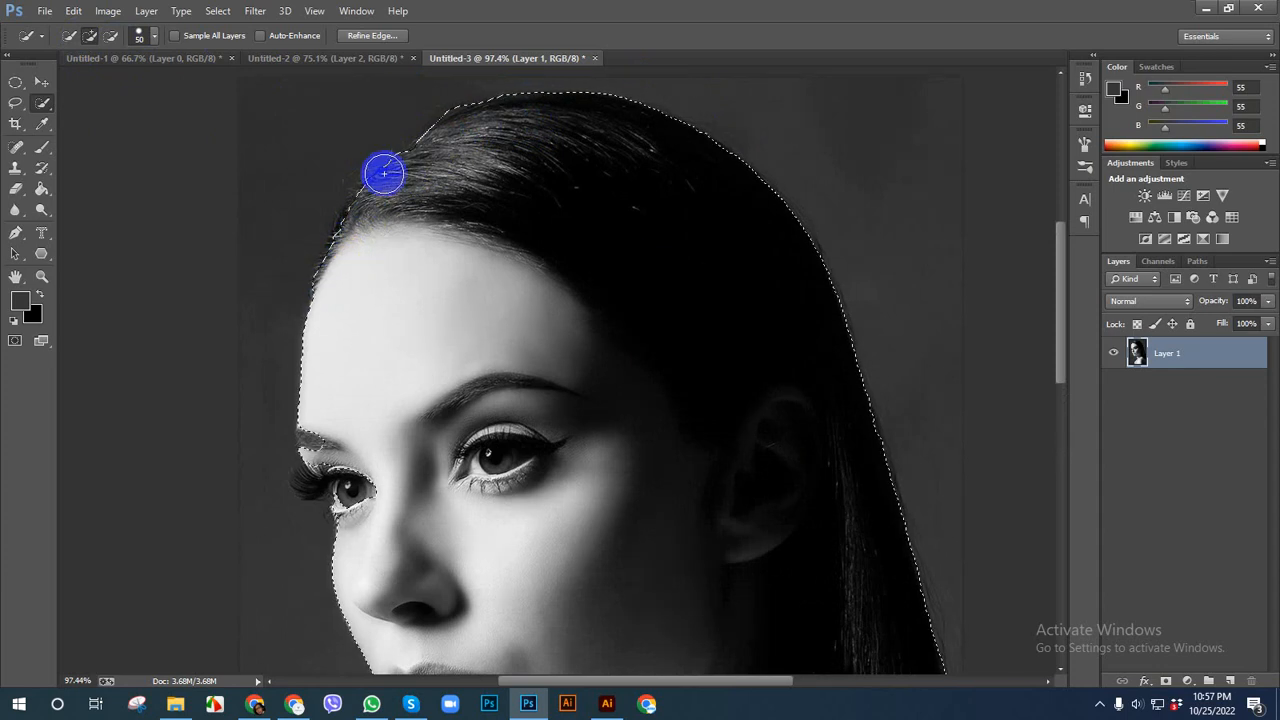
pyautogui.scroll(-4, 376, 206)
pyautogui.scroll(3, 760, 386)
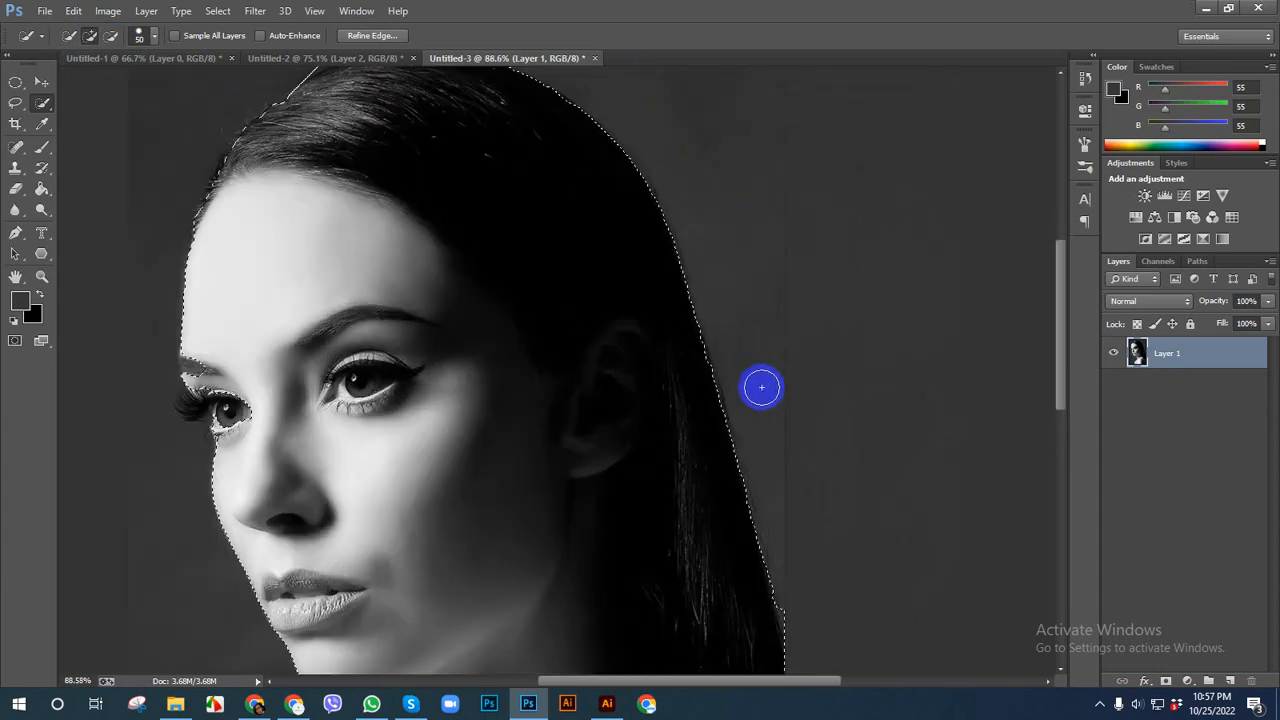
pyautogui.scroll(-2, 763, 397)
pyautogui.scroll(-2, 766, 397)
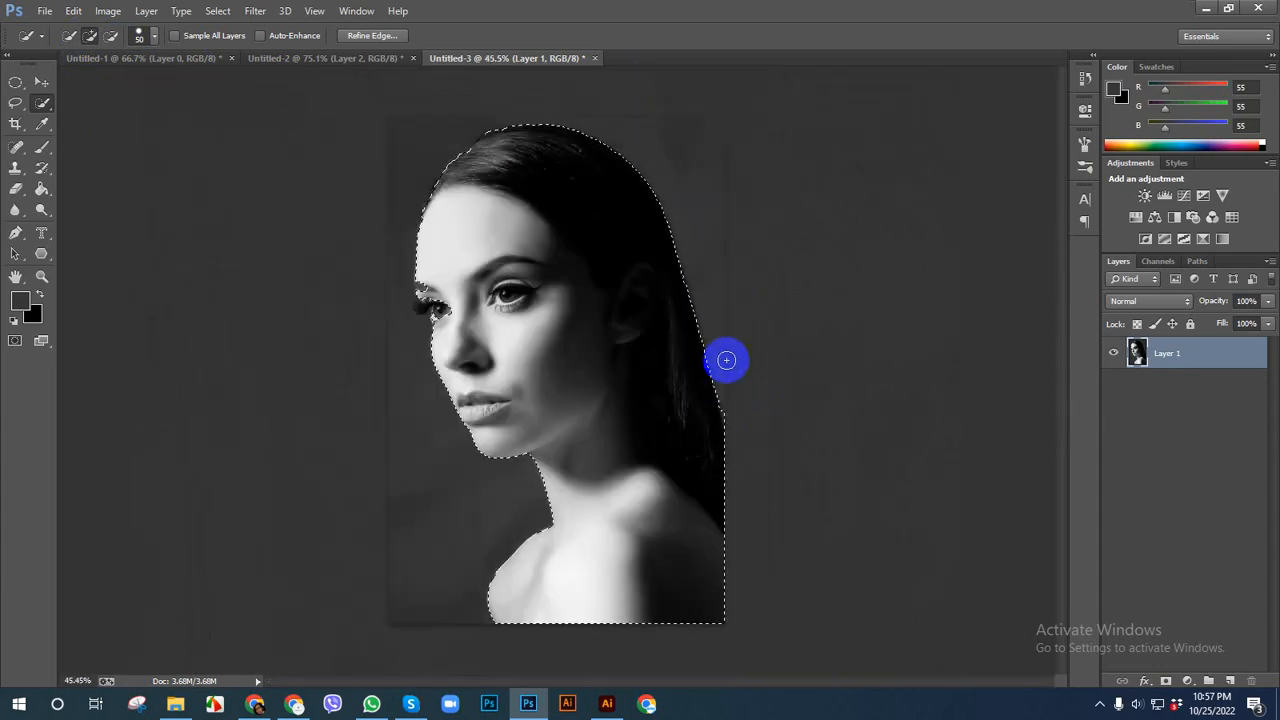
# Add the missed far eye, its lashes and the brow edge to the portrait selection with the Quick Selection tool
pyautogui.scroll(2, 486, 313)
pyautogui.scroll(1, 423, 303)
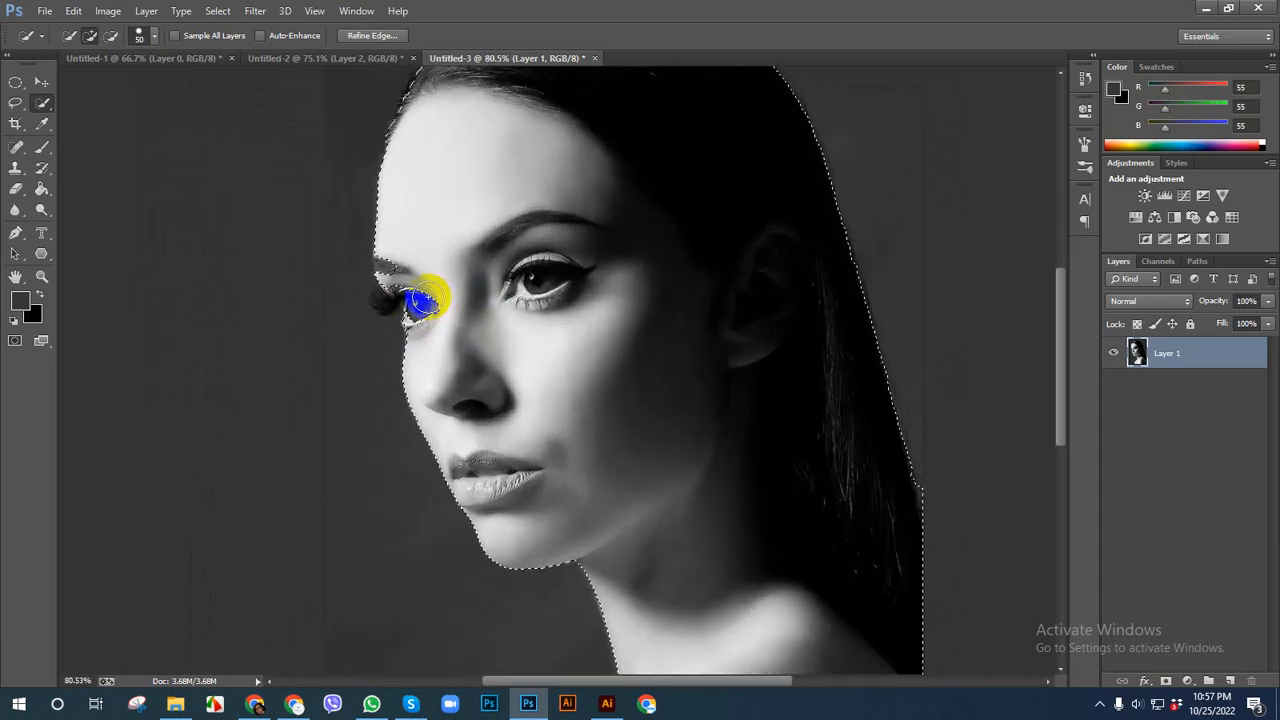
pyautogui.moveTo(428, 307)
pyautogui.mouseDown()
pyautogui.moveTo(377, 289)
pyautogui.moveTo(380, 276)
pyautogui.mouseUp()
pyautogui.scroll(1, 382, 275)
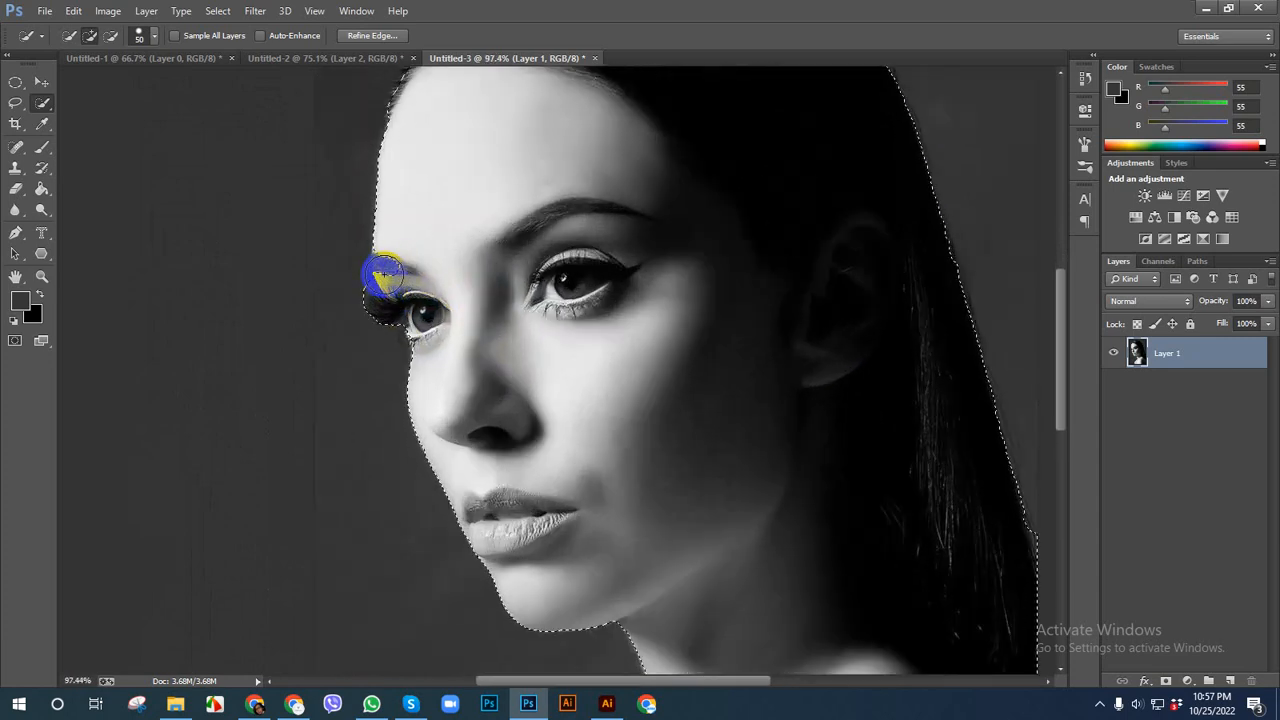
pyautogui.scroll(-1, 384, 276)
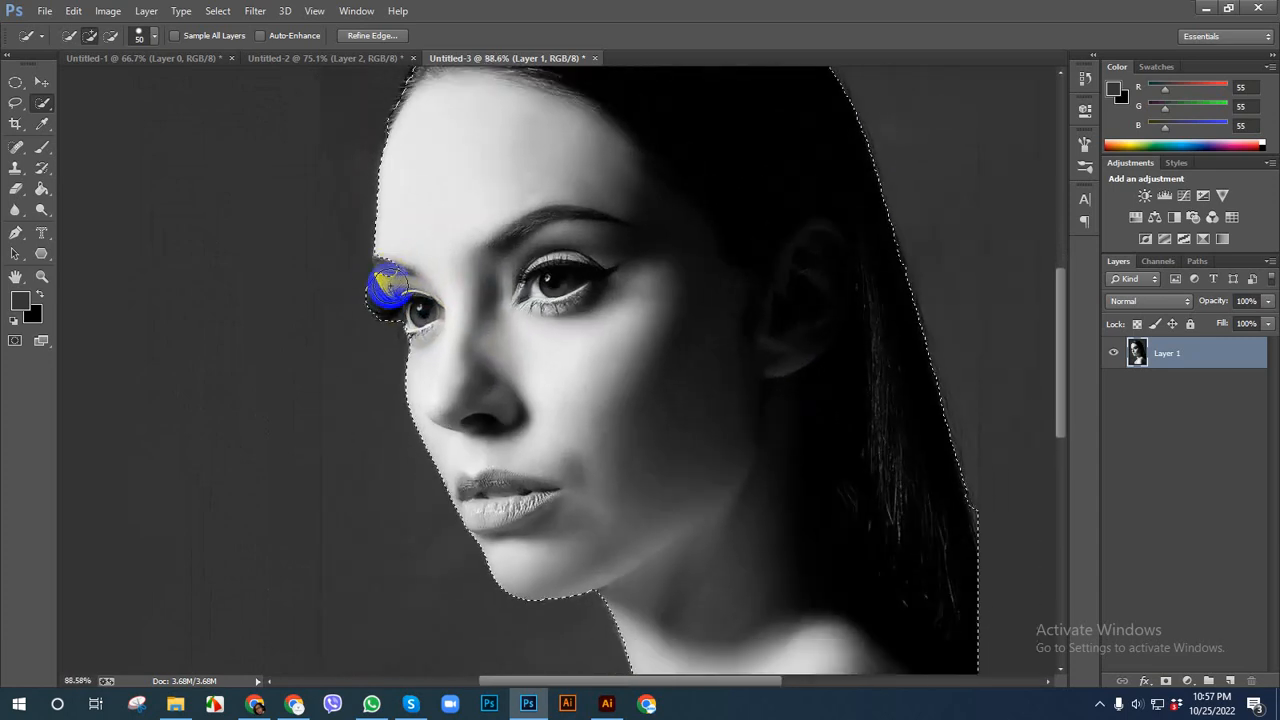
pyautogui.click(417, 335)
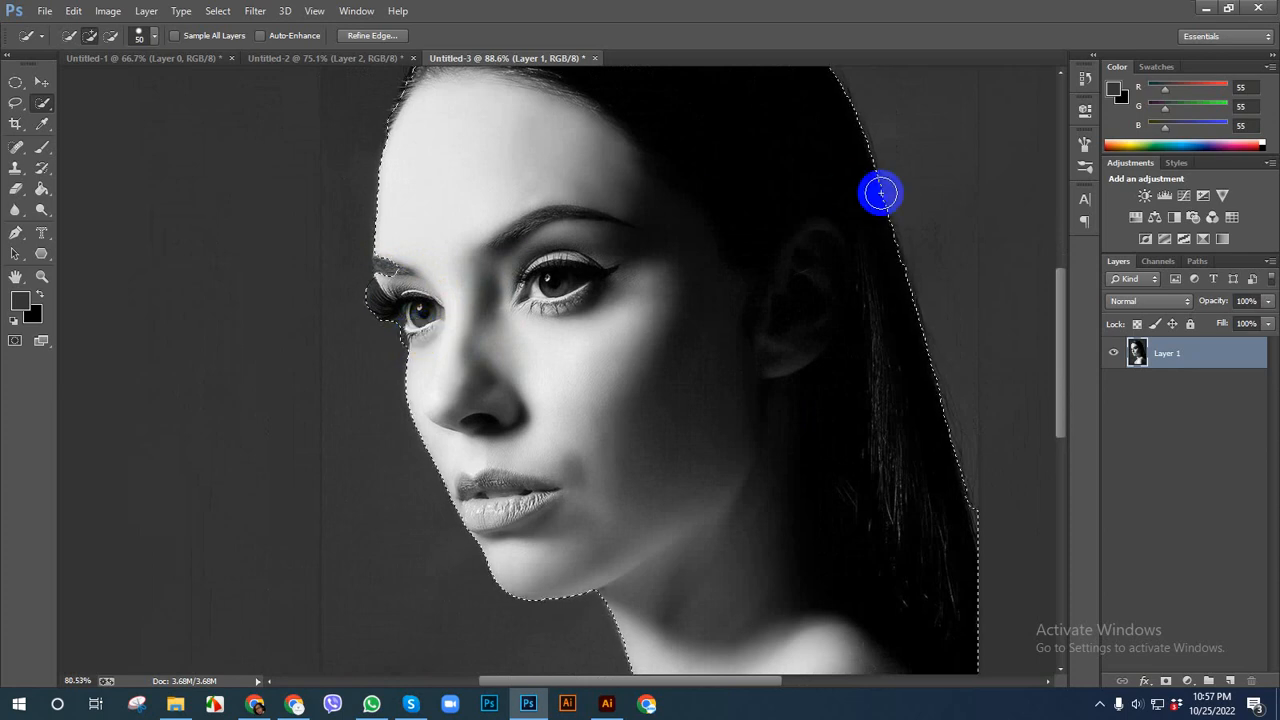
pyautogui.scroll(-2, 990, 400)
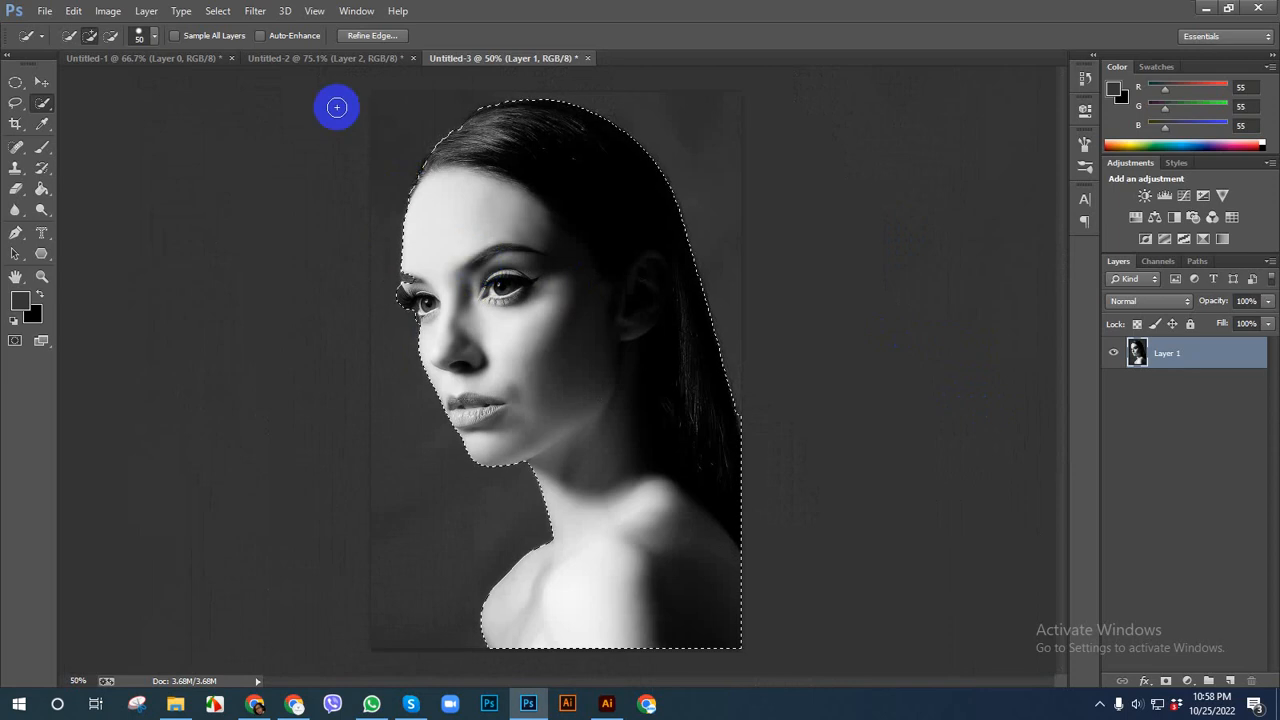
# Open Refine Edge for the selection and brush the refine radius along the hair outline, forehead and face edge at size 35
pyautogui.click(370, 37)
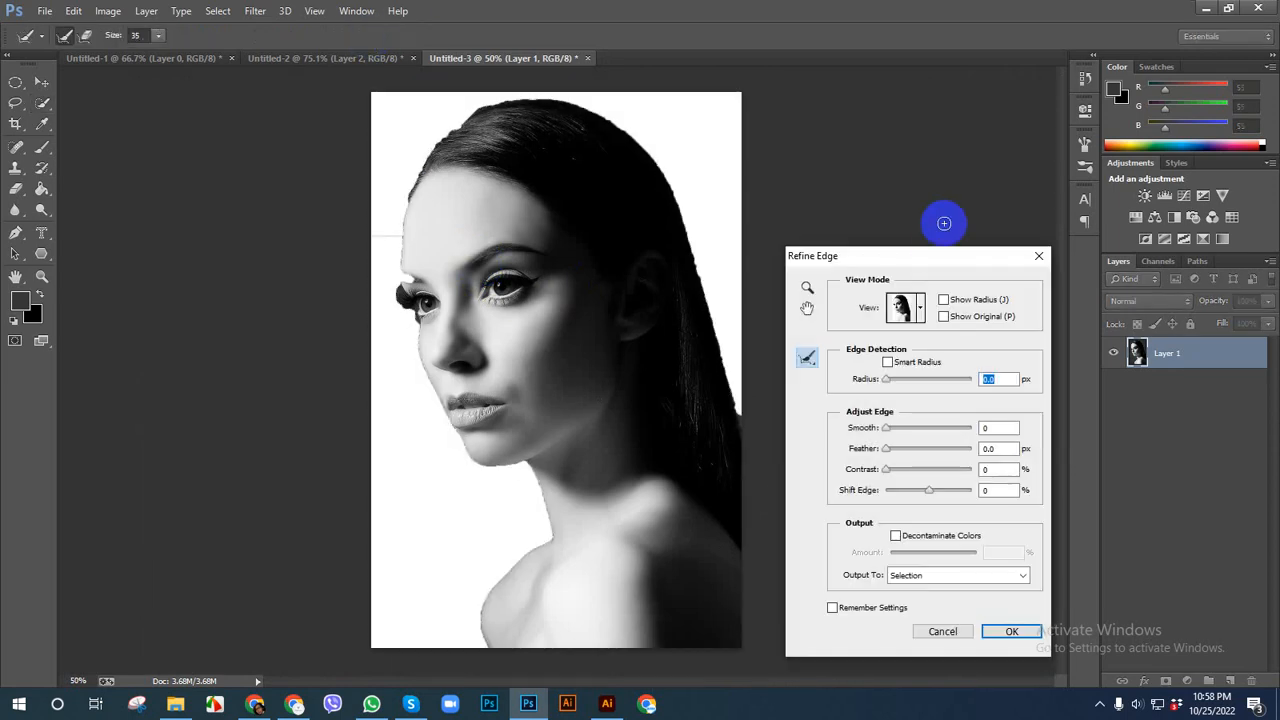
pyautogui.moveTo(937, 254); pyautogui.dragTo(1045, 128)
pyautogui.moveTo(634, 114); pyautogui.dragTo(642, 153)
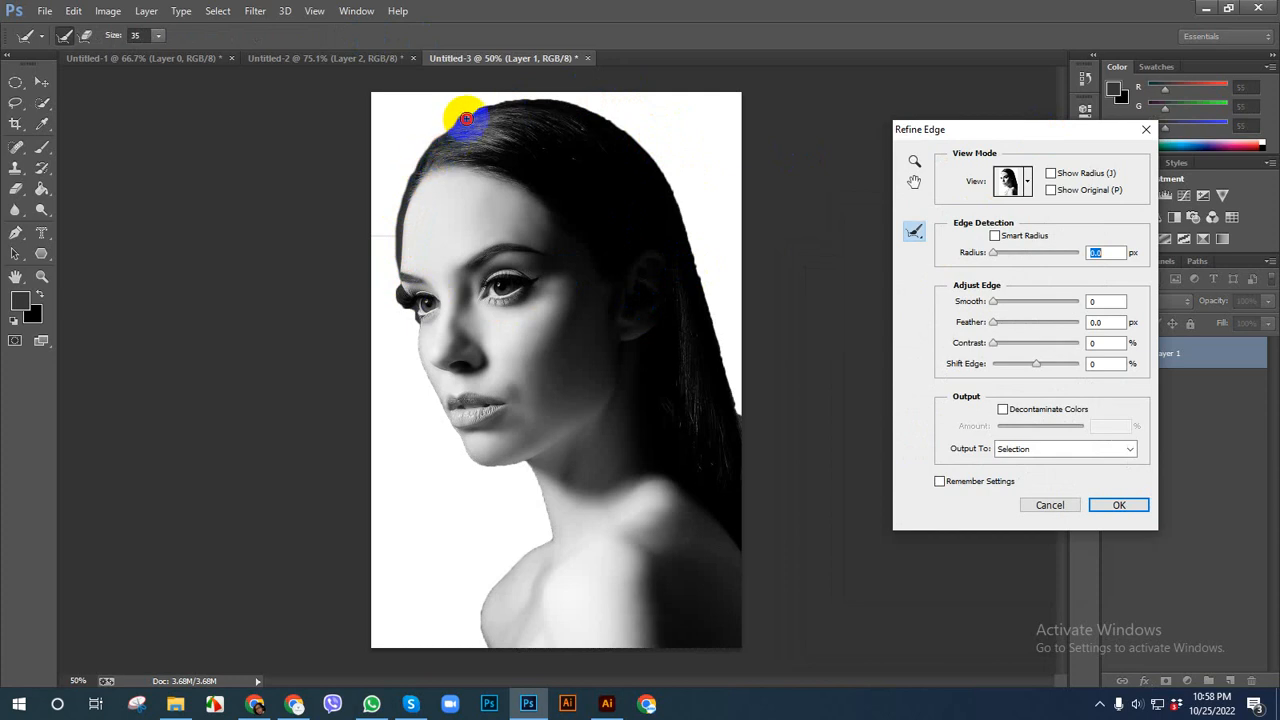
pyautogui.moveTo(488, 105)
pyautogui.mouseDown()
pyautogui.moveTo(591, 105)
pyautogui.moveTo(625, 127)
pyautogui.moveTo(703, 261)
pyautogui.moveTo(697, 249)
pyautogui.mouseUp()
pyautogui.moveTo(699, 264)
pyautogui.mouseDown()
pyautogui.moveTo(743, 418)
pyautogui.moveTo(711, 274)
pyautogui.moveTo(675, 189)
pyautogui.moveTo(615, 118)
pyautogui.moveTo(655, 148)
pyautogui.moveTo(606, 109)
pyautogui.moveTo(496, 102)
pyautogui.moveTo(454, 121)
pyautogui.moveTo(418, 166)
pyautogui.moveTo(392, 265)
pyautogui.moveTo(423, 363)
pyautogui.mouseUp()
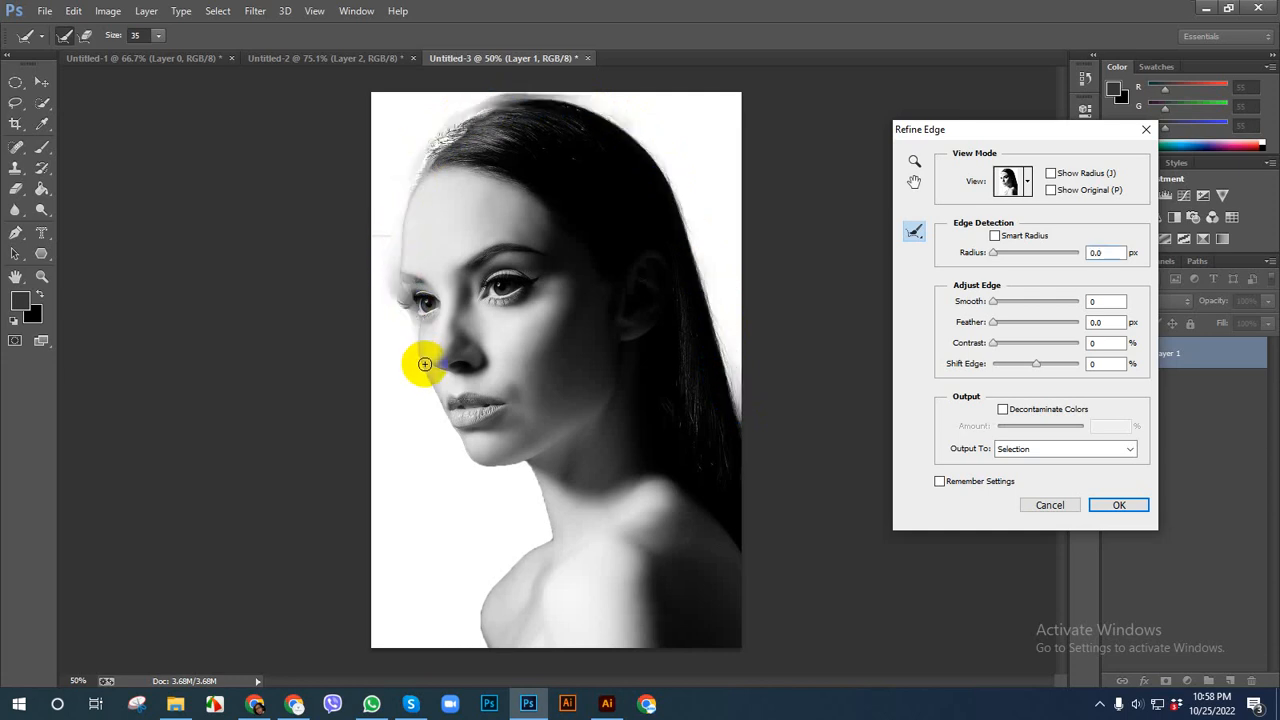
pyautogui.moveTo(481, 111)
pyautogui.mouseDown()
pyautogui.moveTo(445, 125)
pyautogui.moveTo(413, 161)
pyautogui.moveTo(377, 298)
pyautogui.moveTo(490, 126)
pyautogui.mouseUp()
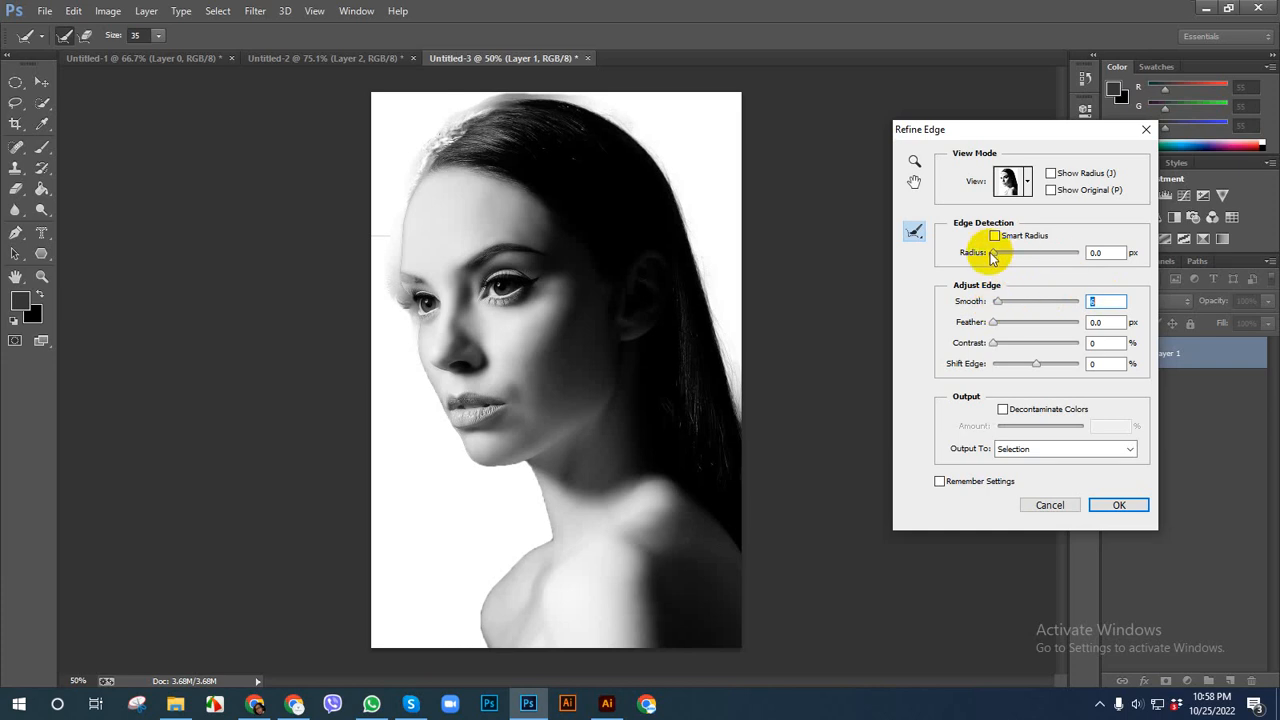
# Refine the edge with Radius 1.2 px, Smooth 6, Feather 2.8 px, Contrast 25% and Shift Edge -23%
pyautogui.click(1008, 326)
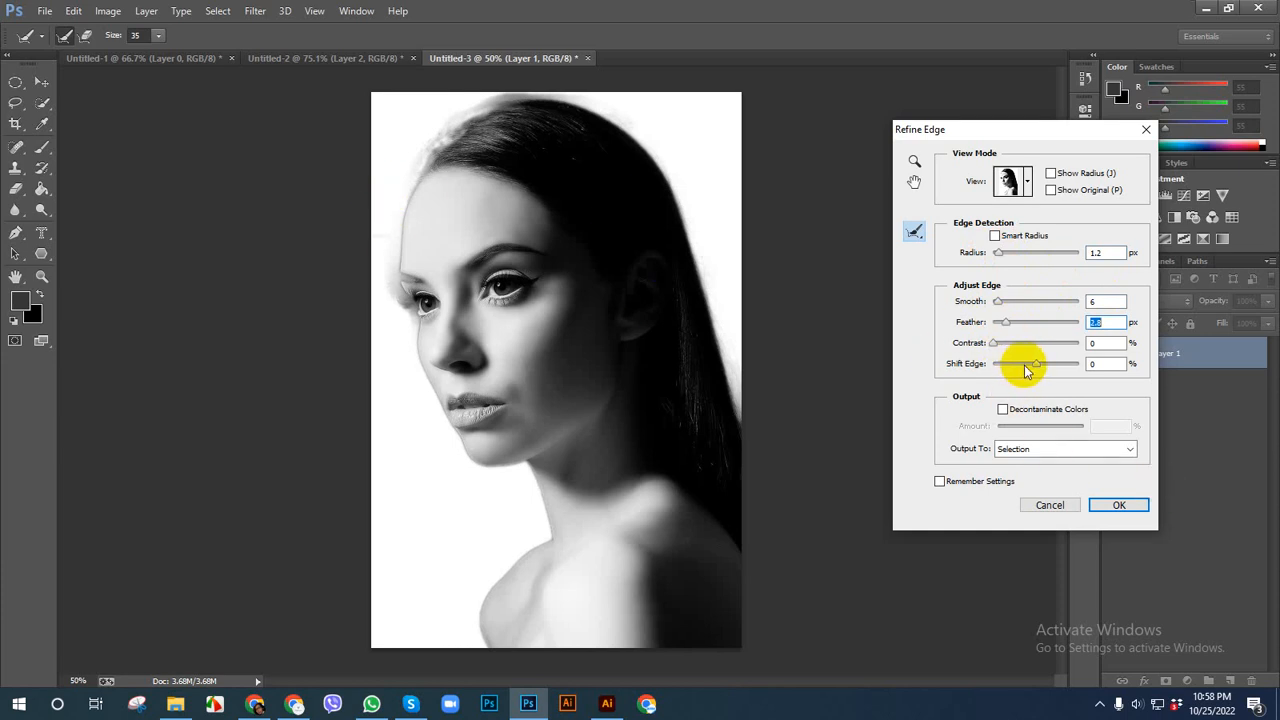
pyautogui.moveTo(1026, 370)
pyautogui.mouseDown()
pyautogui.moveTo(1000, 367)
pyautogui.moveTo(1053, 368)
pyautogui.moveTo(1028, 368)
pyautogui.mouseUp()
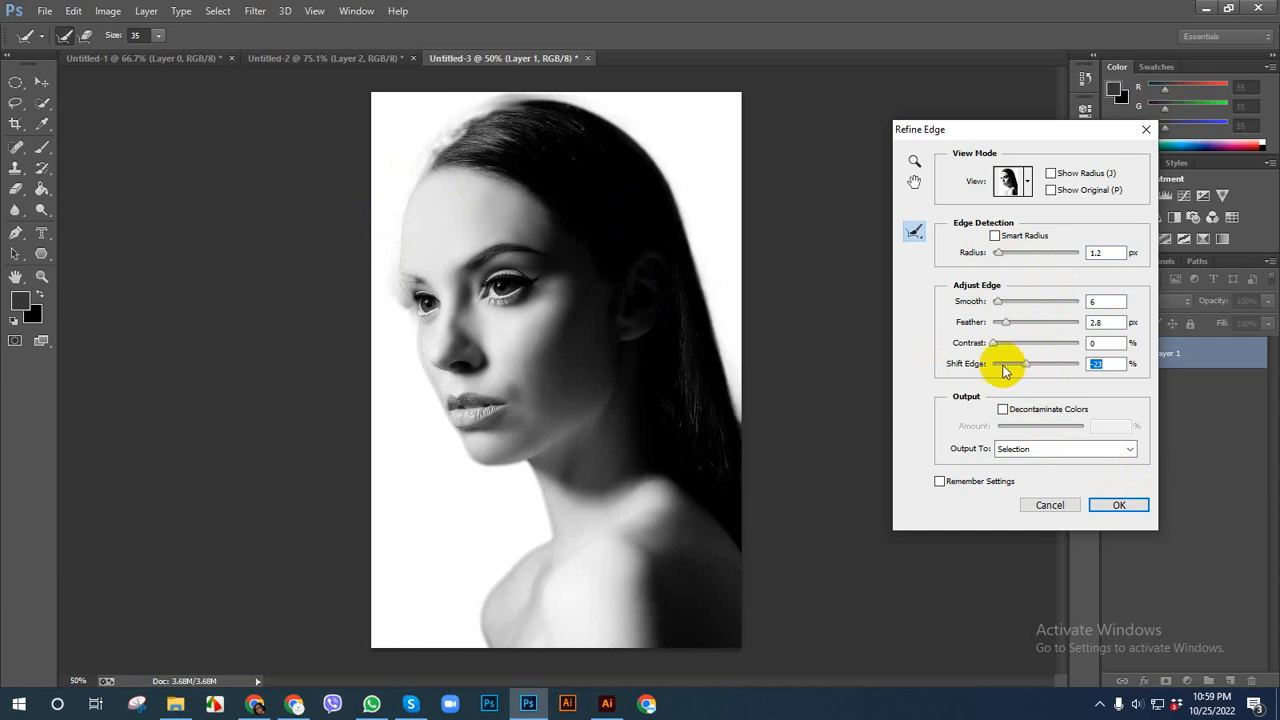
pyautogui.moveTo(997, 350); pyautogui.dragTo(1017, 350)
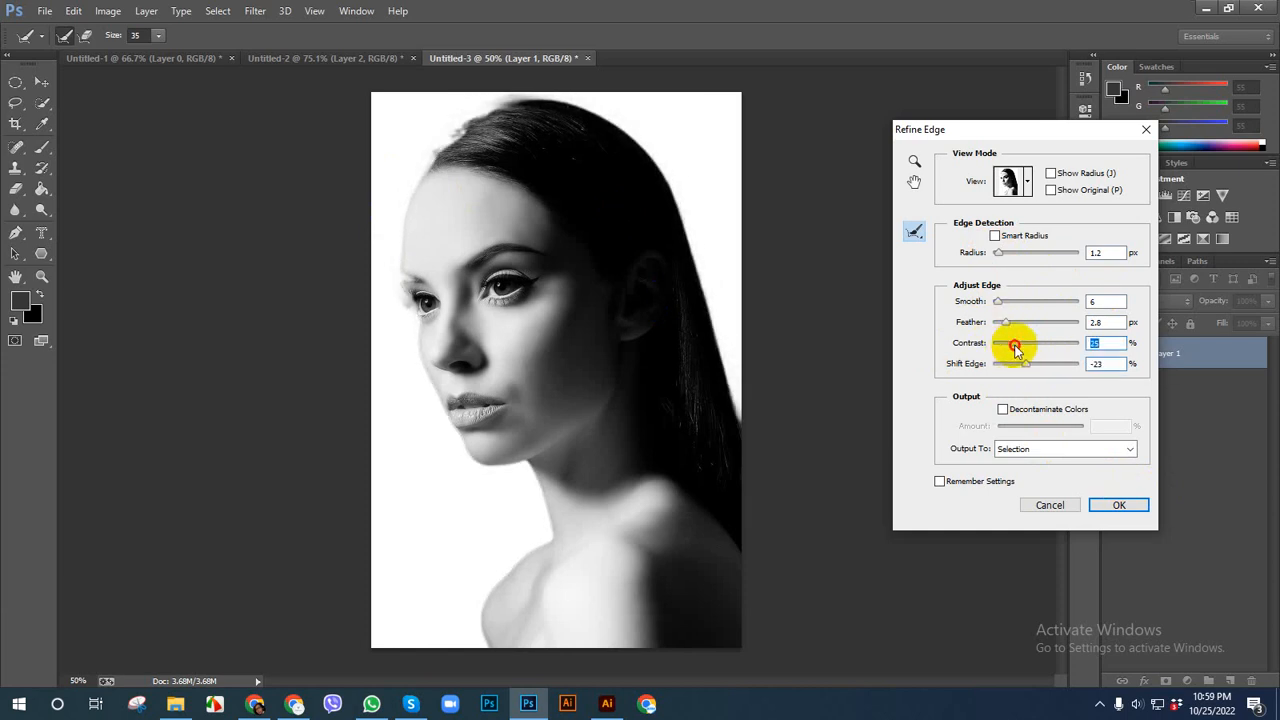
# Output the refined cutout to a New Layer with Decontaminate Colors enabled at 50%
pyautogui.click(1034, 449)
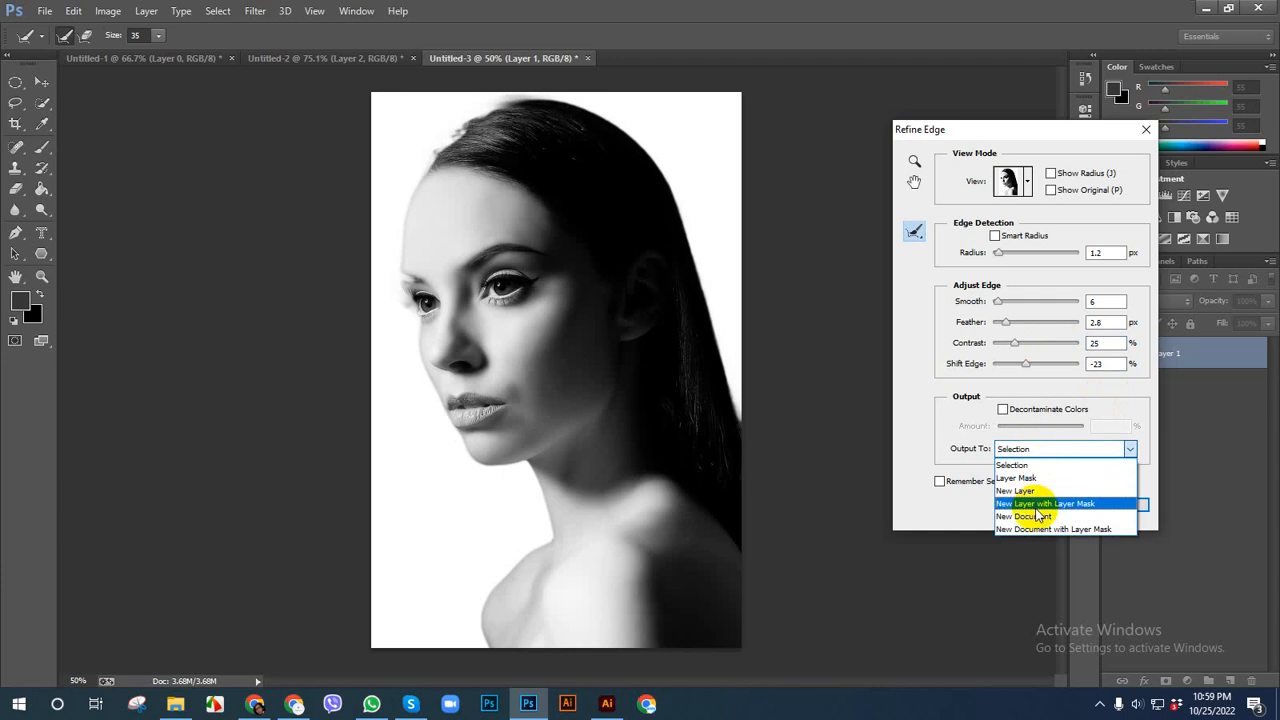
pyautogui.click(1016, 492)
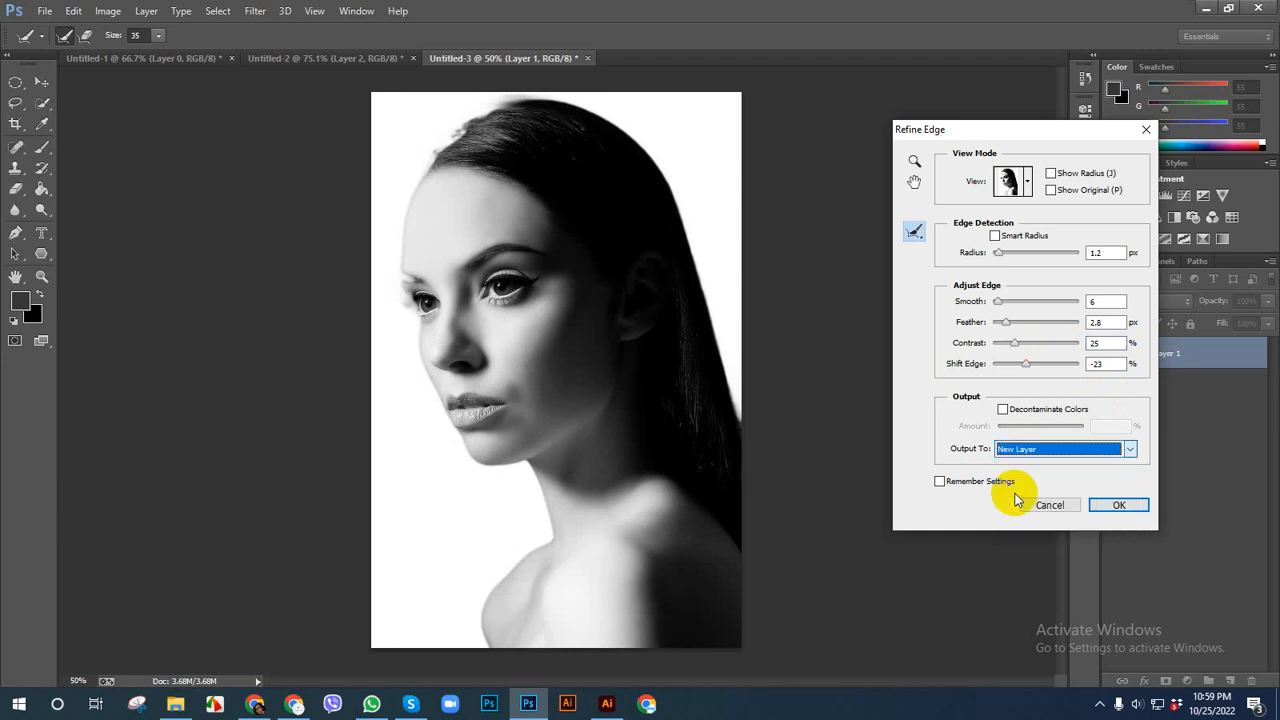
pyautogui.click(1003, 411)
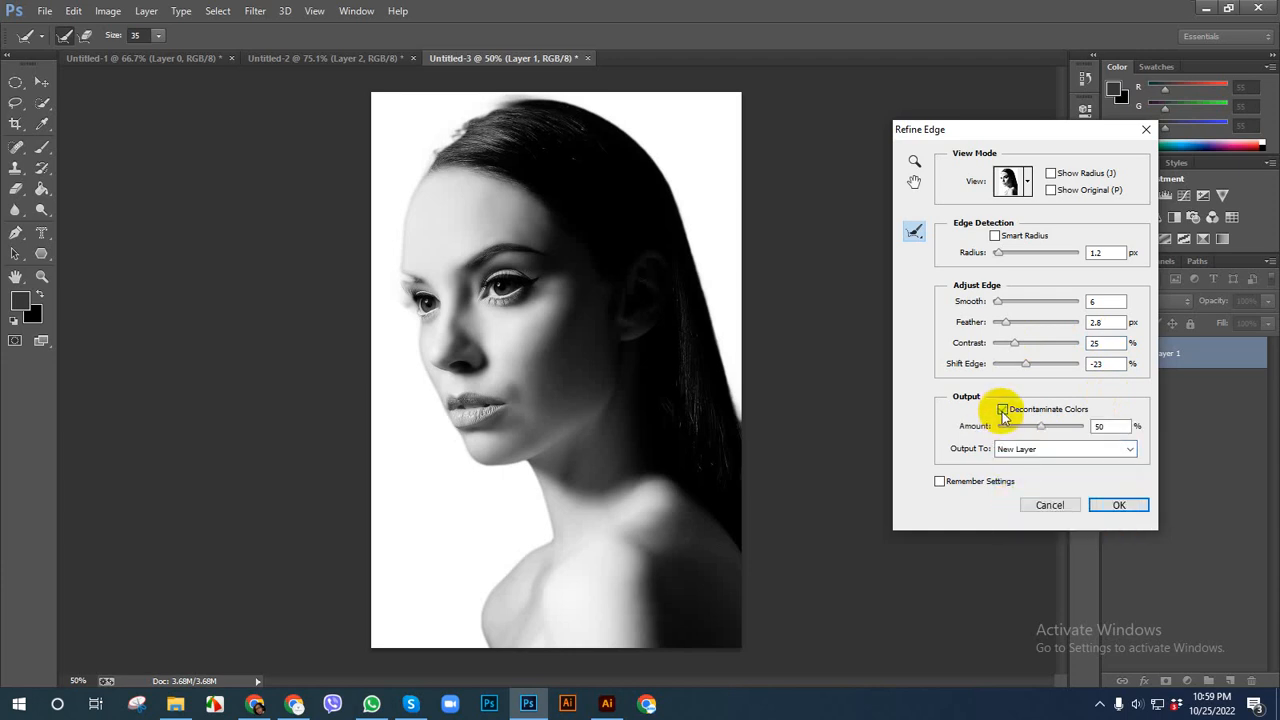
pyautogui.click(1119, 505)
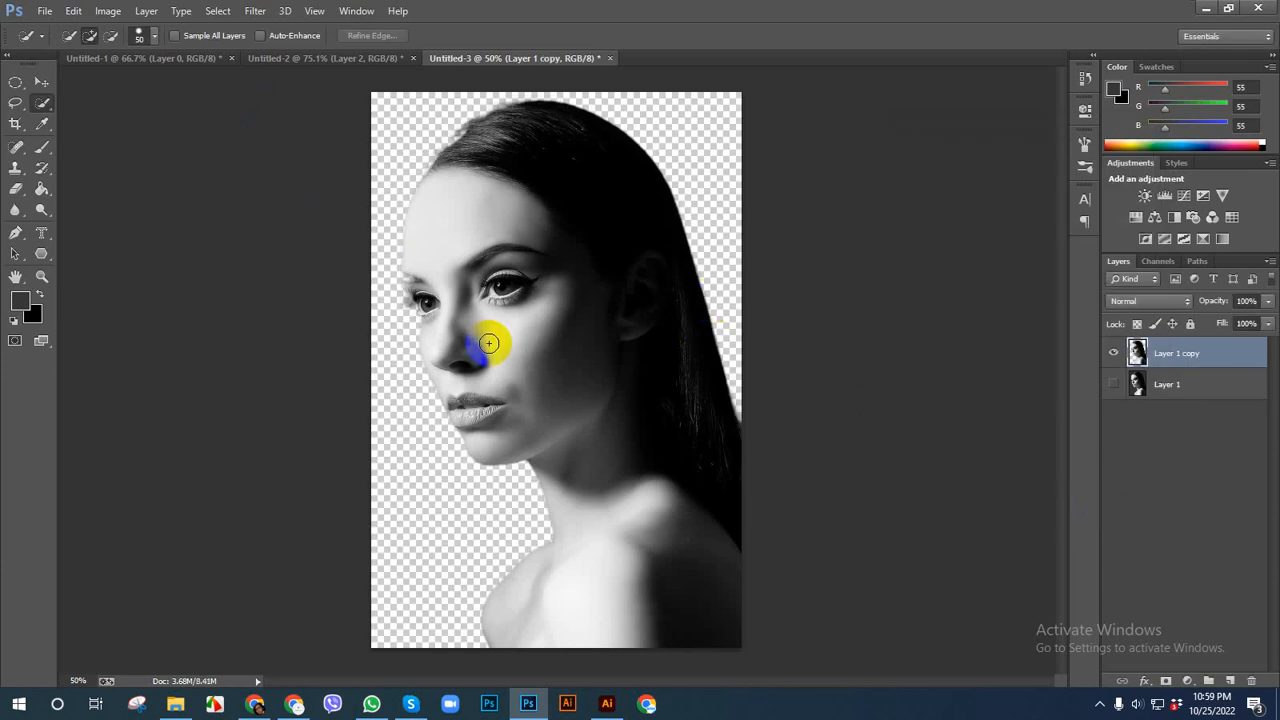
pyautogui.click(41, 81)
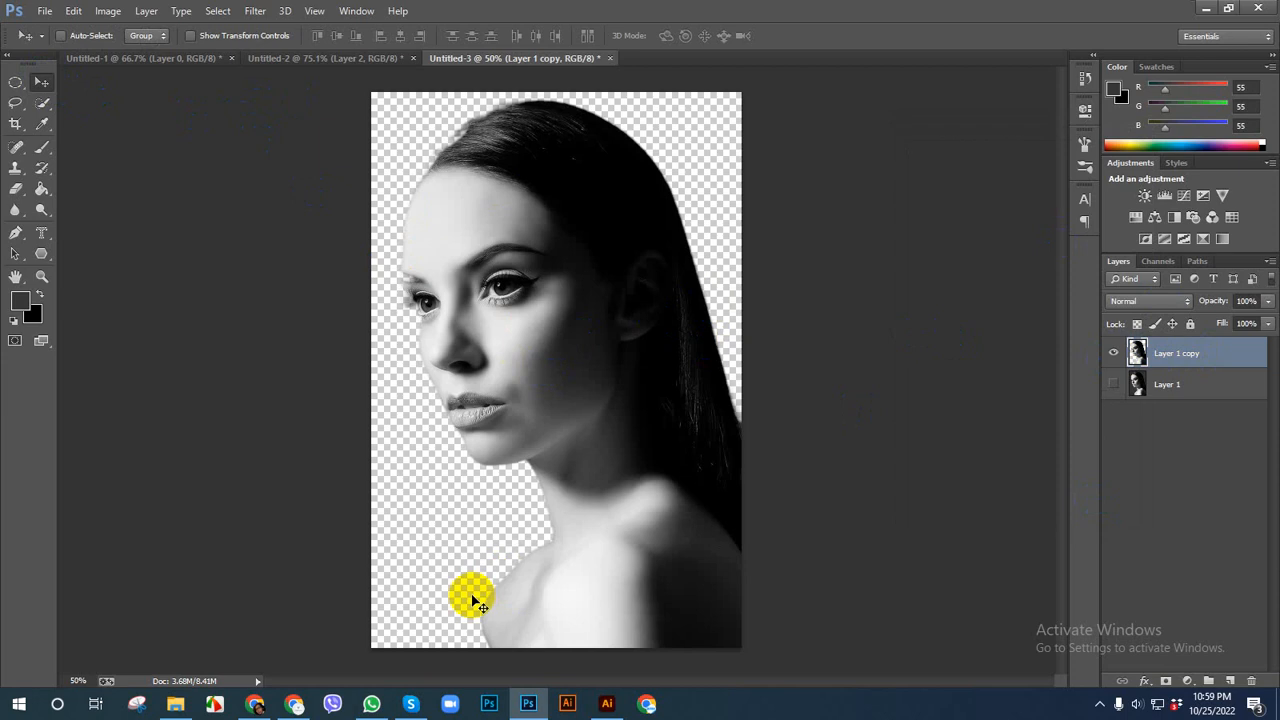
# Switch to Chrome, search for lorem ipsum in a new tab and open the lipsum.com site
pyautogui.click(293, 703)
pyautogui.click(980, 13)
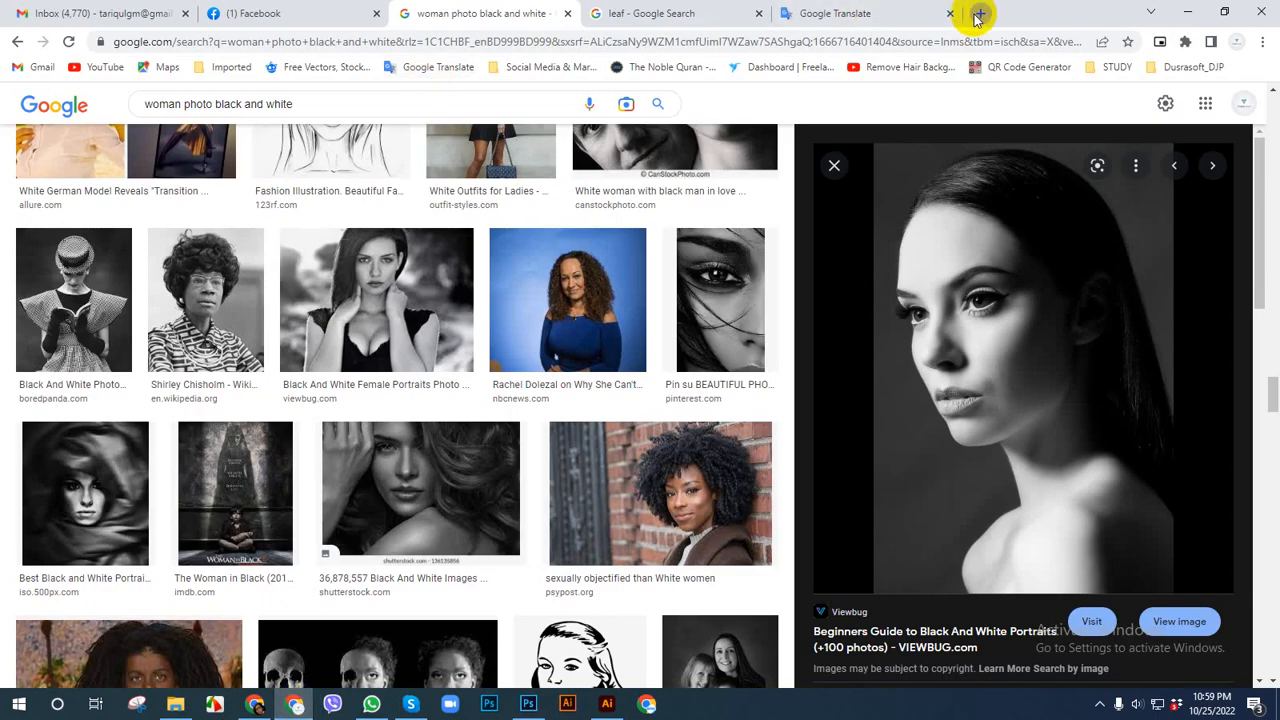
pyautogui.write('l')
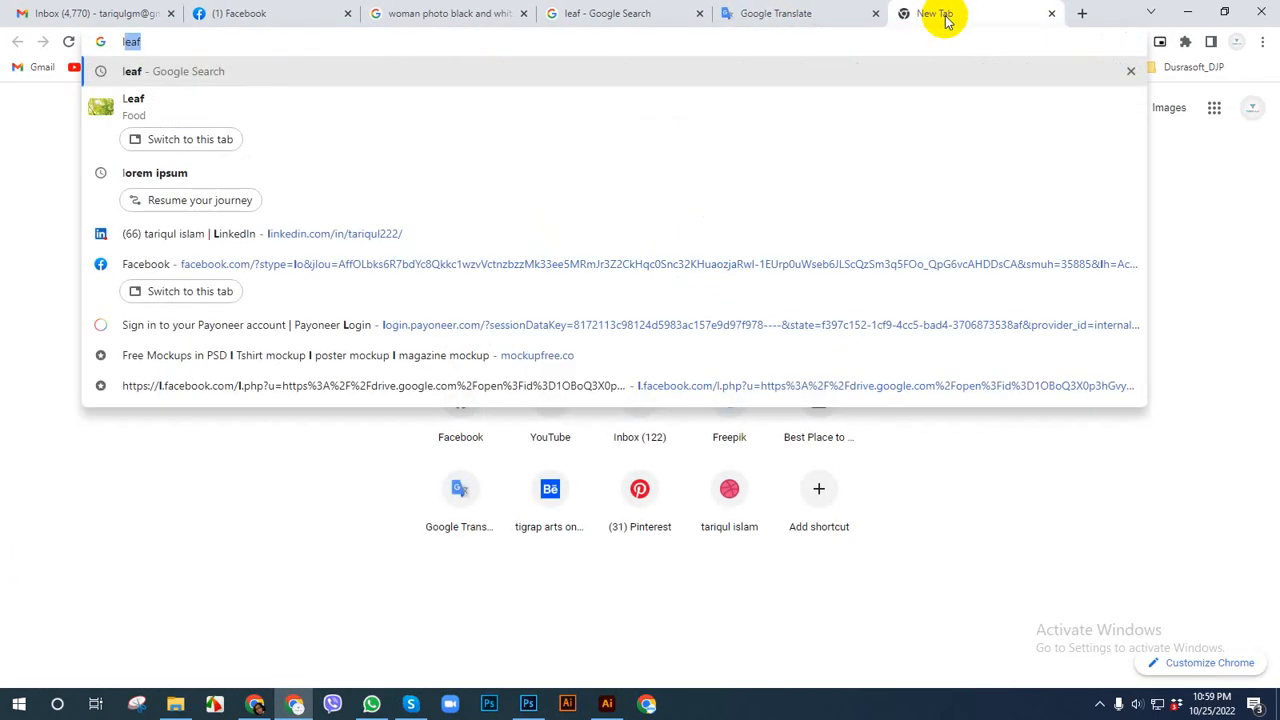
pyautogui.write('ore')
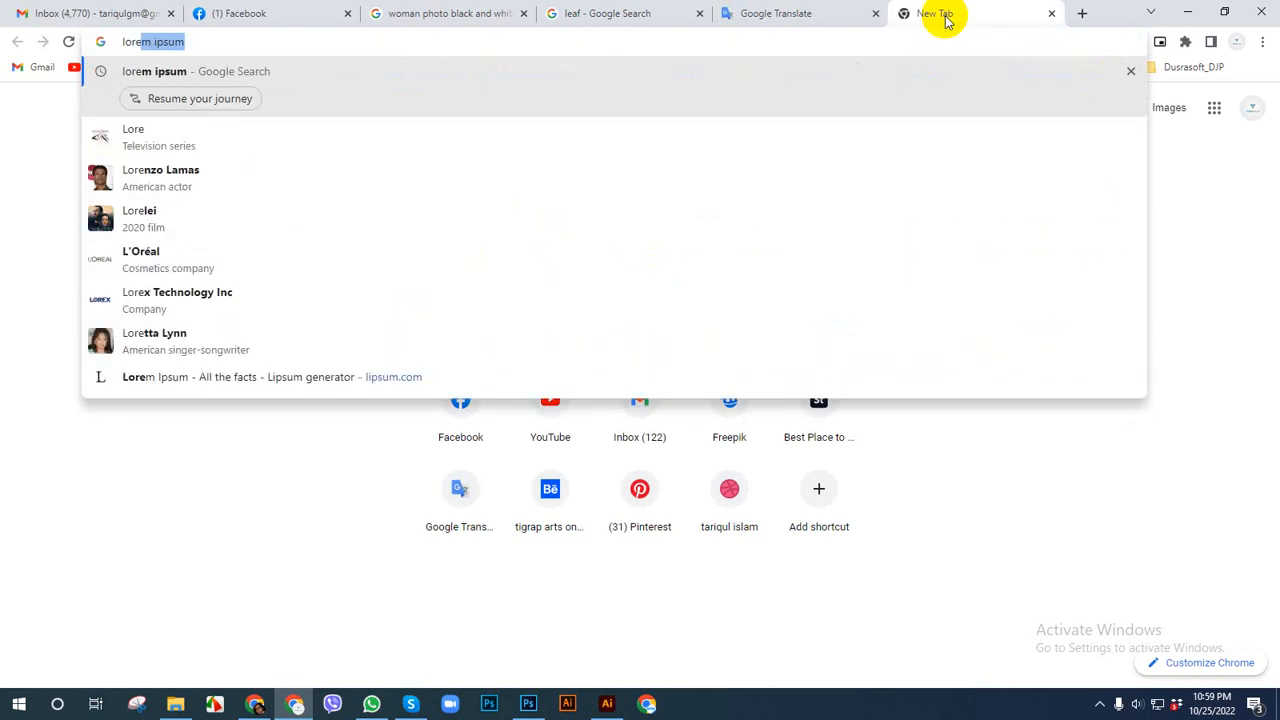
pyautogui.press('Return')
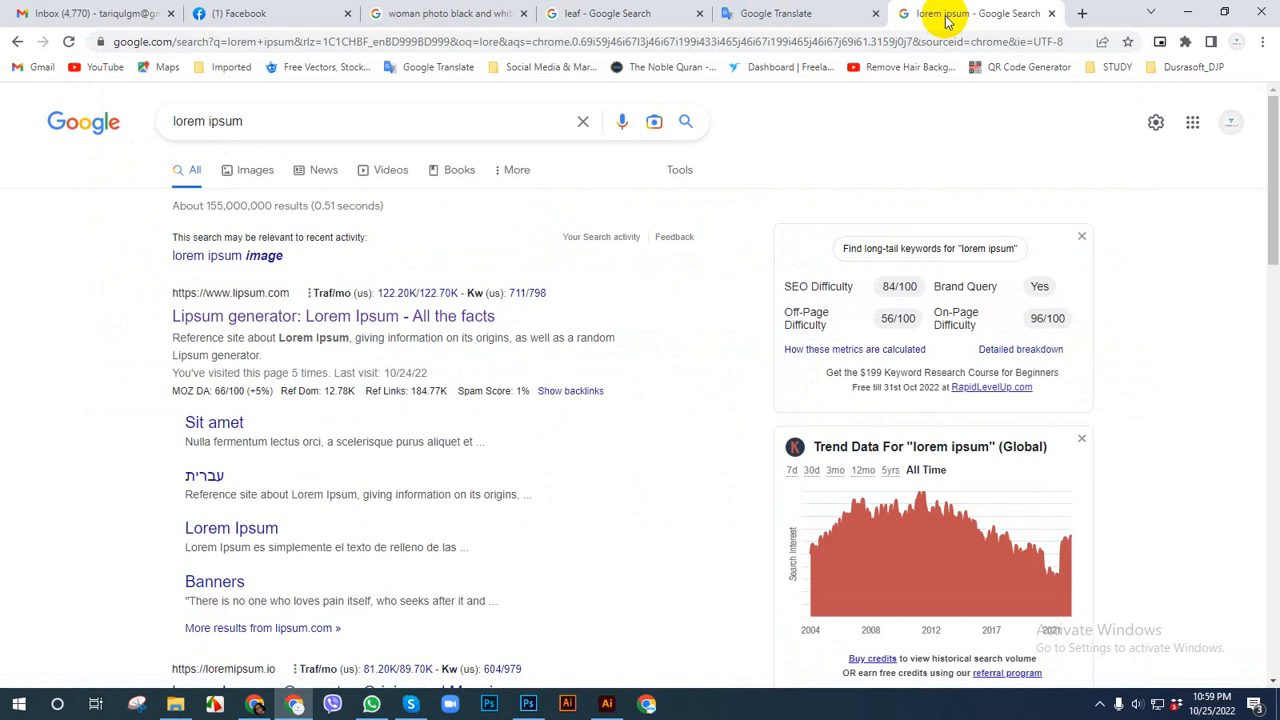
pyautogui.click(183, 318)
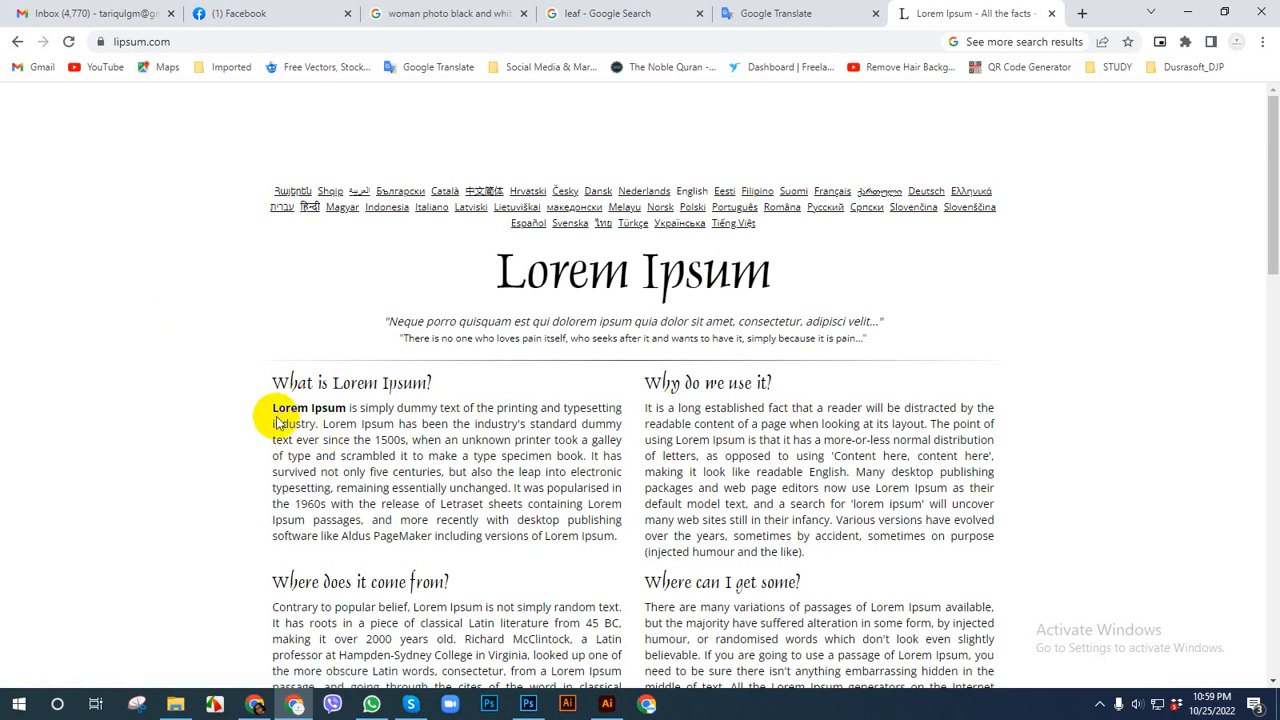
# Copy the whole paragraph under "What is Lorem Ipsum?"
pyautogui.moveTo(272, 408); pyautogui.dragTo(616, 535)
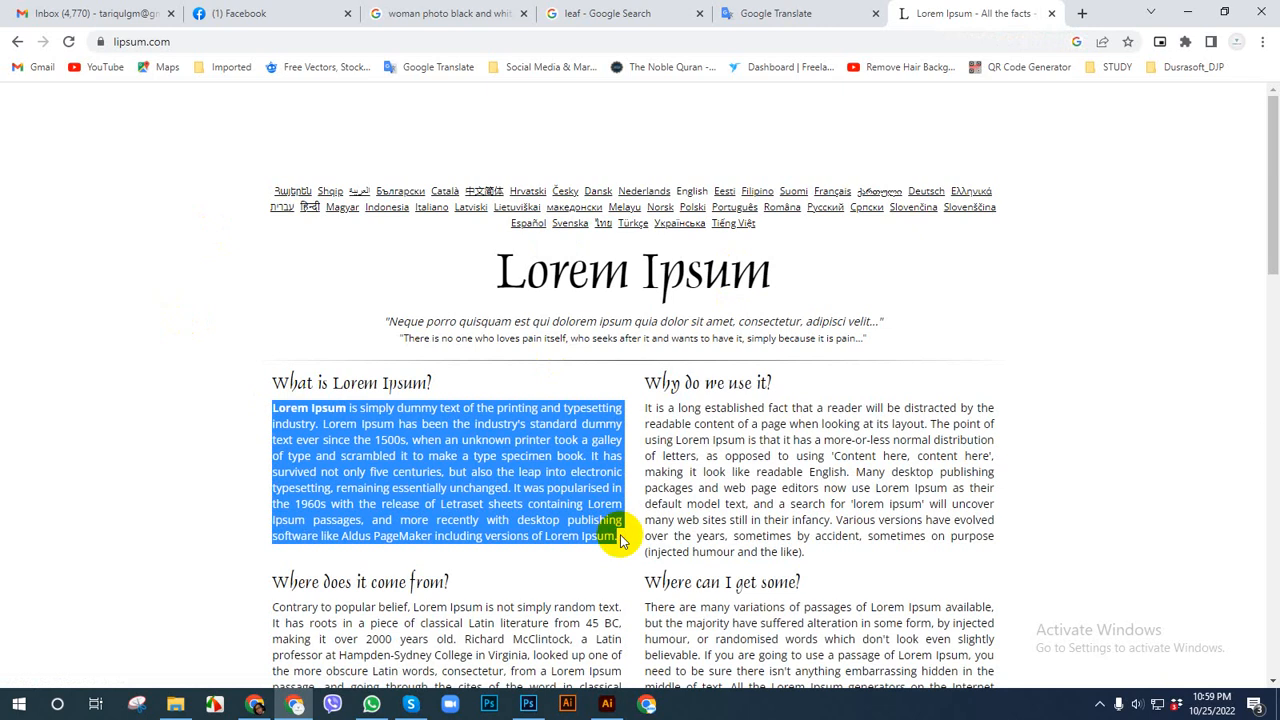
pyautogui.rightClick(560, 455)
pyautogui.click(562, 456)
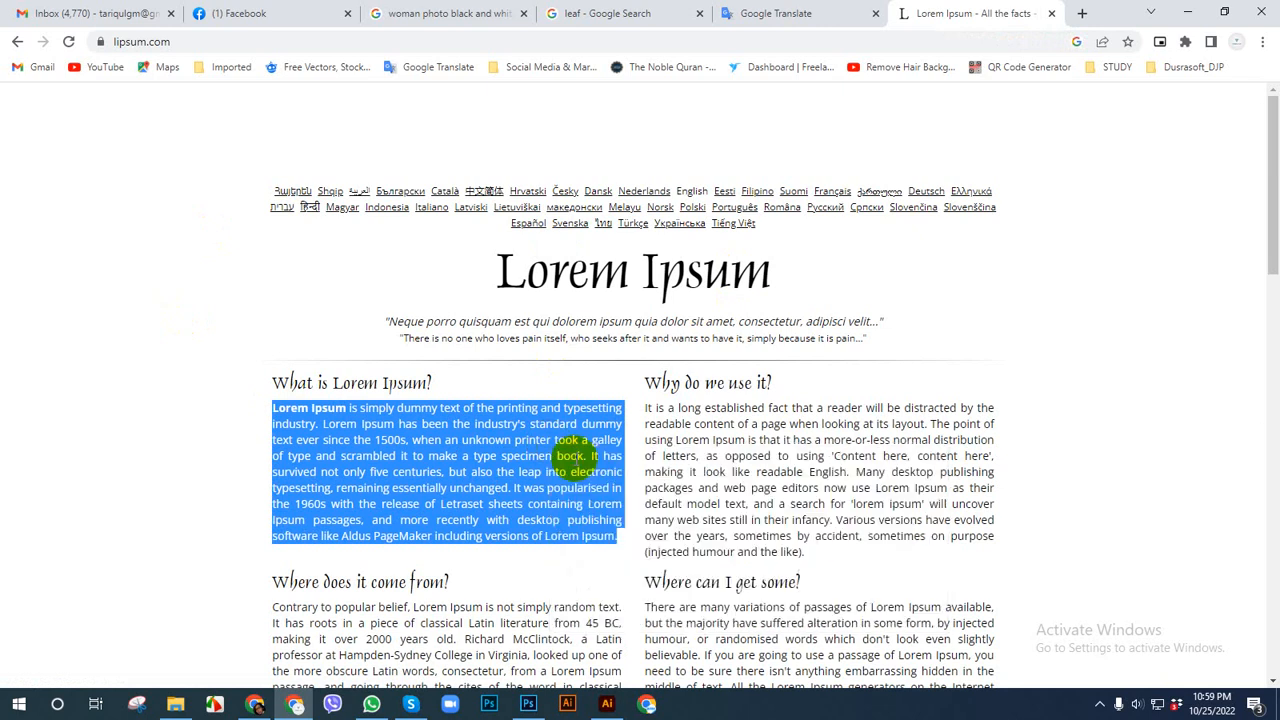
# Switch to Photoshop and create a paragraph text box covering the whole canvas with the Horizontal Type tool
pyautogui.click(528, 704)
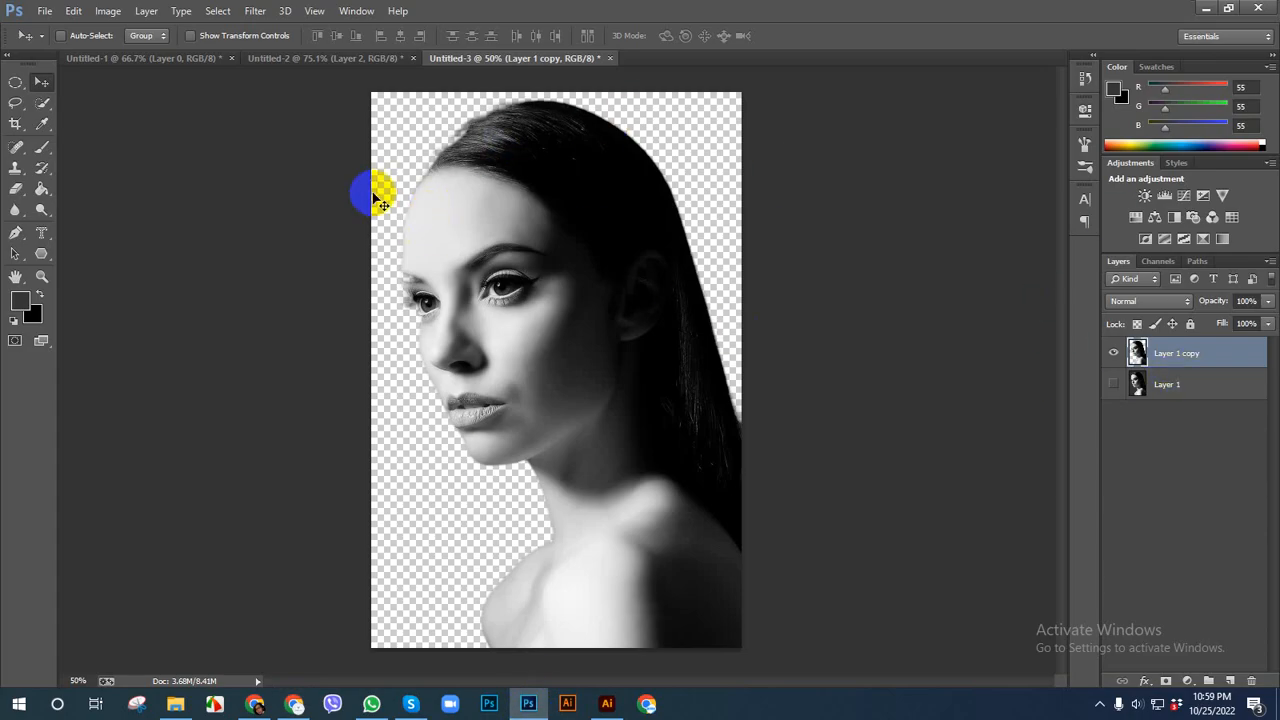
pyautogui.click(41, 233)
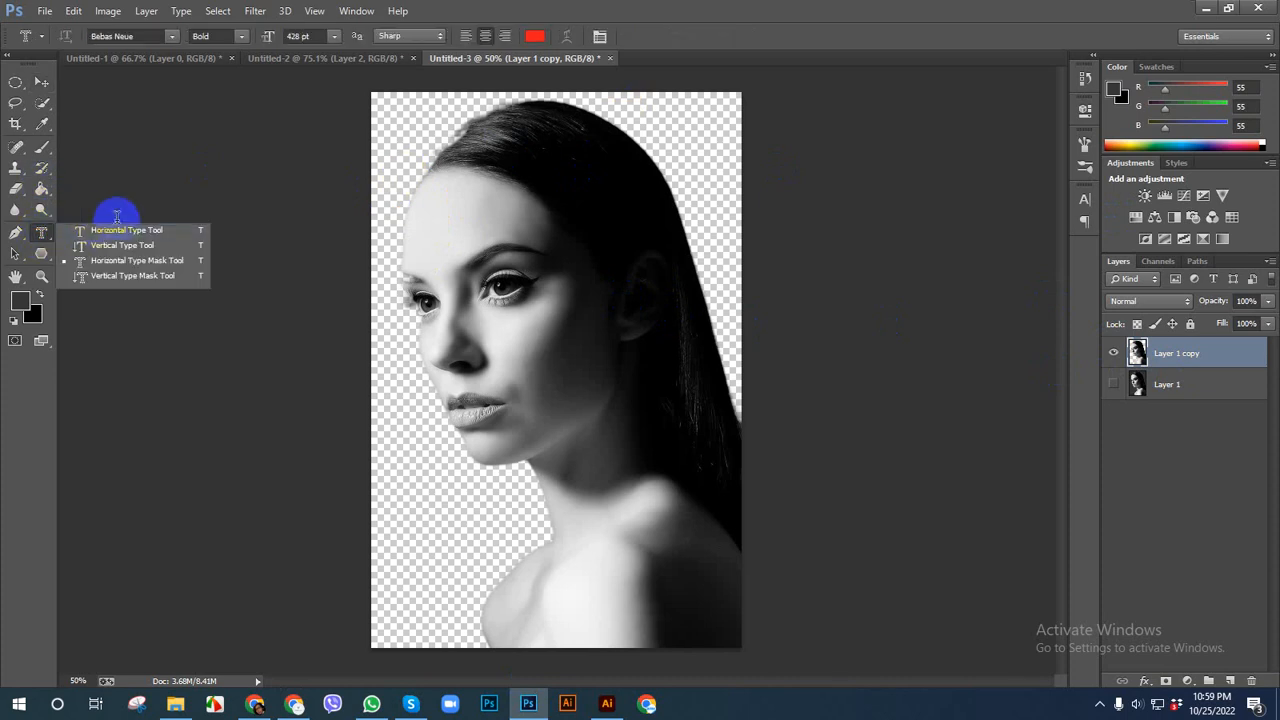
pyautogui.click(145, 233)
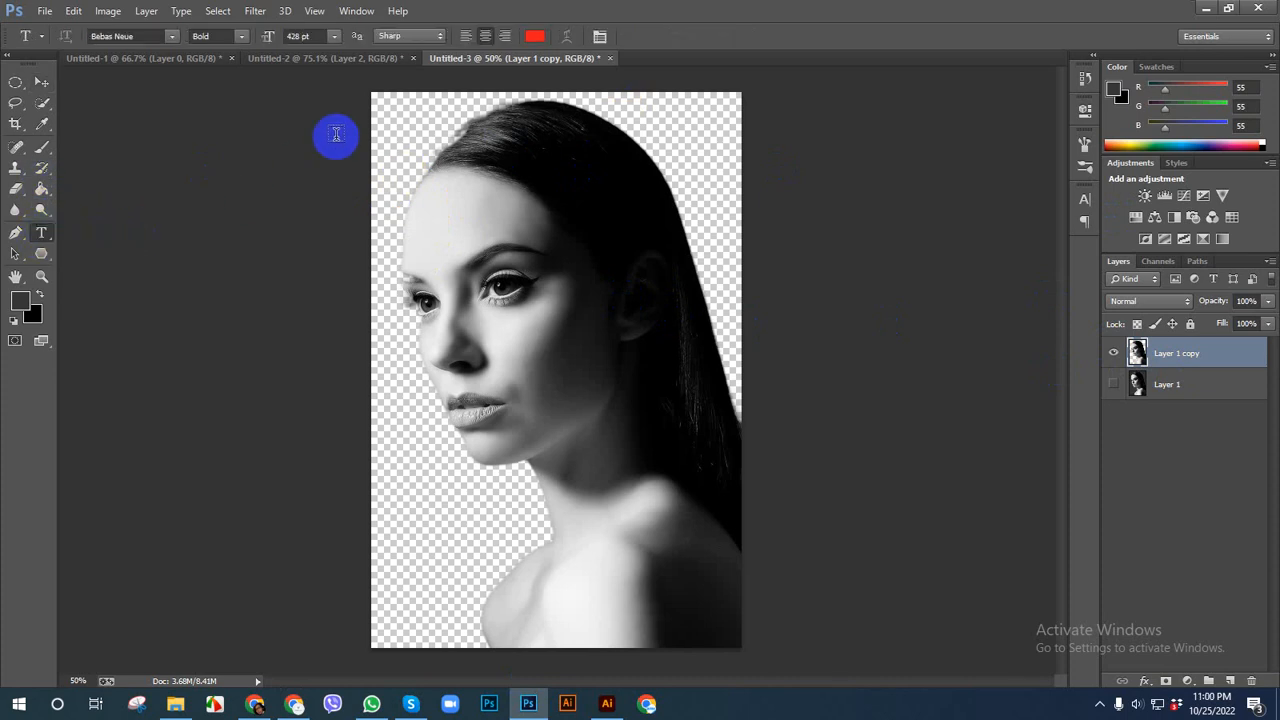
pyautogui.moveTo(380, 101); pyautogui.dragTo(744, 652)
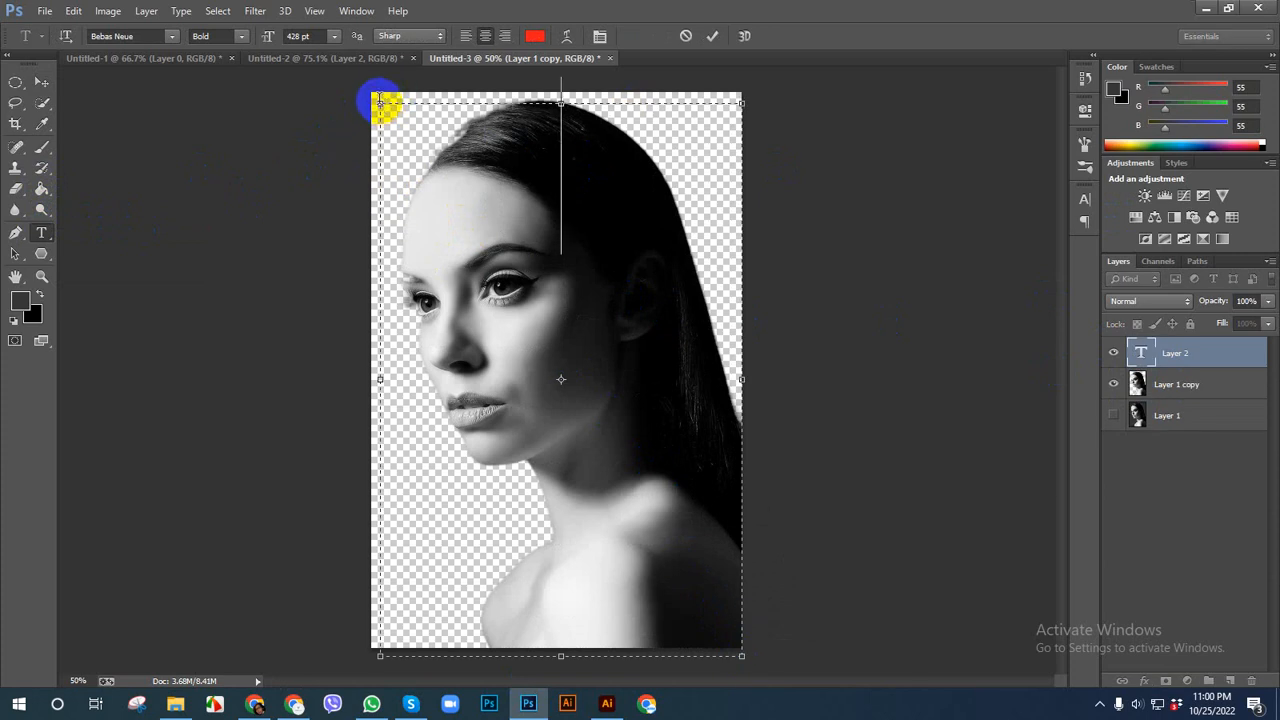
pyautogui.moveTo(379, 102); pyautogui.dragTo(370, 91)
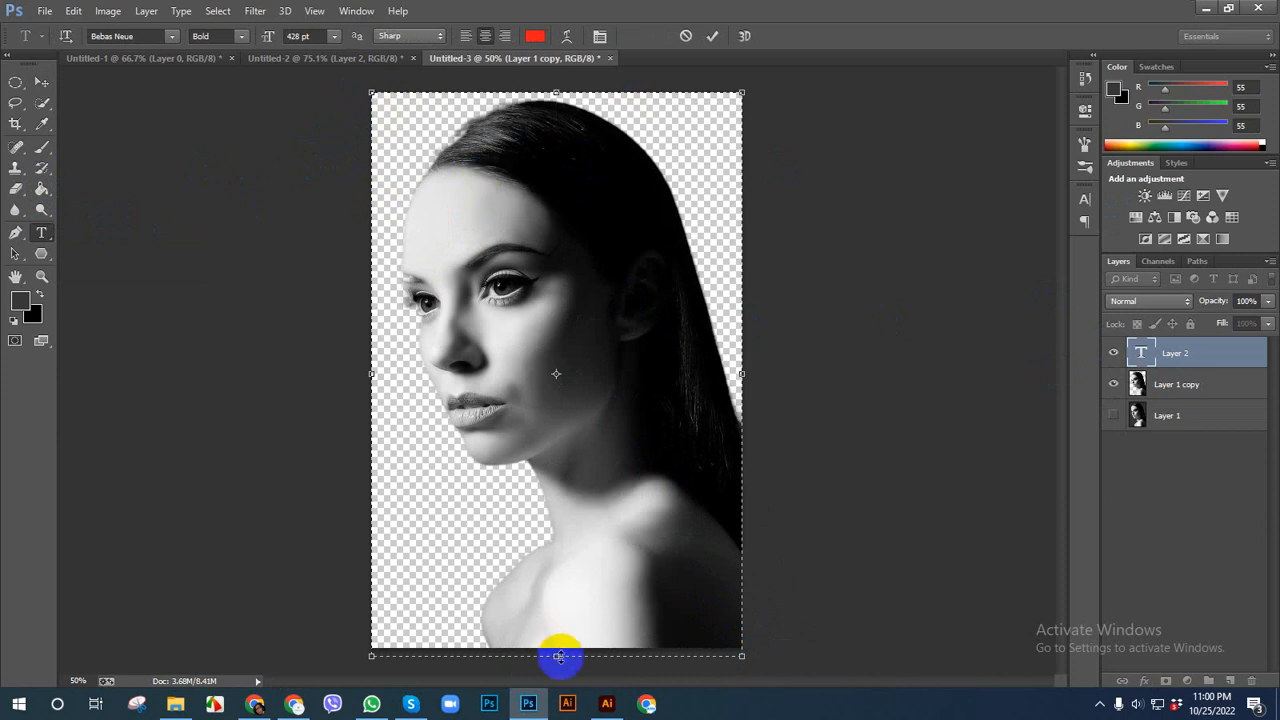
pyautogui.moveTo(560, 656); pyautogui.dragTo(552, 648)
pyautogui.click(525, 133)
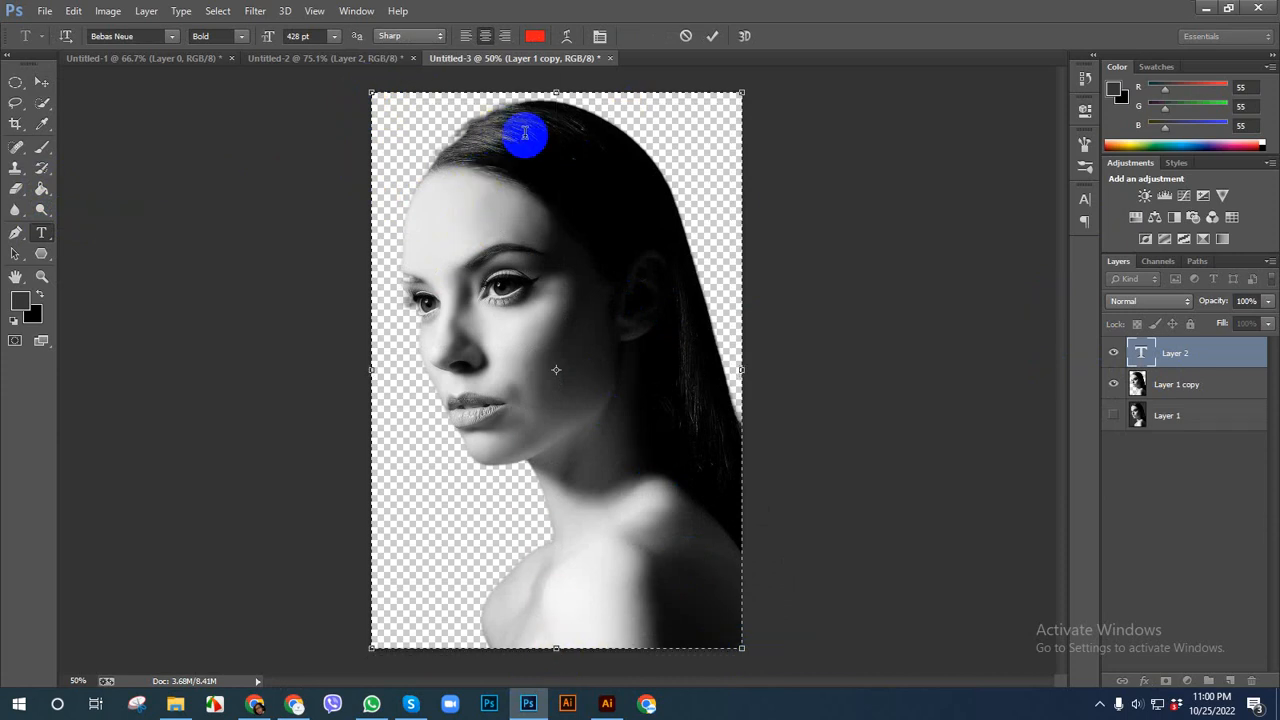
# Paste the copied Lorem Ipsum paragraph into the text box at 10 pt and select all of its text
pyautogui.click(298, 36)
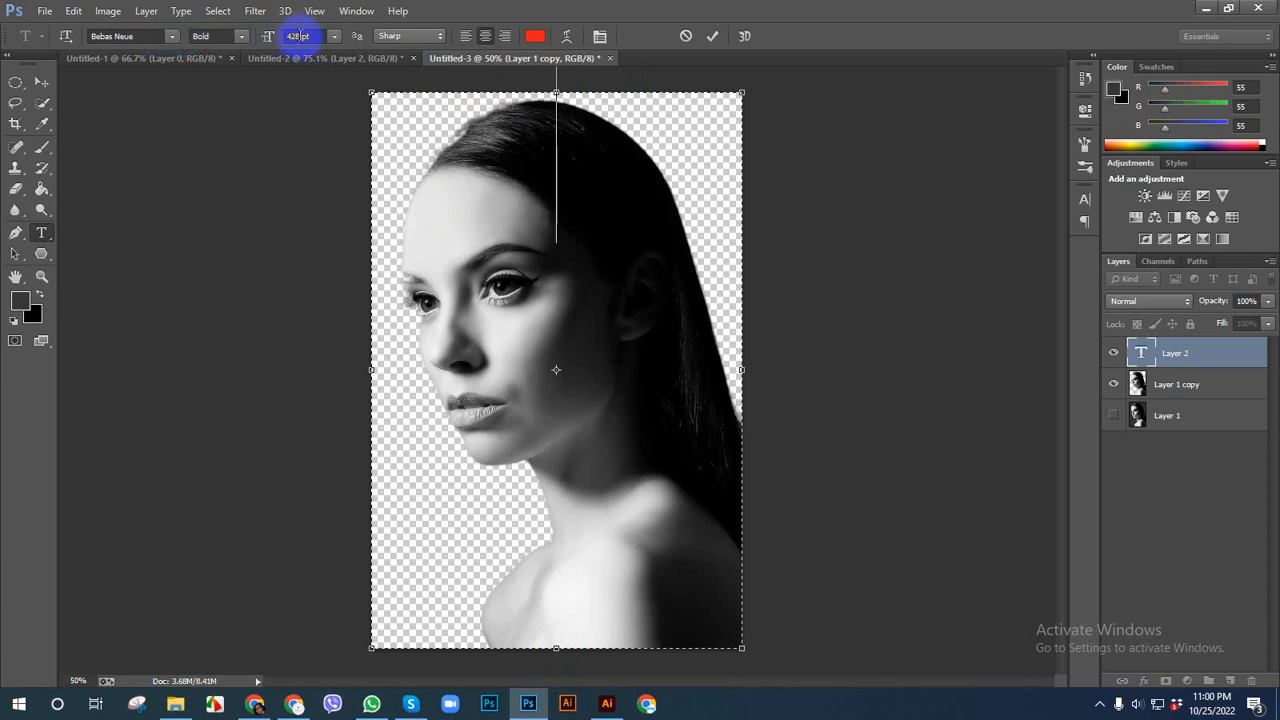
pyautogui.moveTo(298, 36); pyautogui.dragTo(197, 58)
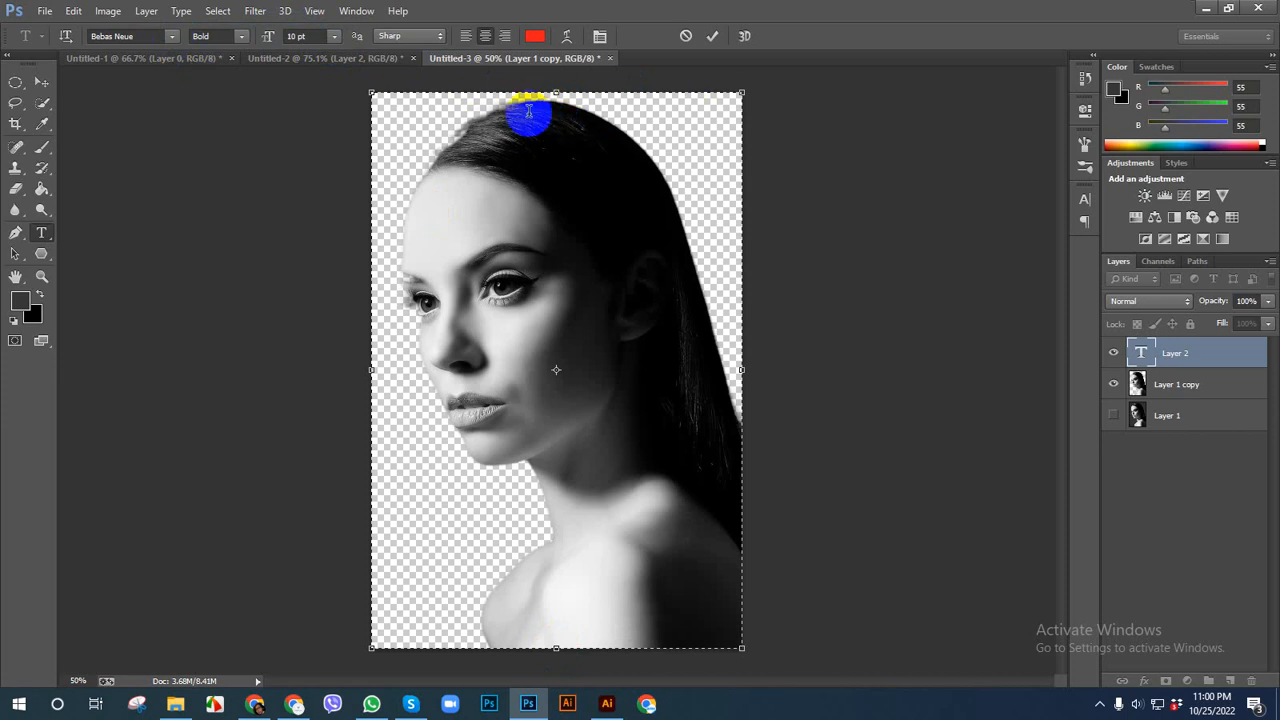
pyautogui.click(571, 118)
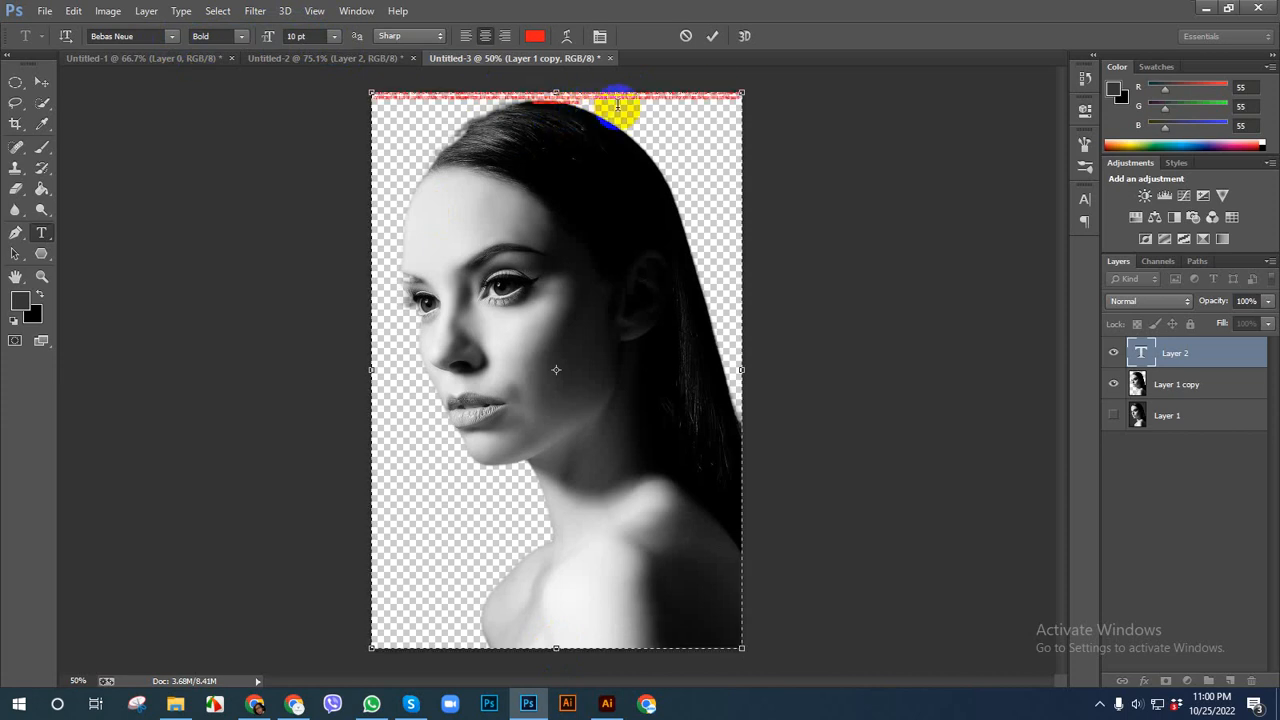
pyautogui.scroll(4, 592, 104)
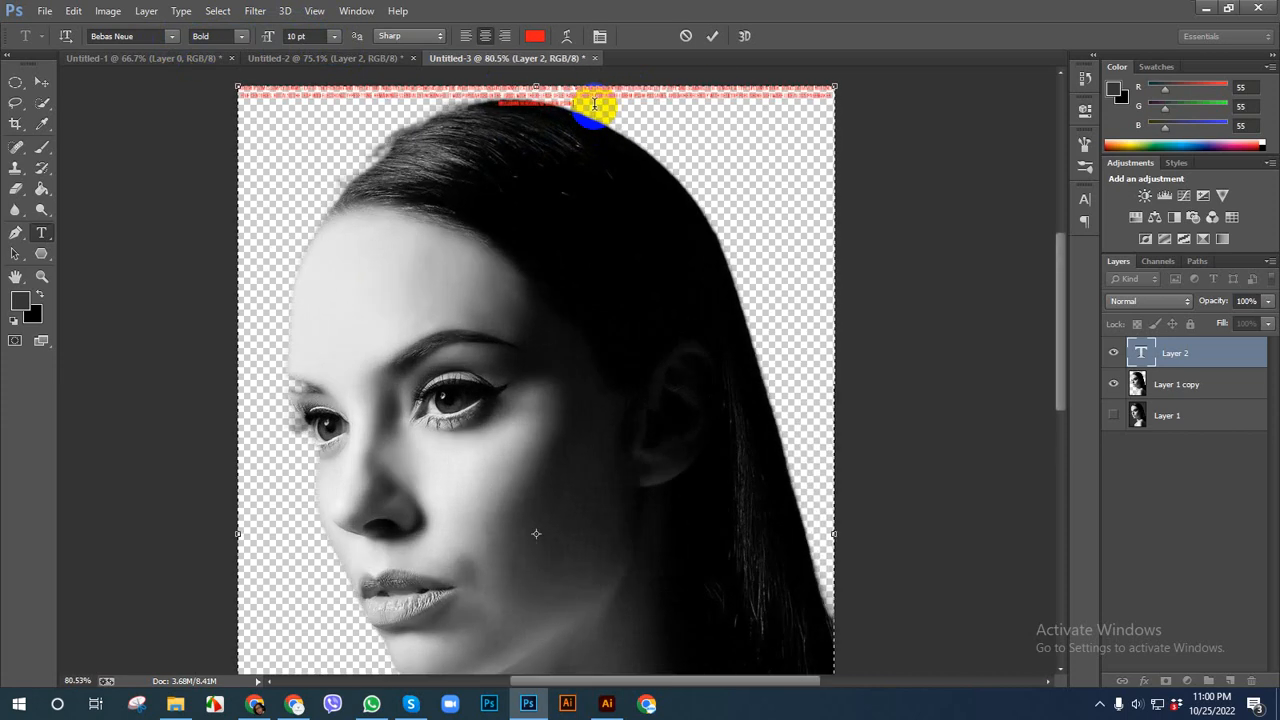
pyautogui.hotkey('ctrl', 'a')
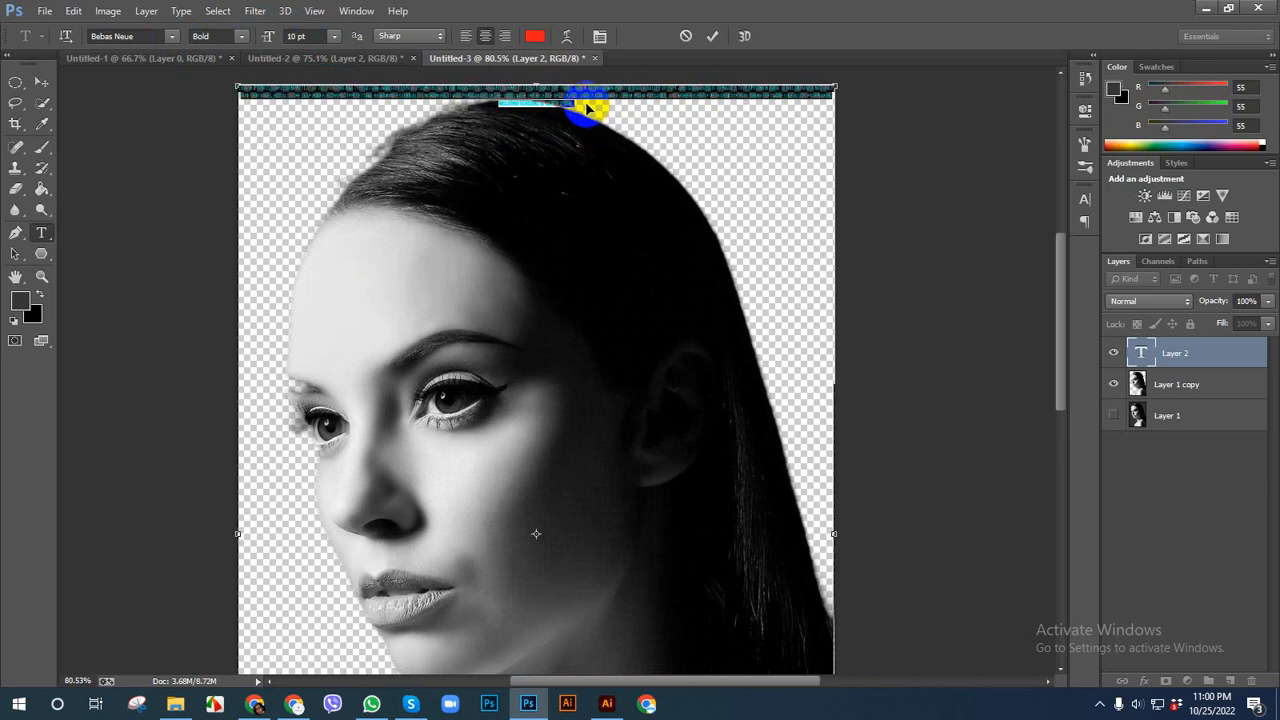
# Paste the Lorem Ipsum paragraph repeatedly at the end of the text until it fills the entire canvas
pyautogui.click(586, 102)
pyautogui.hotkey('ctrl', 'v')
pyautogui.hotkey('ctrl', 'v')
pyautogui.hotkey('ctrl', 'v')
pyautogui.hotkey('ctrl', 'v')
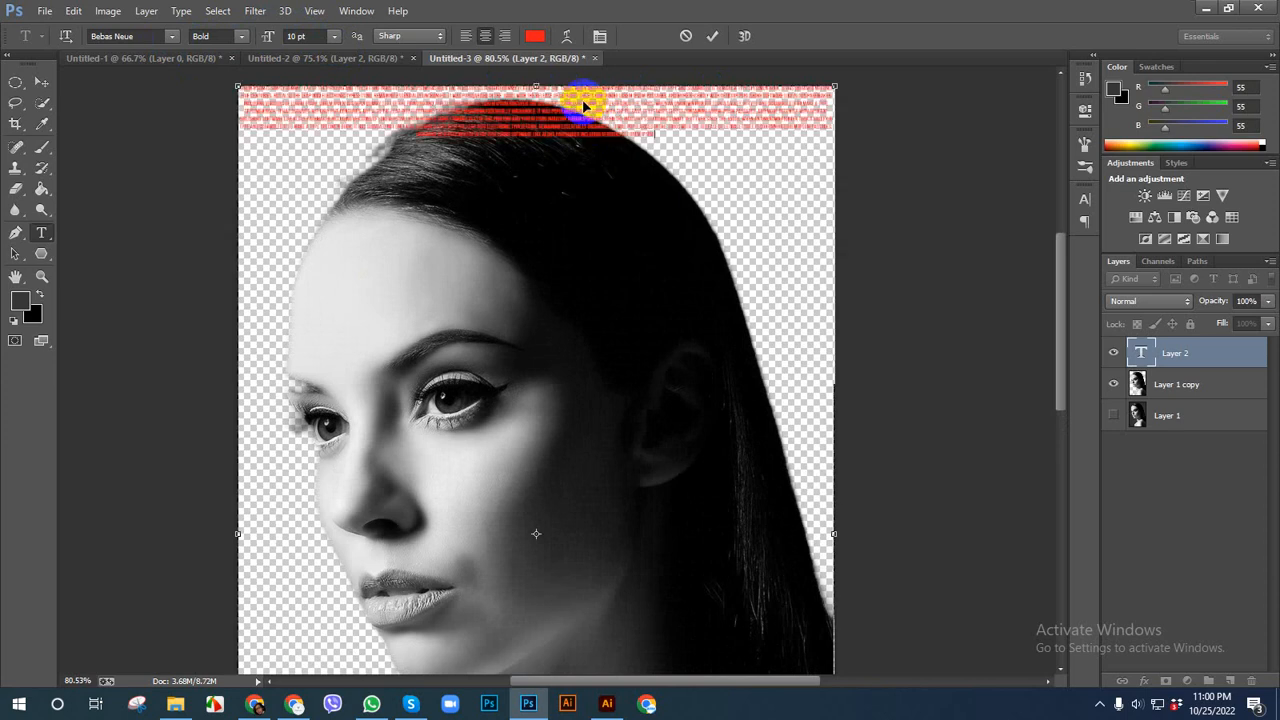
pyautogui.hotkey('ctrl', 'v')
pyautogui.hotkey('ctrl', 'v')
pyautogui.hotkey('ctrl', 'v')
pyautogui.hotkey('ctrl', 'v')
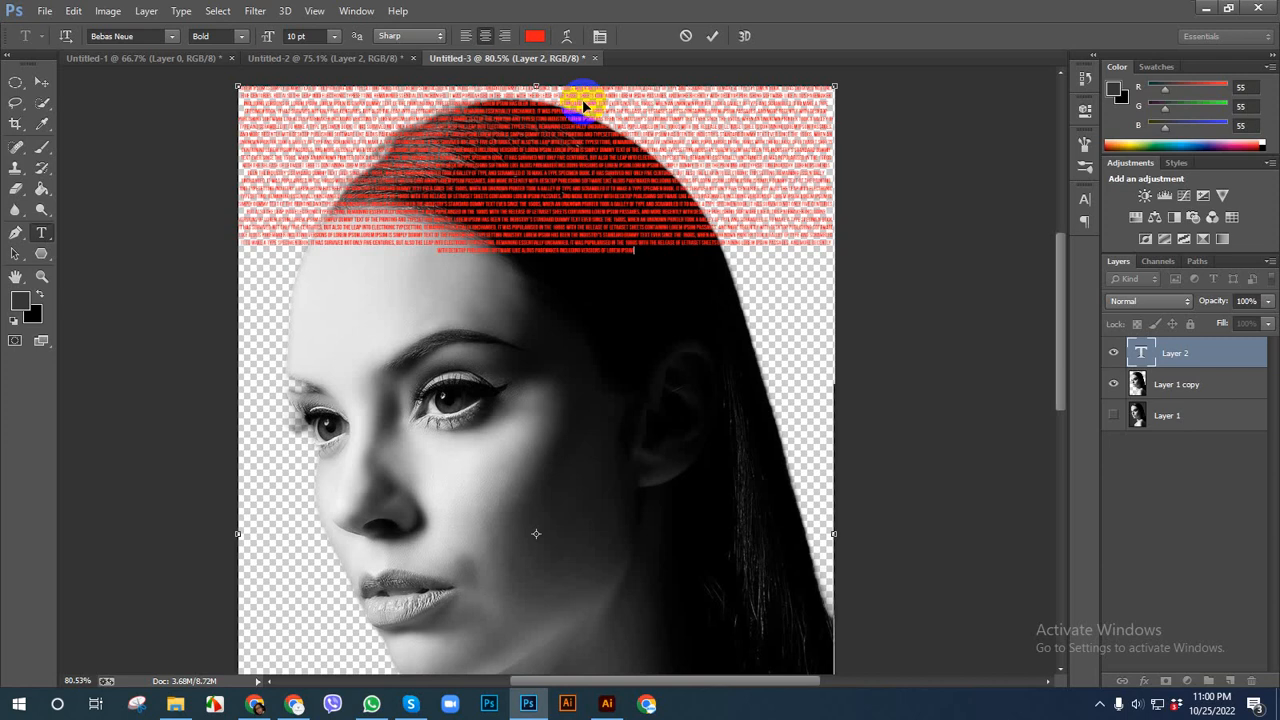
pyautogui.hotkey('ctrl', 'v')
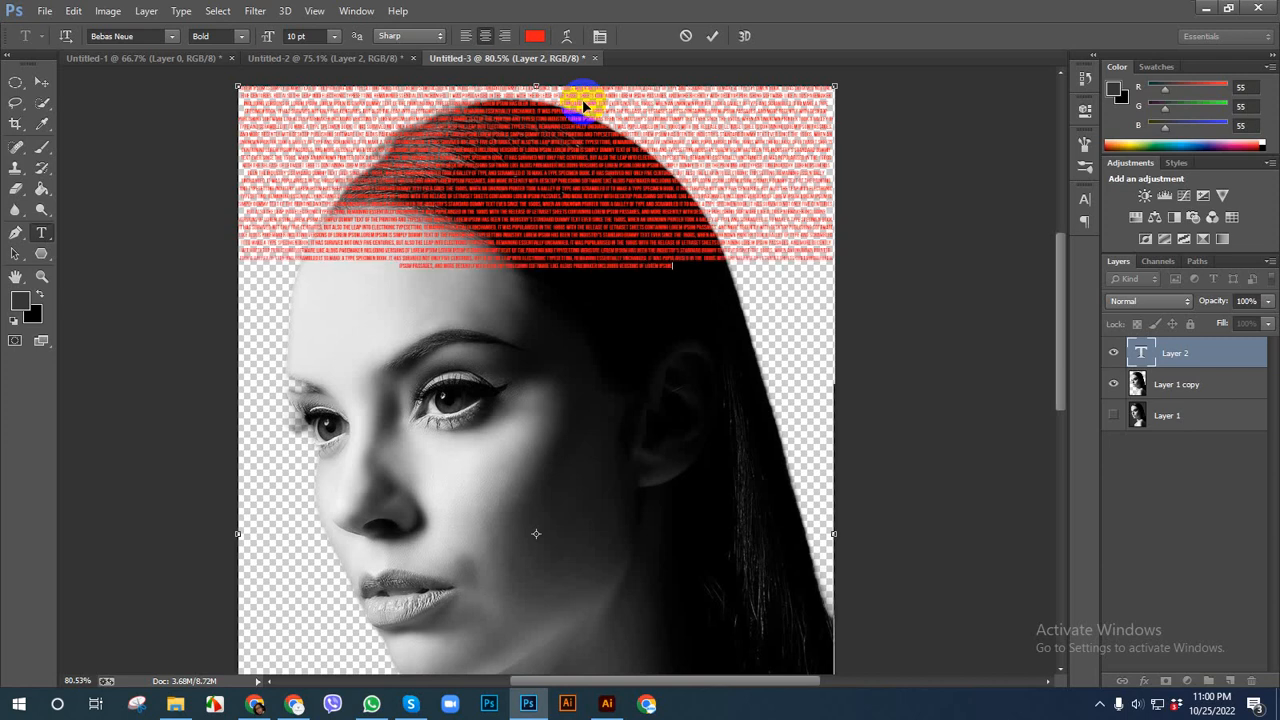
pyautogui.hotkey('ctrl', 'v')
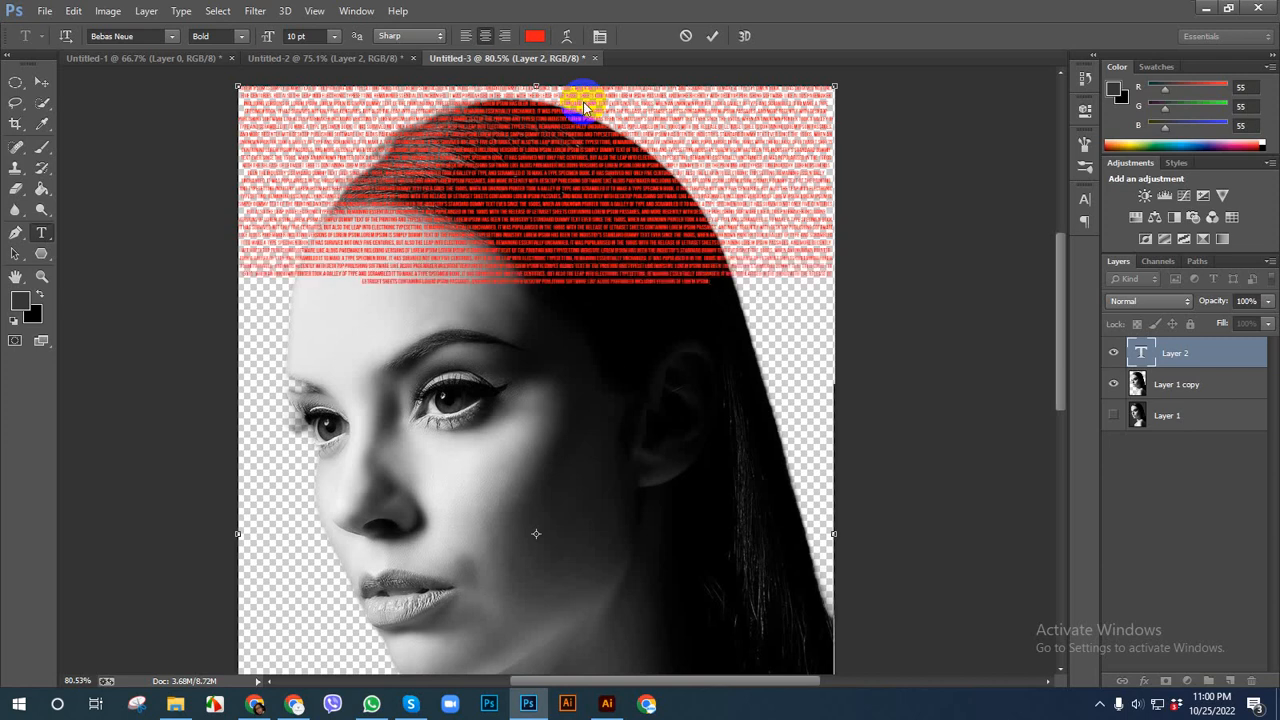
pyautogui.hotkey('ctrl', 'v')
pyautogui.hotkey('ctrl', 'v')
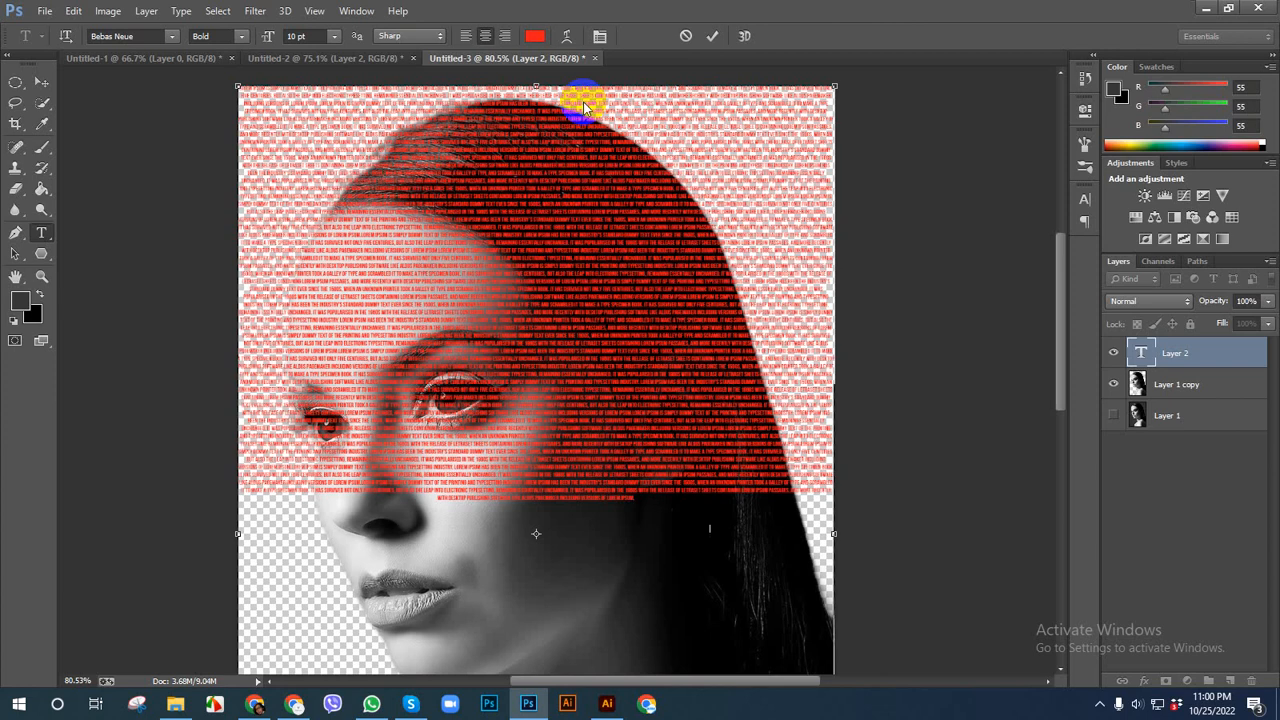
pyautogui.hotkey('ctrl', 'v')
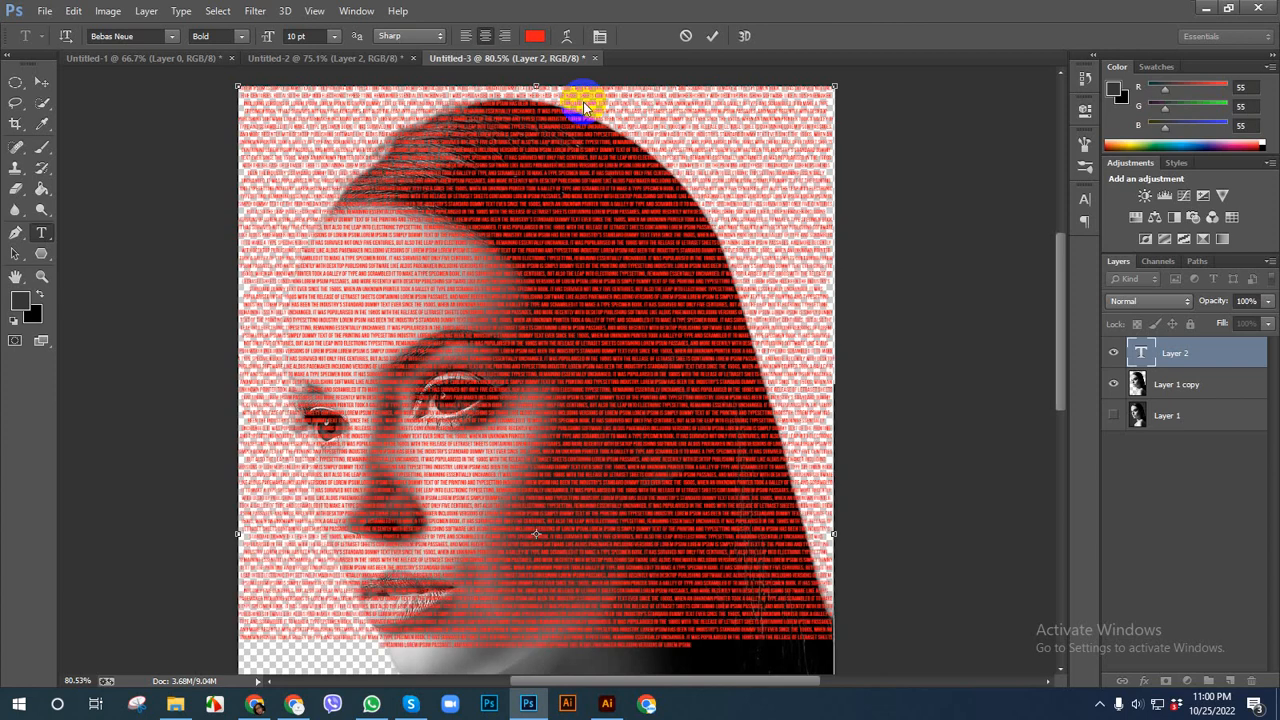
pyautogui.hotkey('ctrl', 'v')
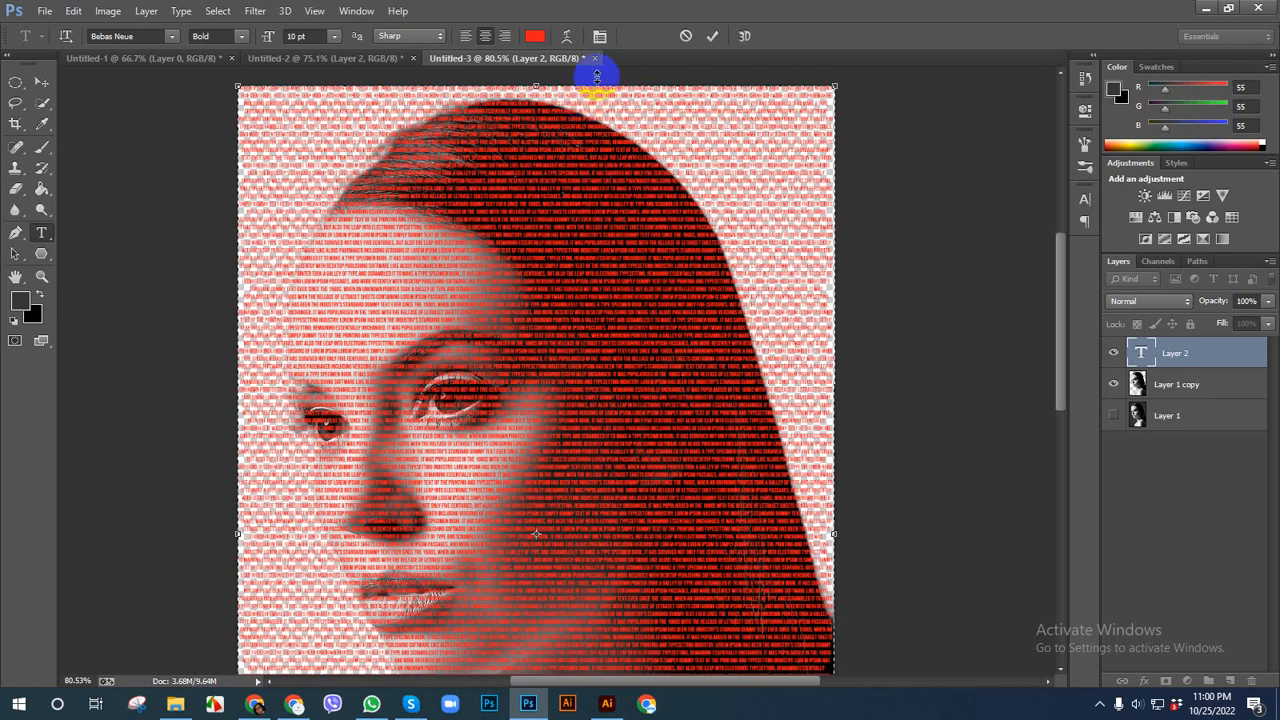
pyautogui.hotkey('ctrl', '-')
pyautogui.hotkey('ctrl', '-')
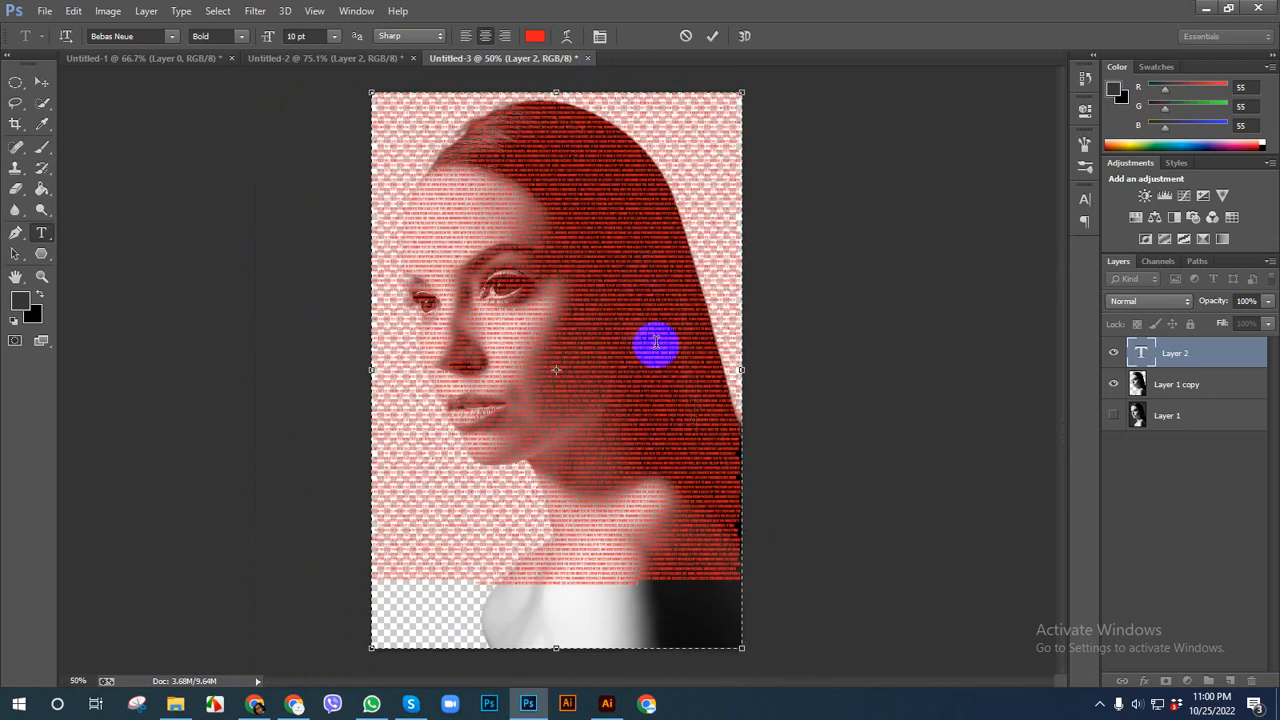
pyautogui.hotkey('ctrl', 'v')
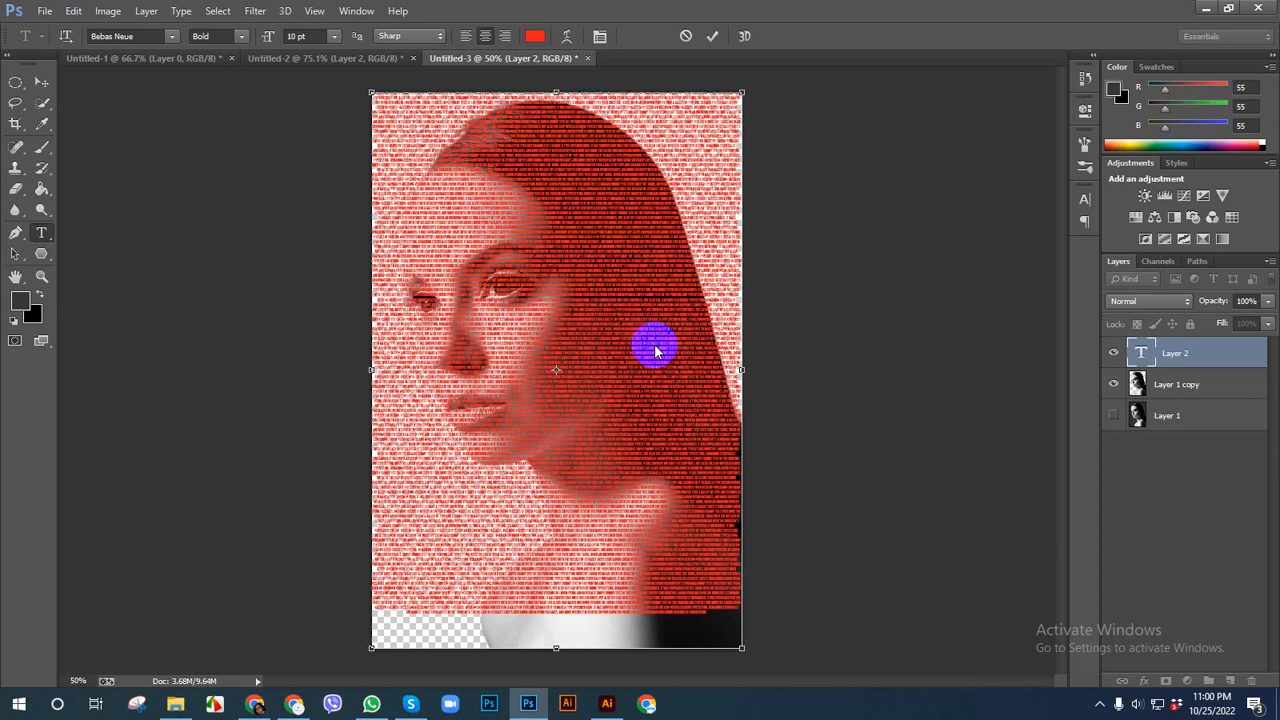
pyautogui.hotkey('ctrl', 'v')
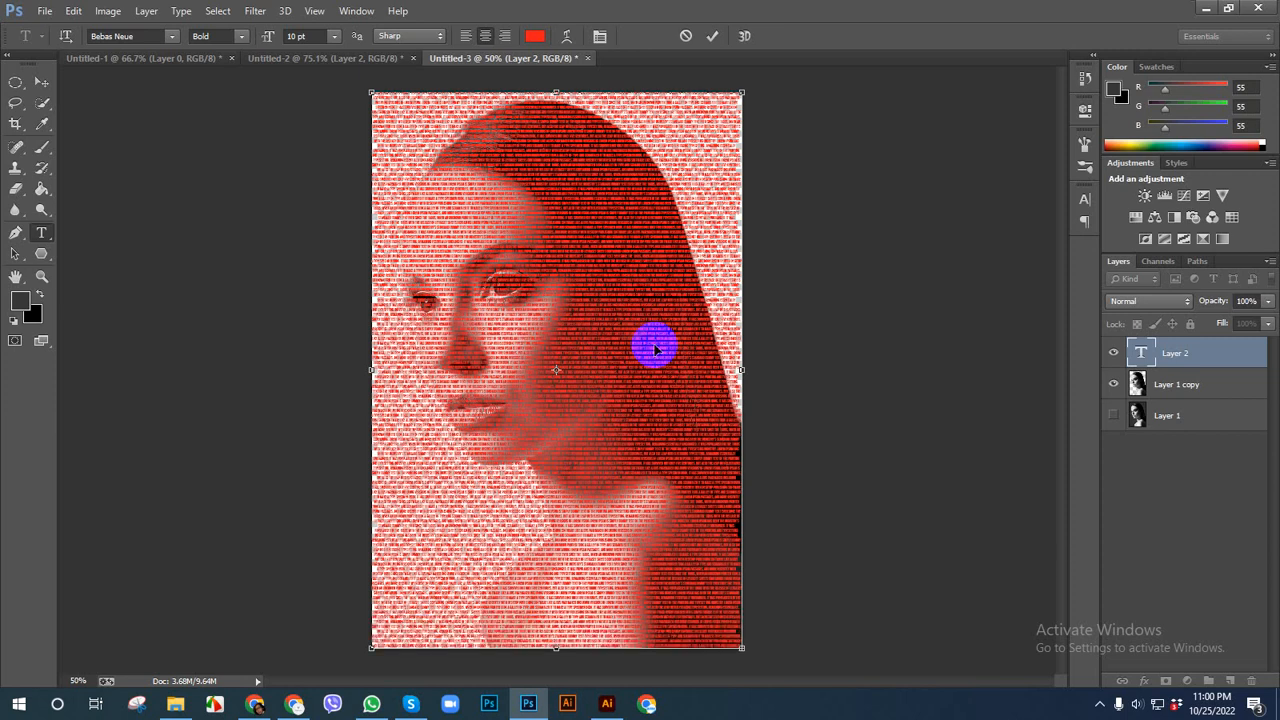
# Recolour all of the text to dark grey #2f2f2f and commit the text edit
pyautogui.hotkey('ctrl', 'a')
pyautogui.click(535, 36)
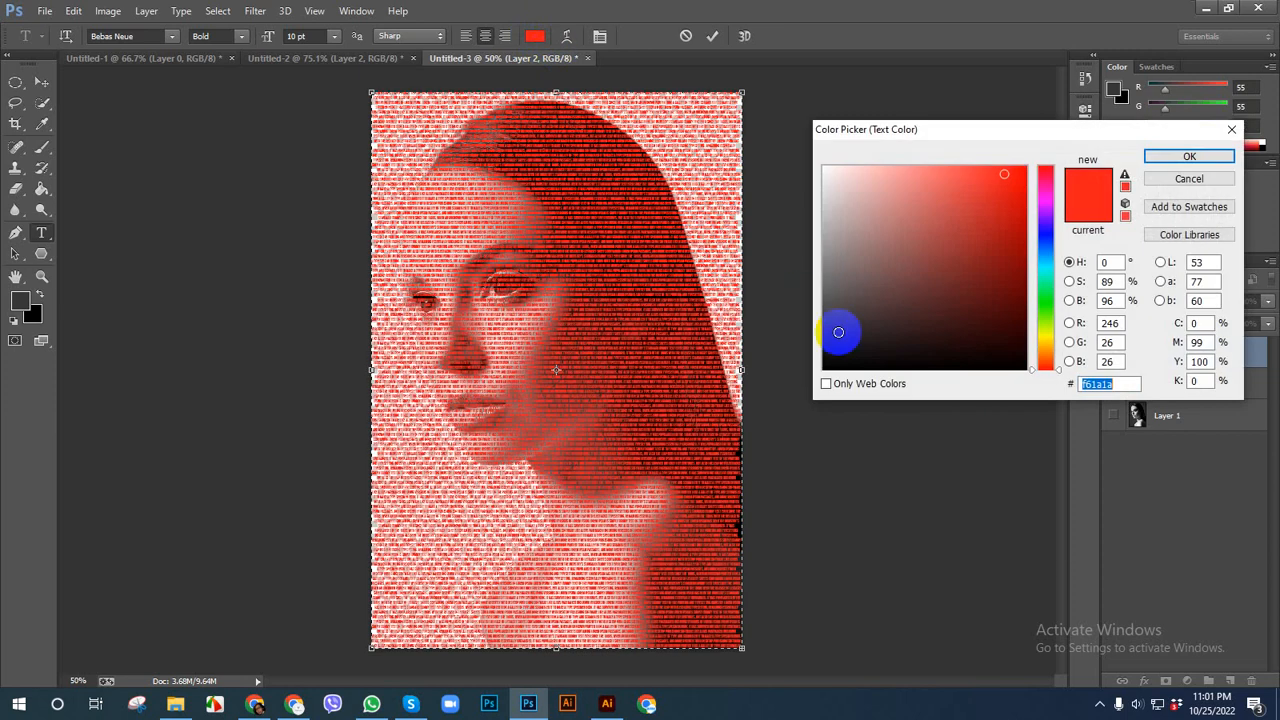
pyautogui.click(823, 333)
pyautogui.click(1193, 157)
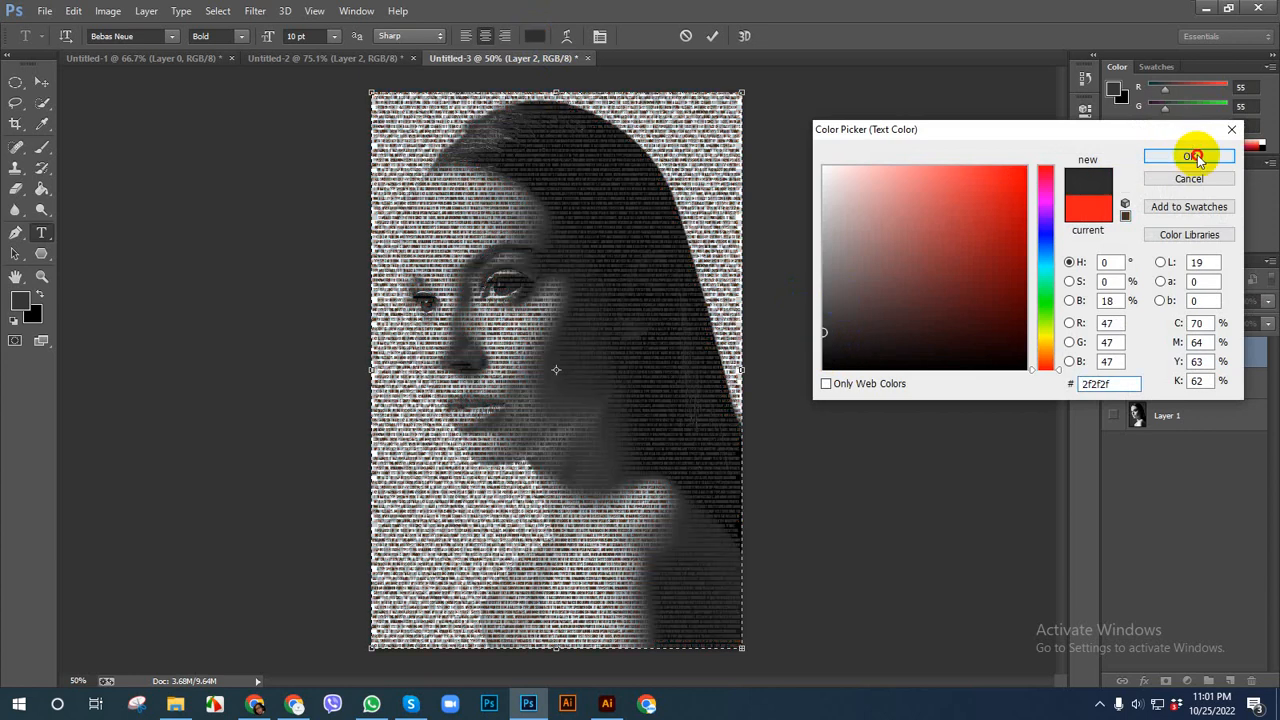
pyautogui.click(455, 240)
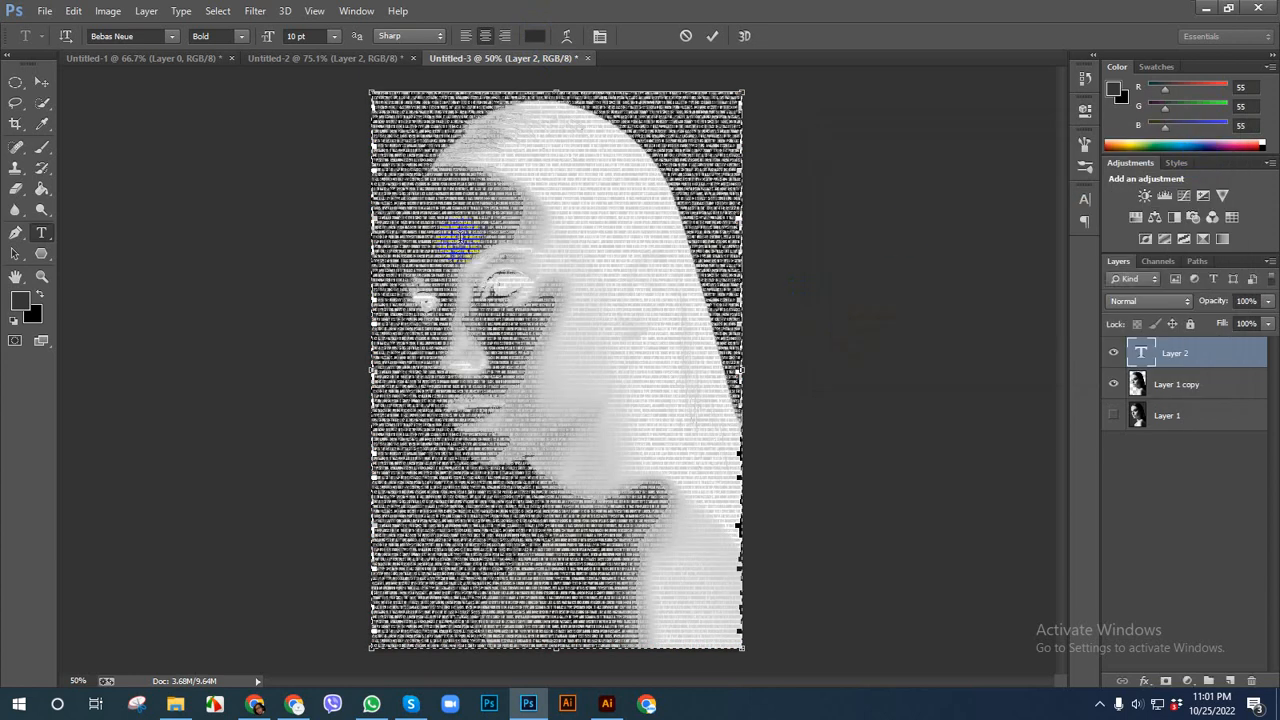
pyautogui.click(44, 84)
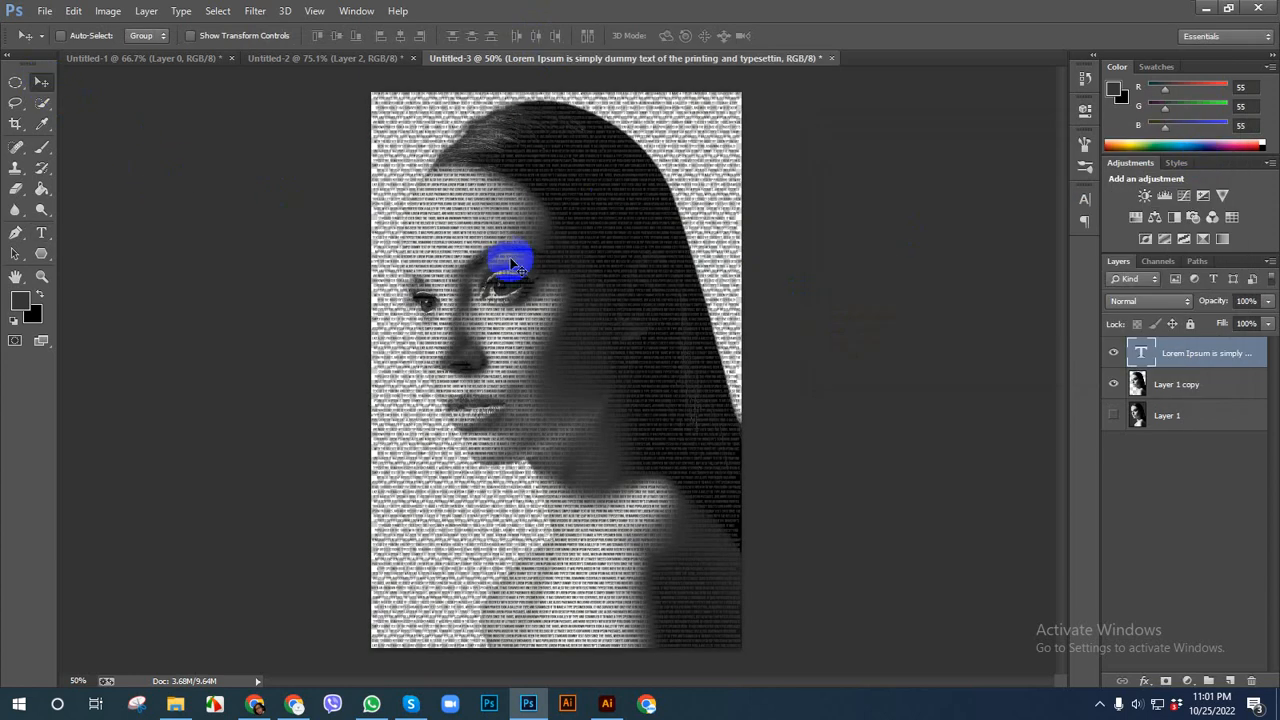
# Load the text layer's letter shapes as a selection and copy that area of Layer 1 copy to a new layer
pyautogui.scroll(1, 540, 193)
pyautogui.scroll(1, 540, 193)
pyautogui.scroll(-1, 617, 360)
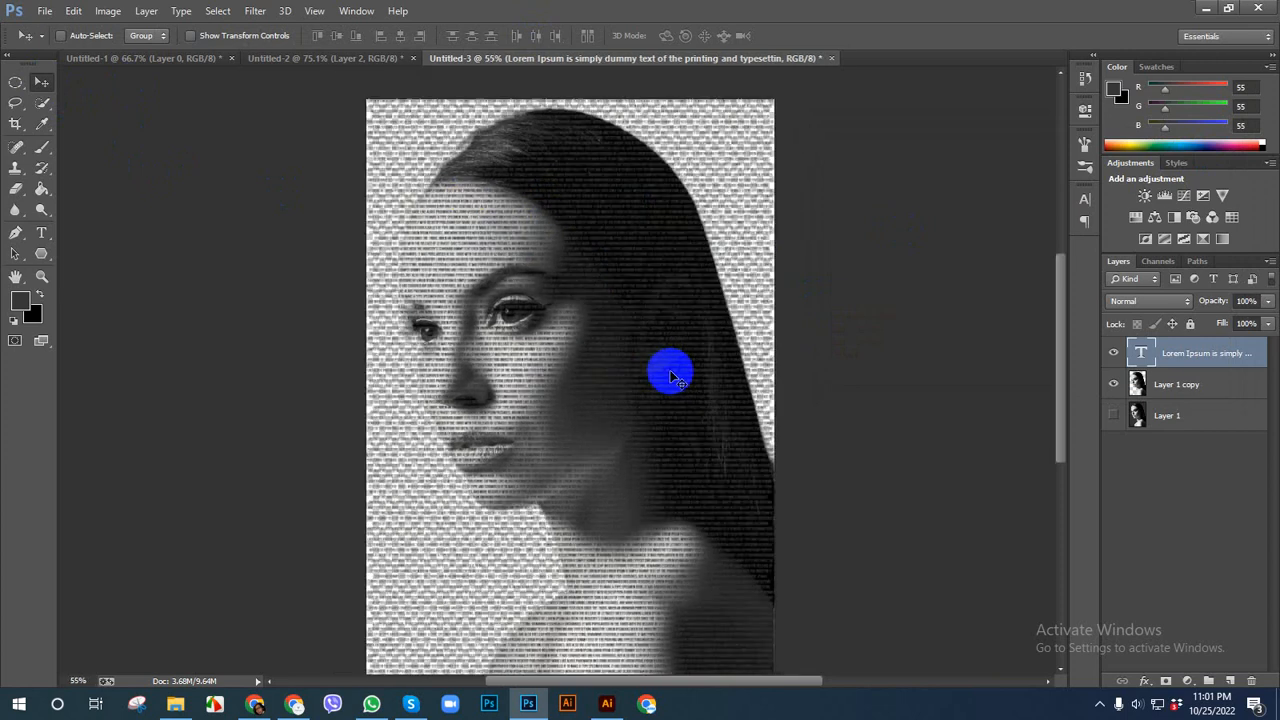
pyautogui.scroll(-1, 669, 372)
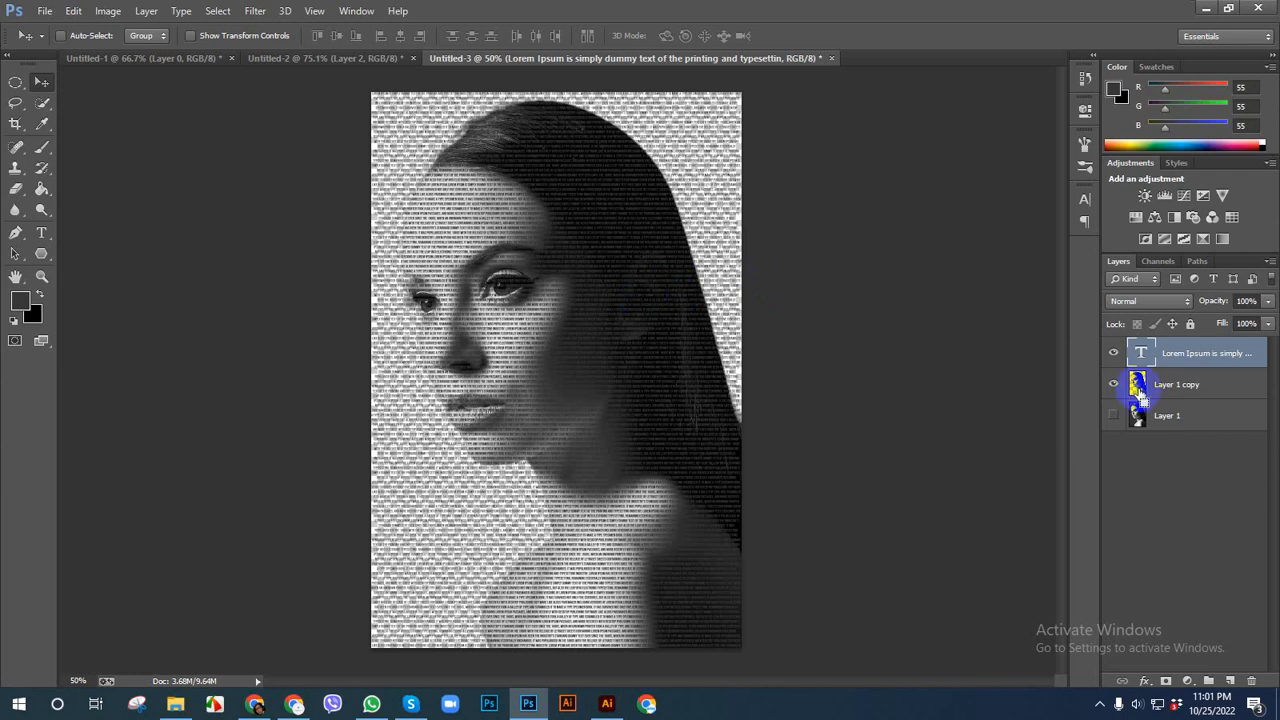
pyautogui.keyDown('ctrl'); pyautogui.click(1141, 355); pyautogui.keyUp('ctrl')
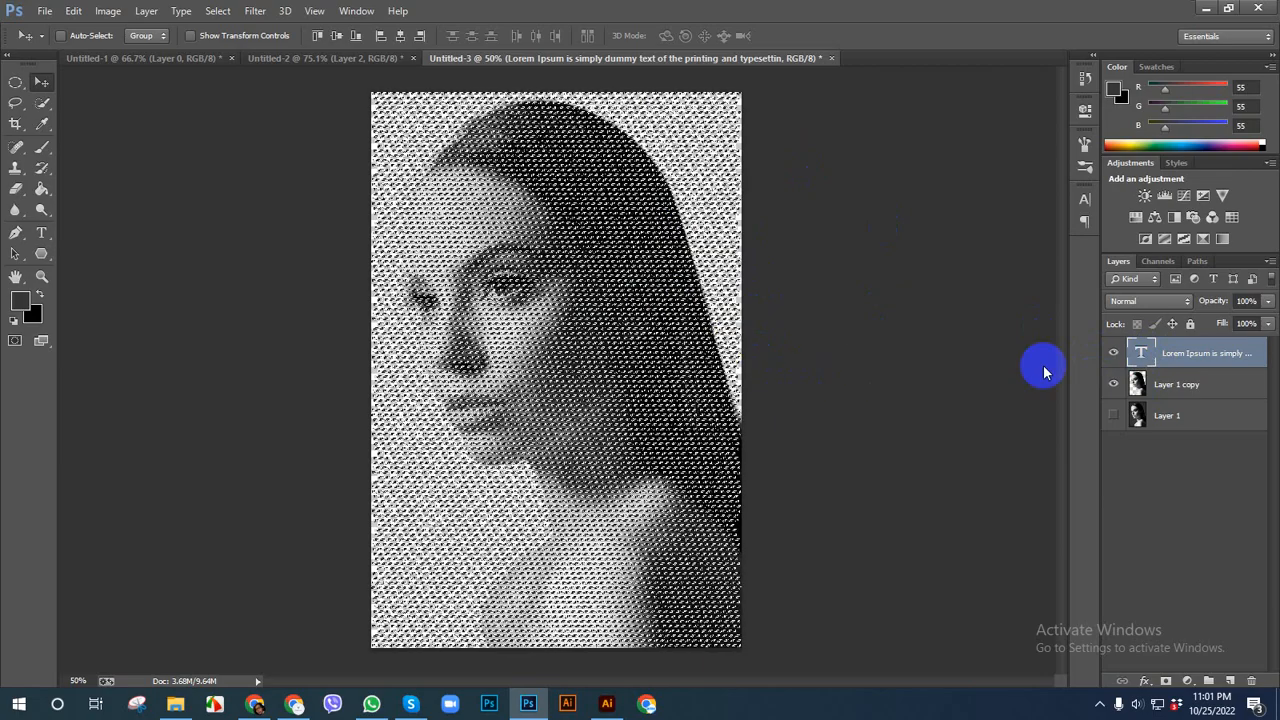
pyautogui.click(1172, 387)
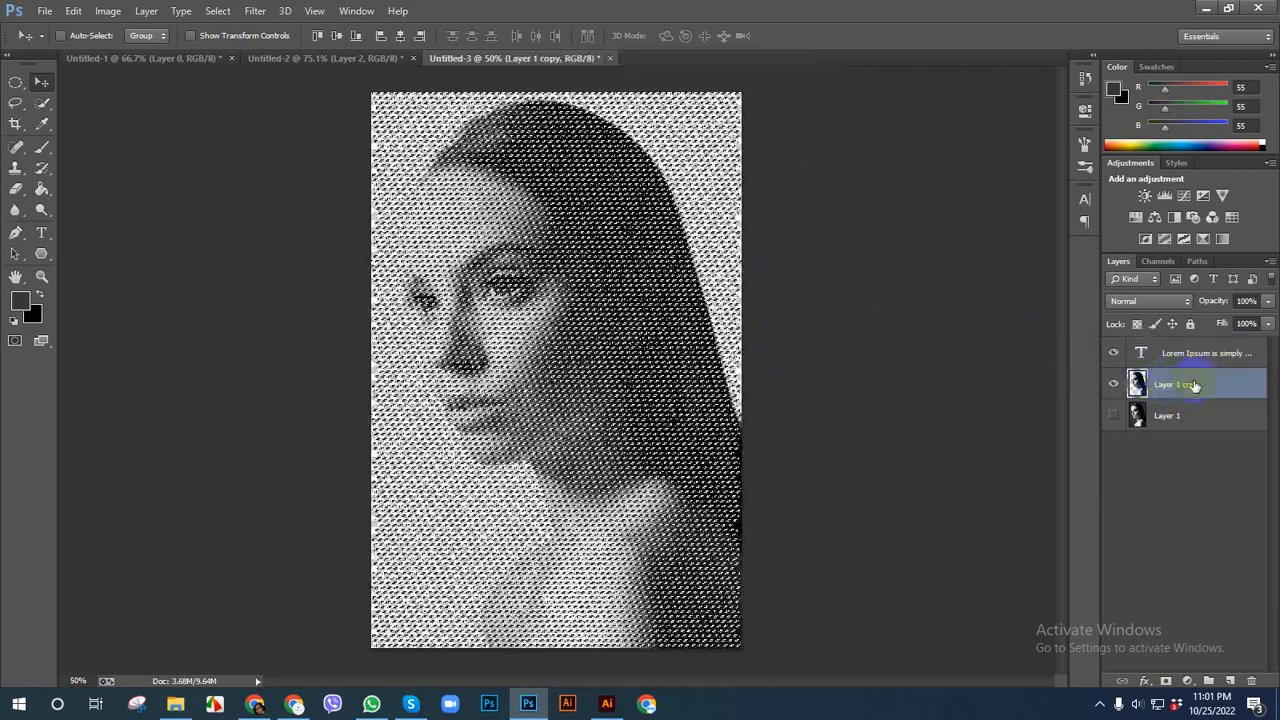
pyautogui.hotkey('ctrl', 'j')
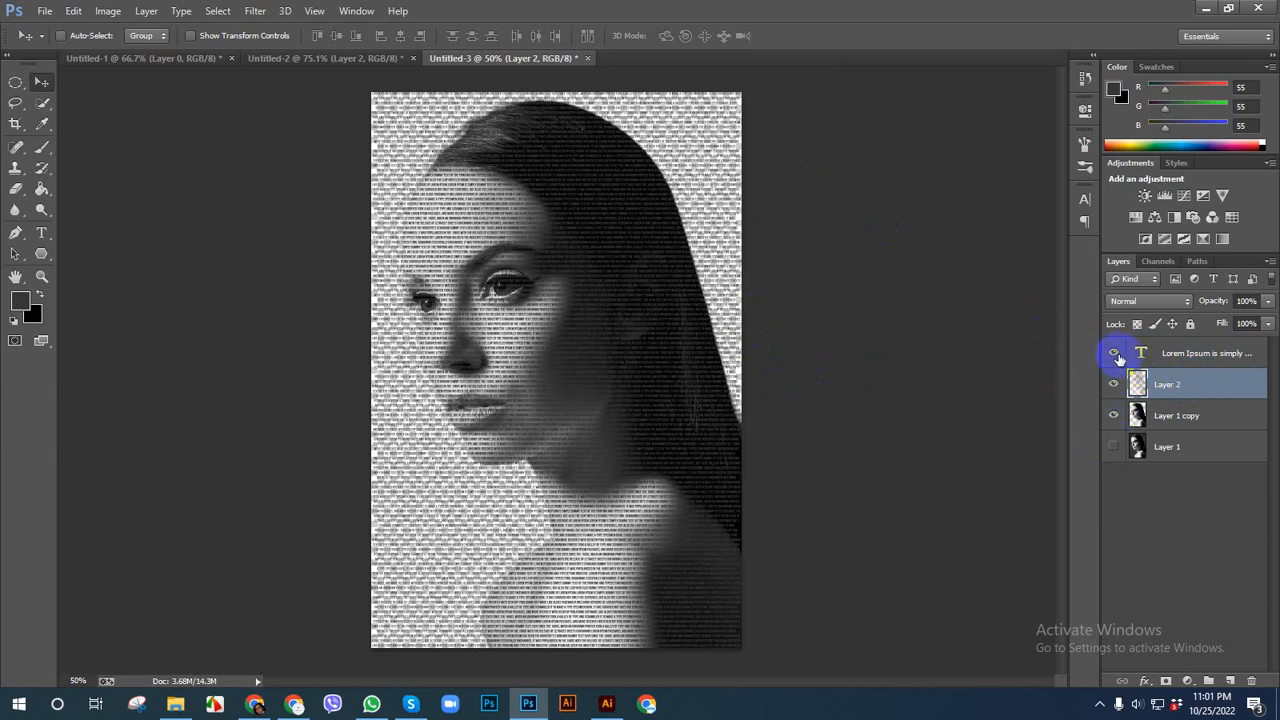
# Hide the Lorem Ipsum text layer and Layer 1 copy, and select the visible Layer 2
pyautogui.click(1156, 356)
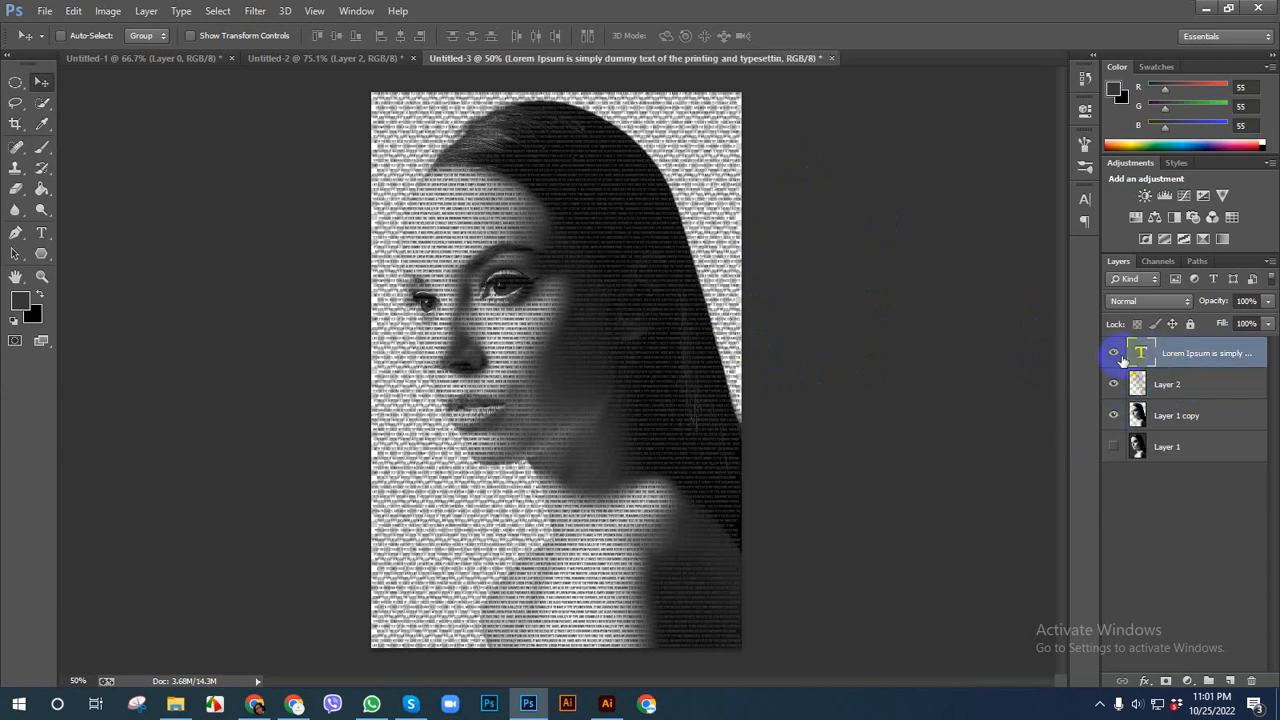
pyautogui.click(1116, 354)
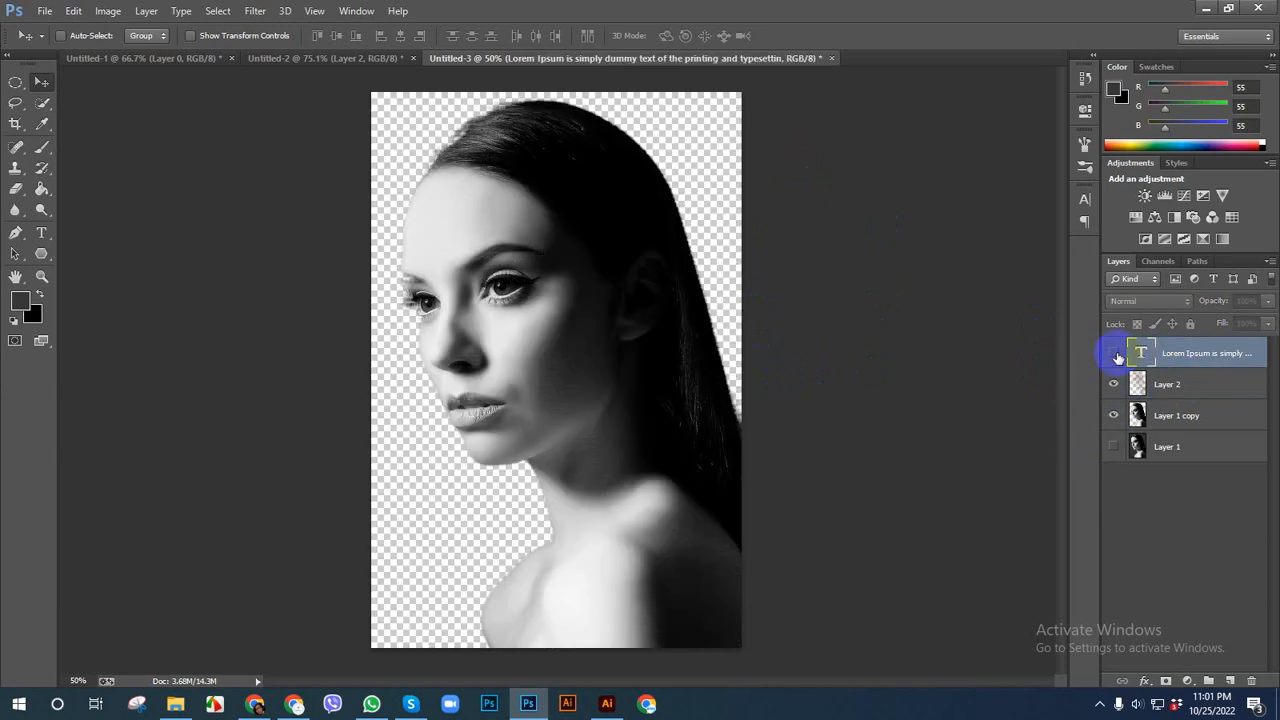
pyautogui.click(1116, 355)
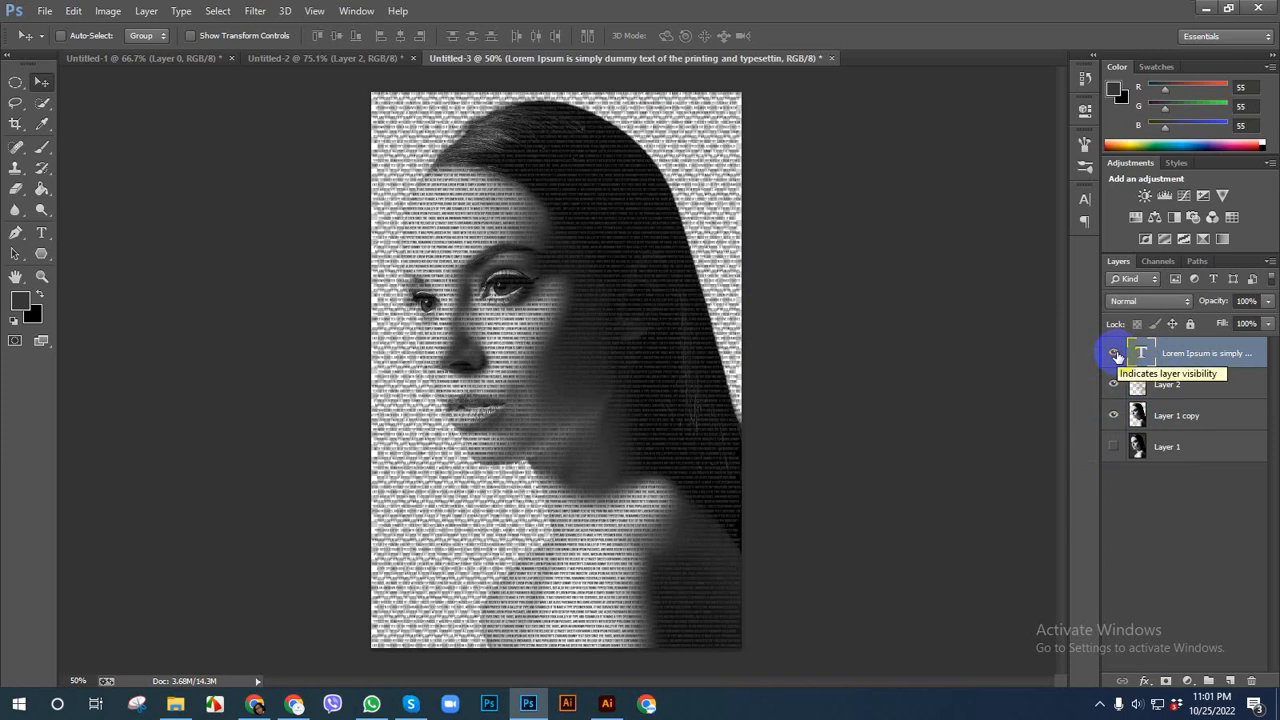
pyautogui.click(1116, 355)
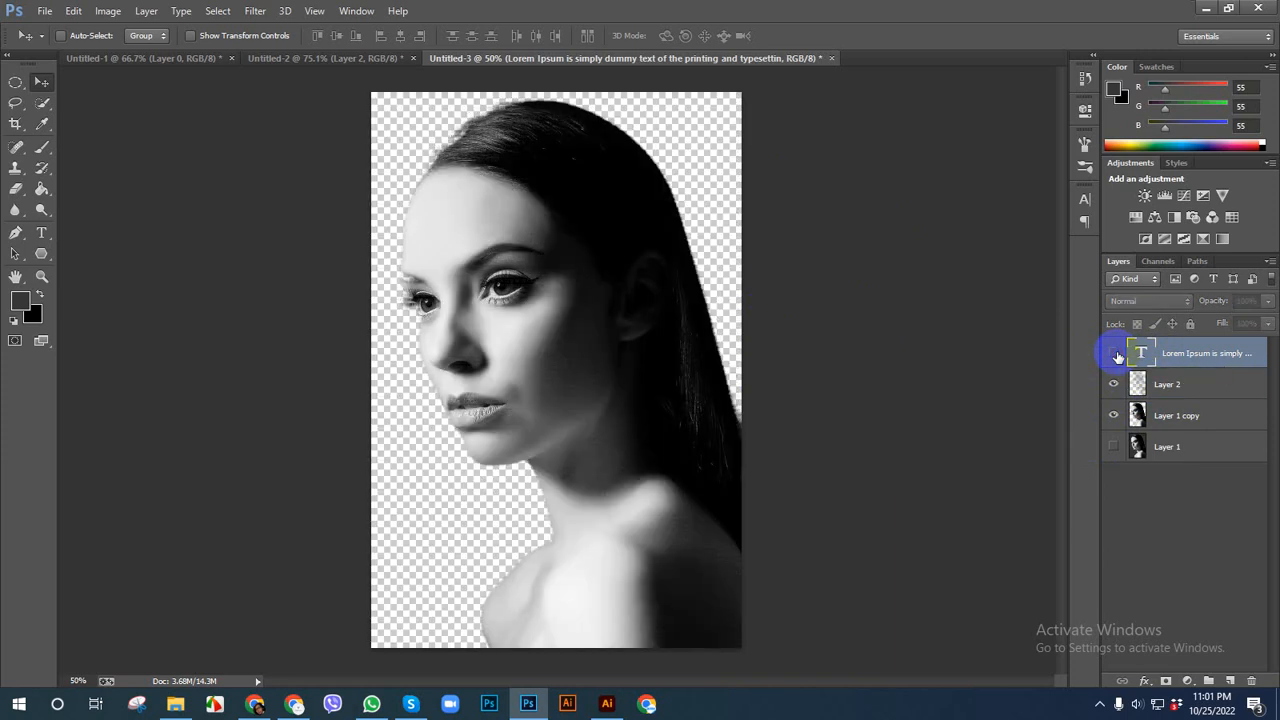
pyautogui.click(1115, 420)
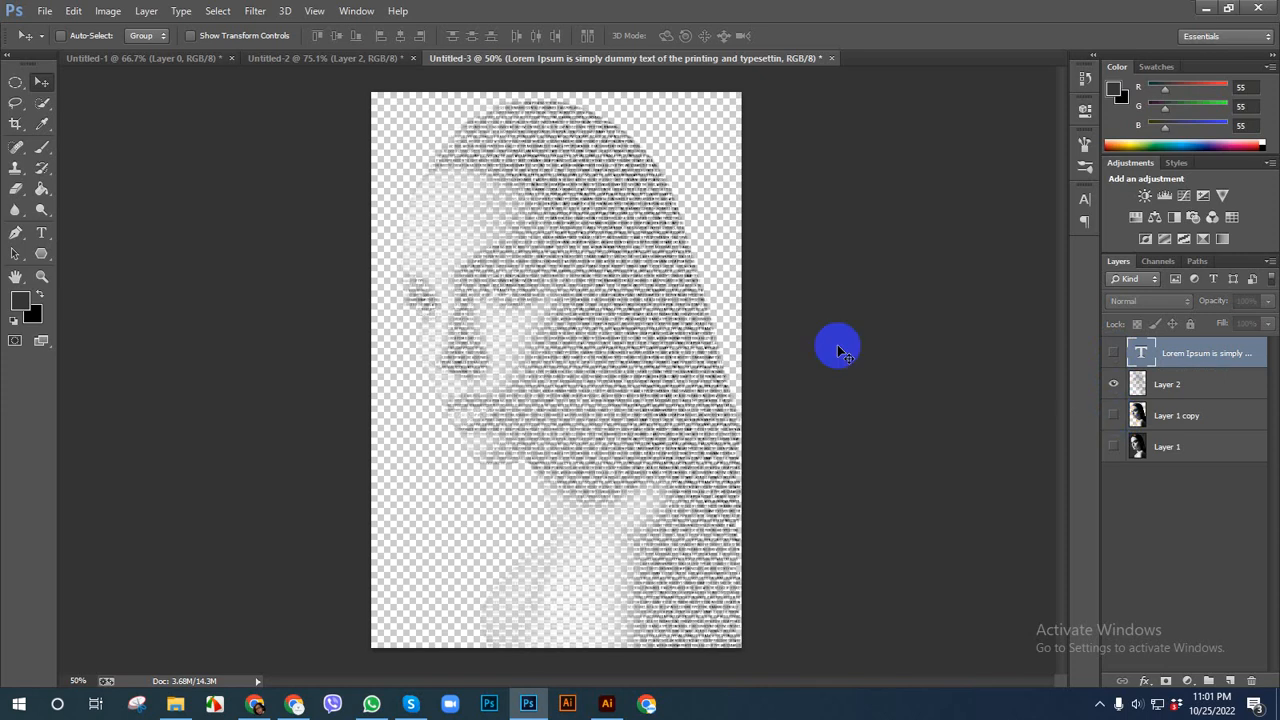
pyautogui.click(1200, 390)
pyautogui.click(1114, 384)
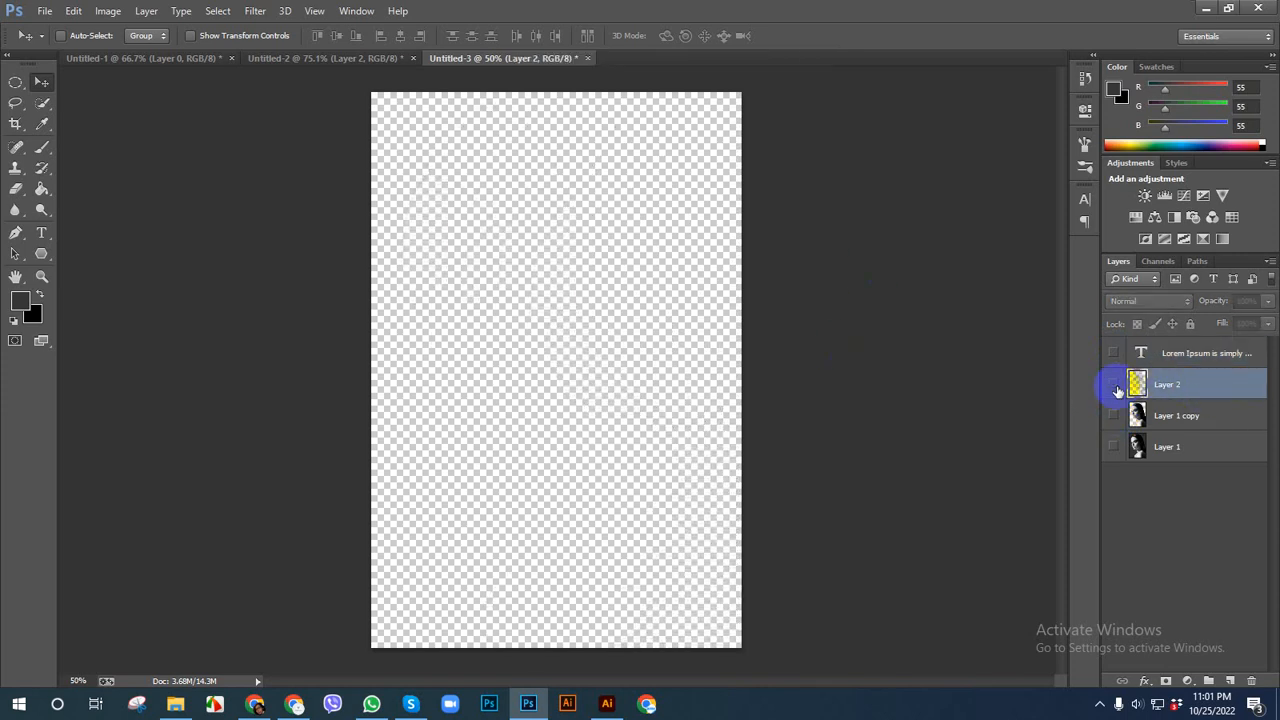
pyautogui.click(1114, 384)
pyautogui.scroll(1, 588, 365)
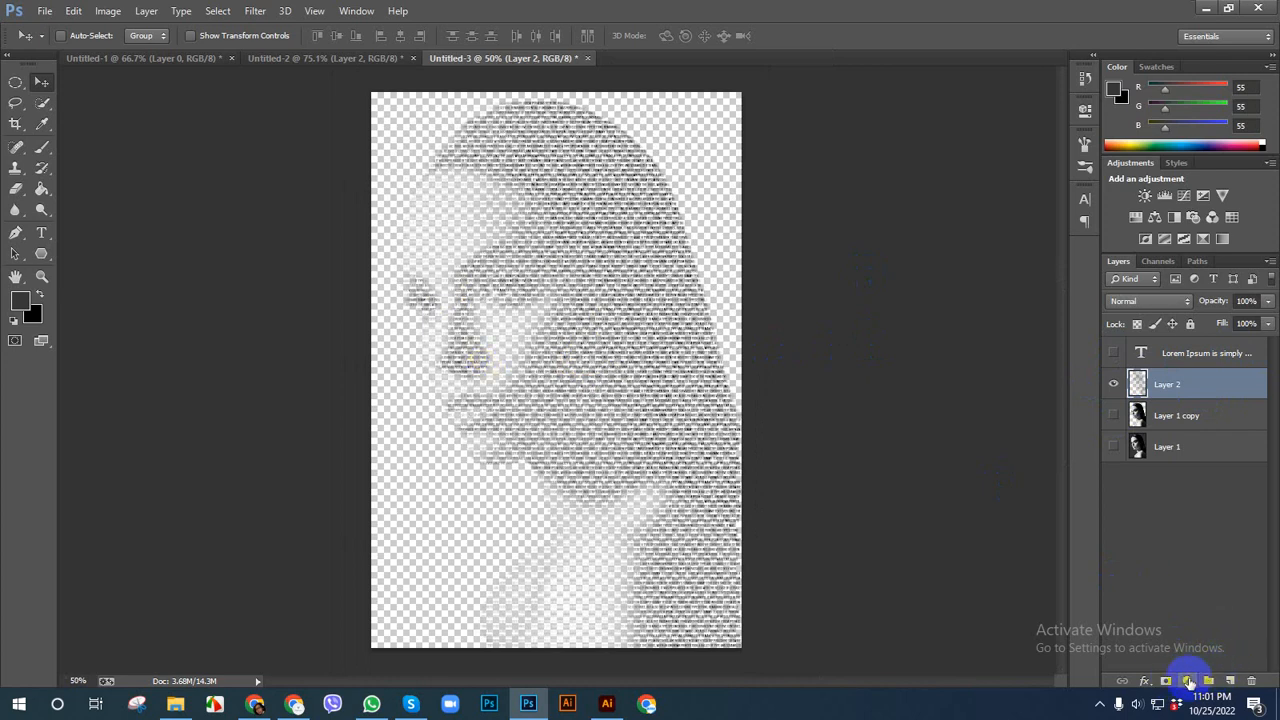
# Add a Solid Color fill layer in dark grey #252525 and move it directly below Layer 2
pyautogui.click(1190, 681)
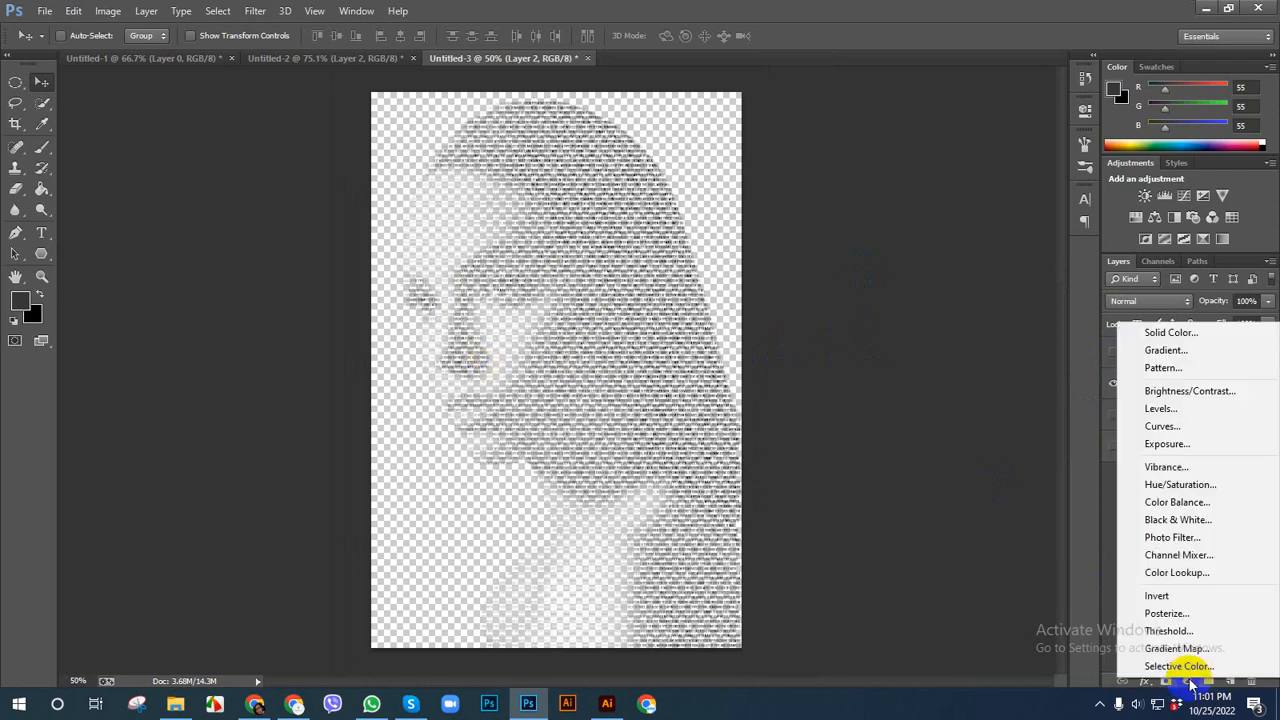
pyautogui.click(1180, 338)
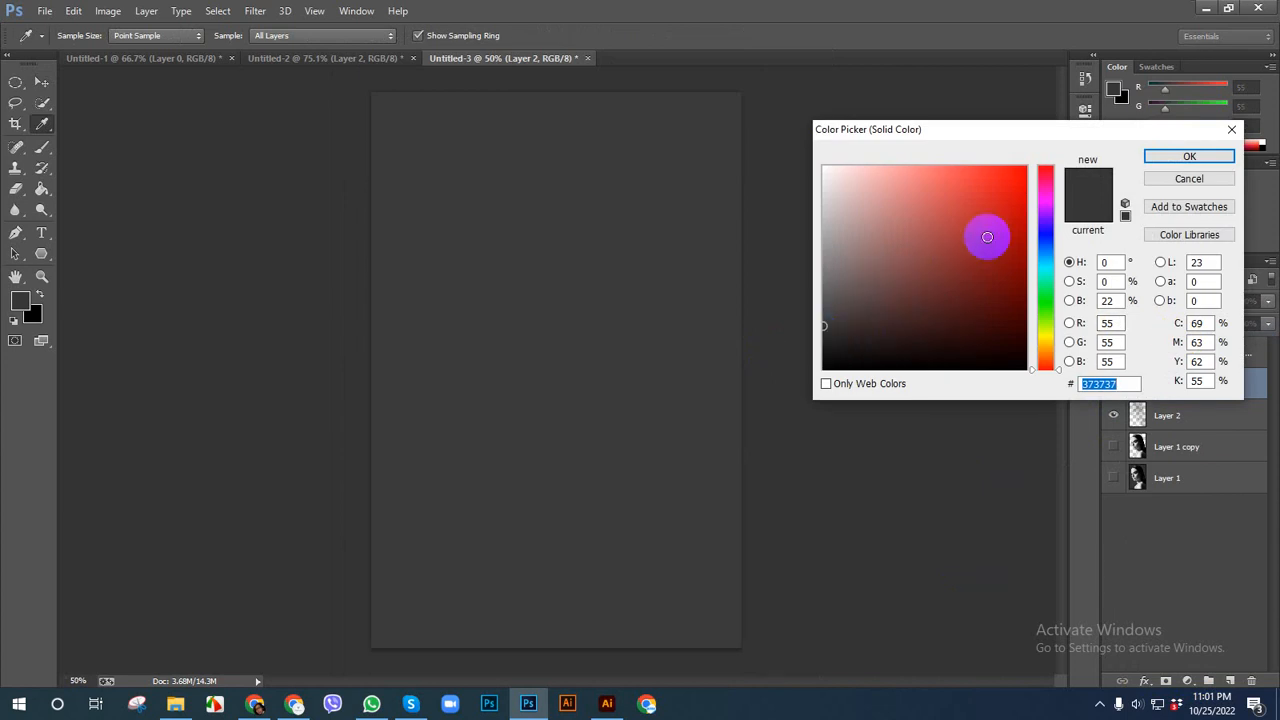
pyautogui.click(823, 340)
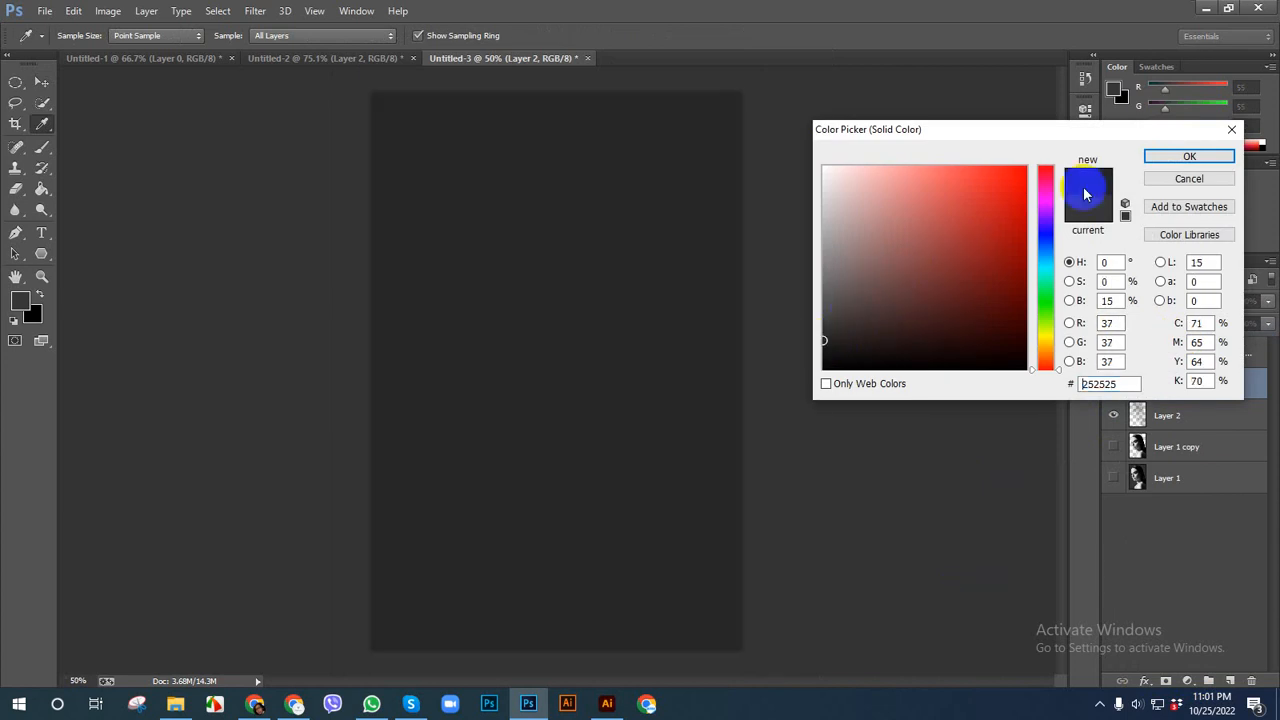
pyautogui.click(1150, 157)
pyautogui.click(1203, 388)
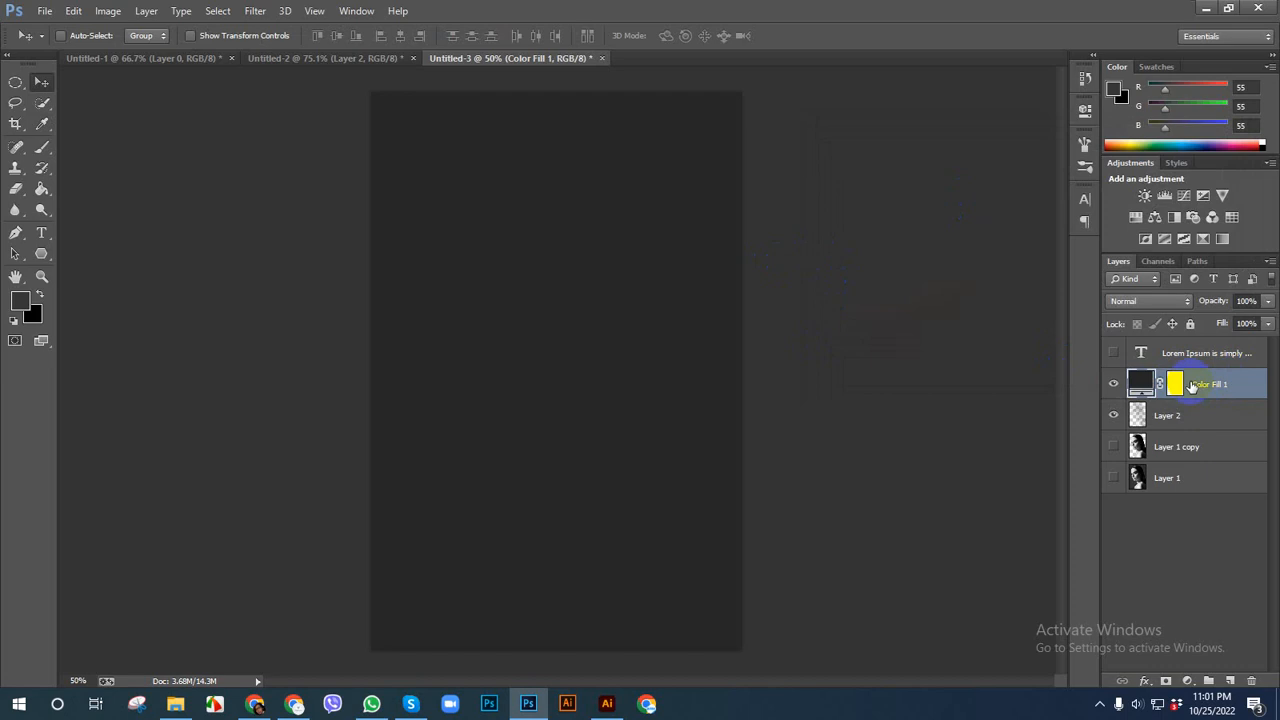
pyautogui.moveTo(1212, 384); pyautogui.dragTo(1213, 430)
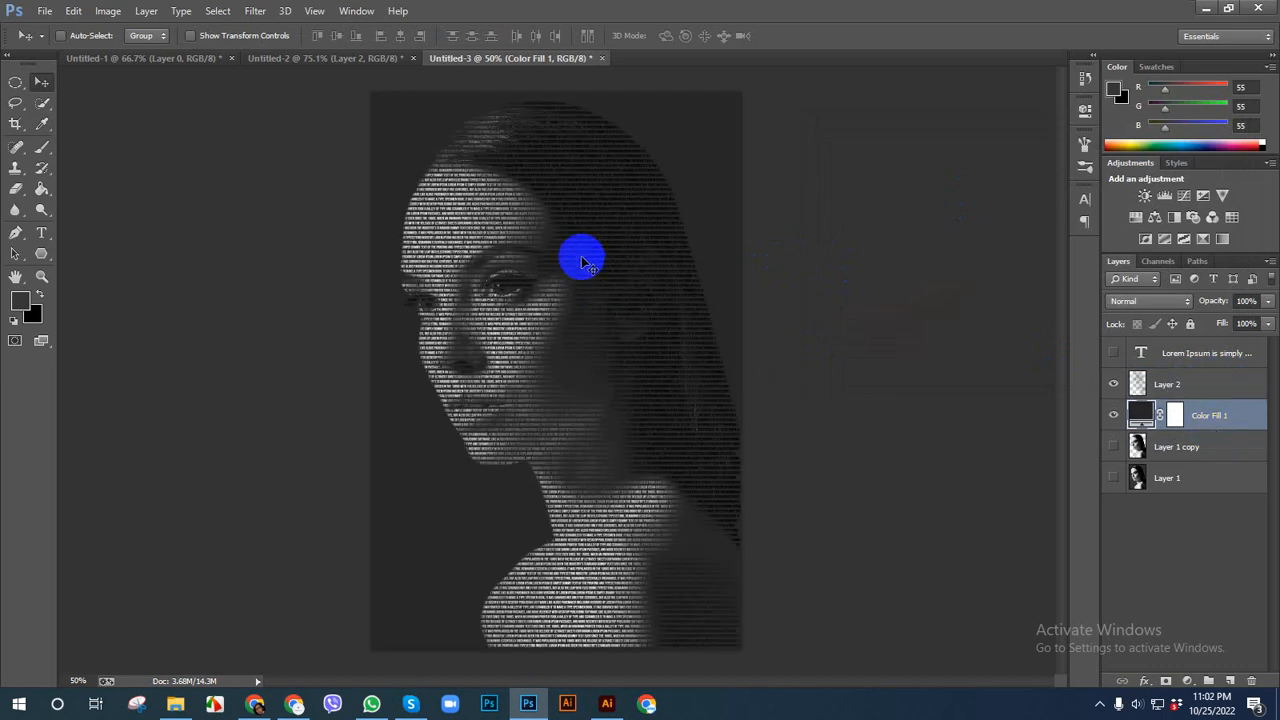
# Select Layer 2 and hide and reshow it to compare the text portrait with the dark fill
pyautogui.scroll(4, 583, 259)
pyautogui.scroll(-1, 600, 258)
pyautogui.scroll(-1, 640, 260)
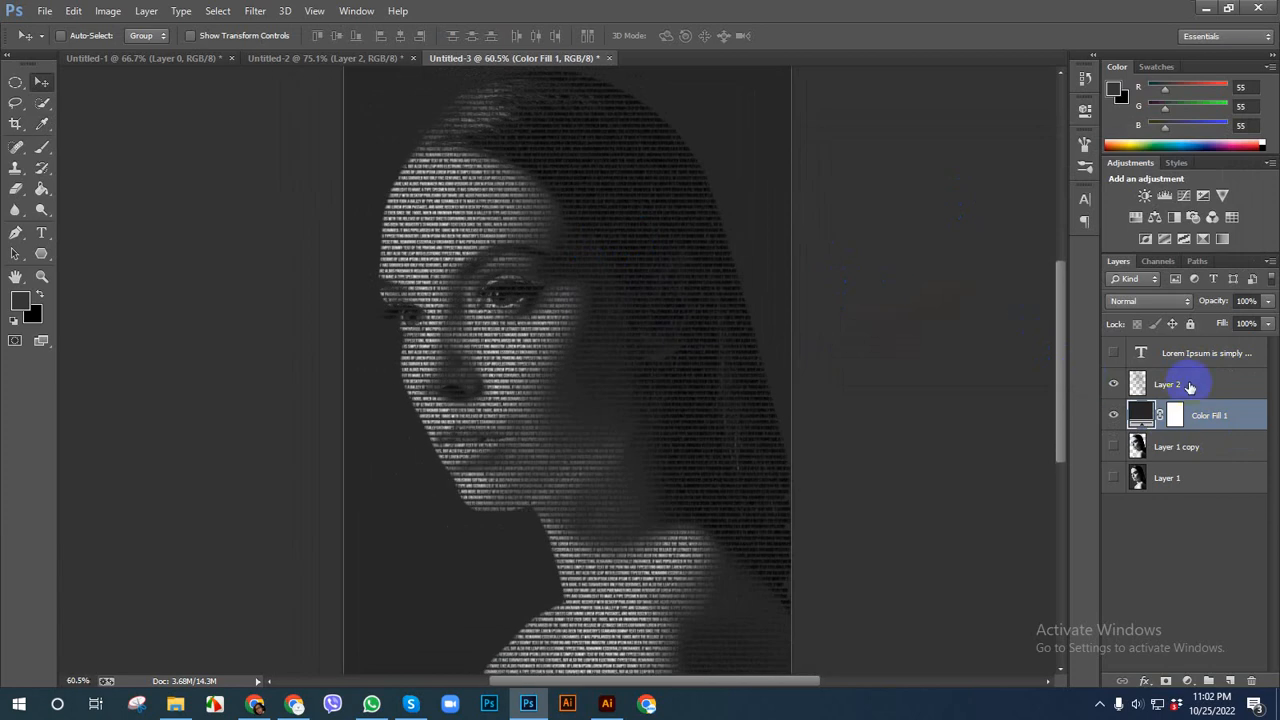
pyautogui.click(1150, 384)
pyautogui.click(1110, 384)
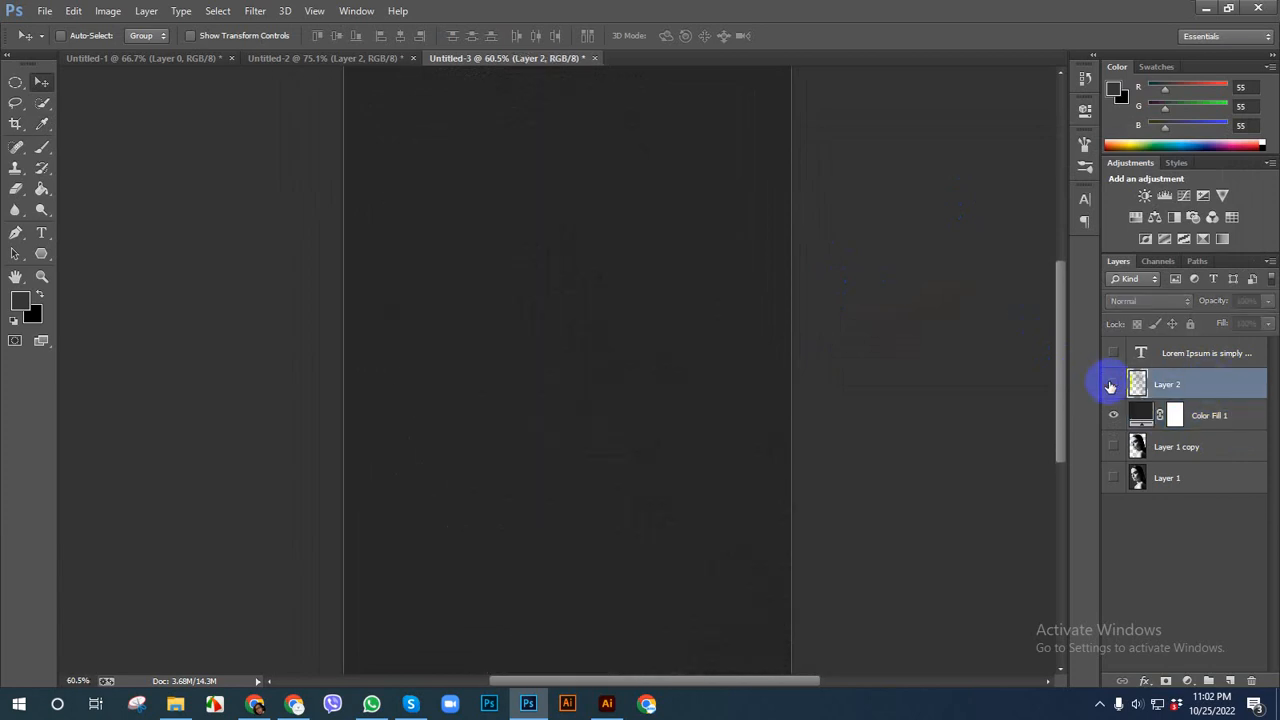
pyautogui.click(1111, 384)
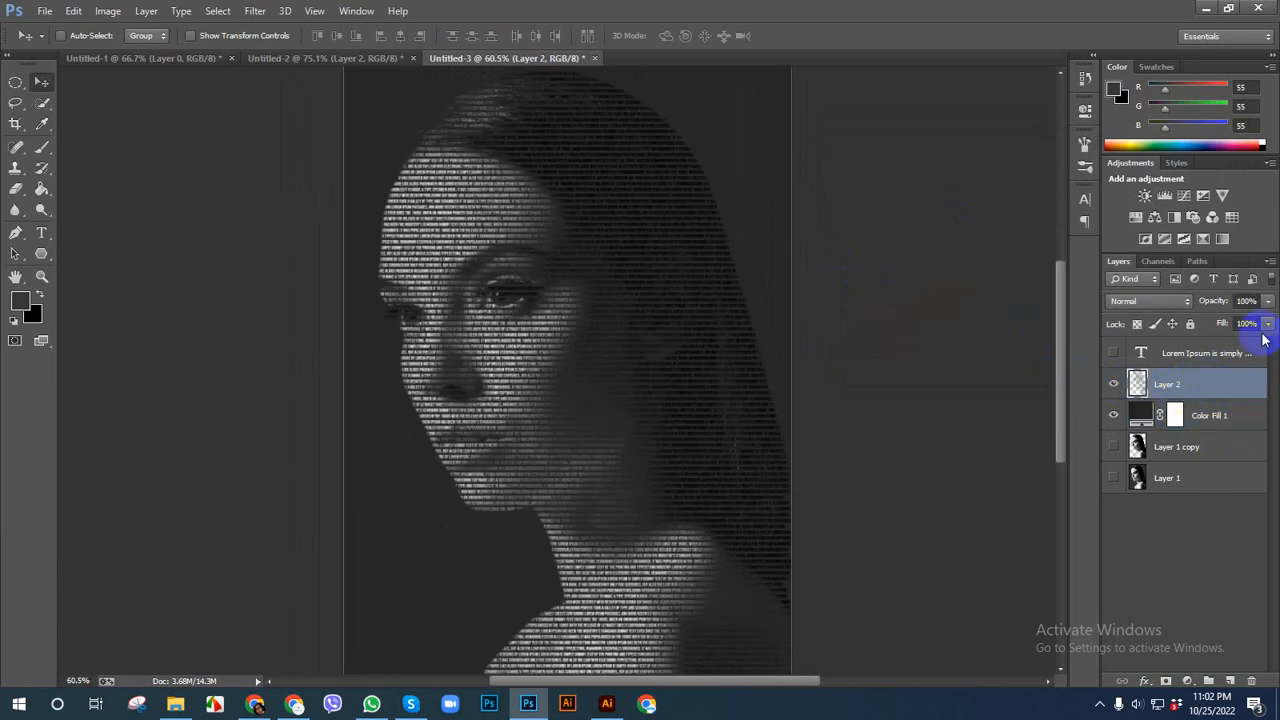
# Try the Linear Dodge (Add), Multiply and Soft Light blend modes on Layer 2
pyautogui.click(1148, 301)
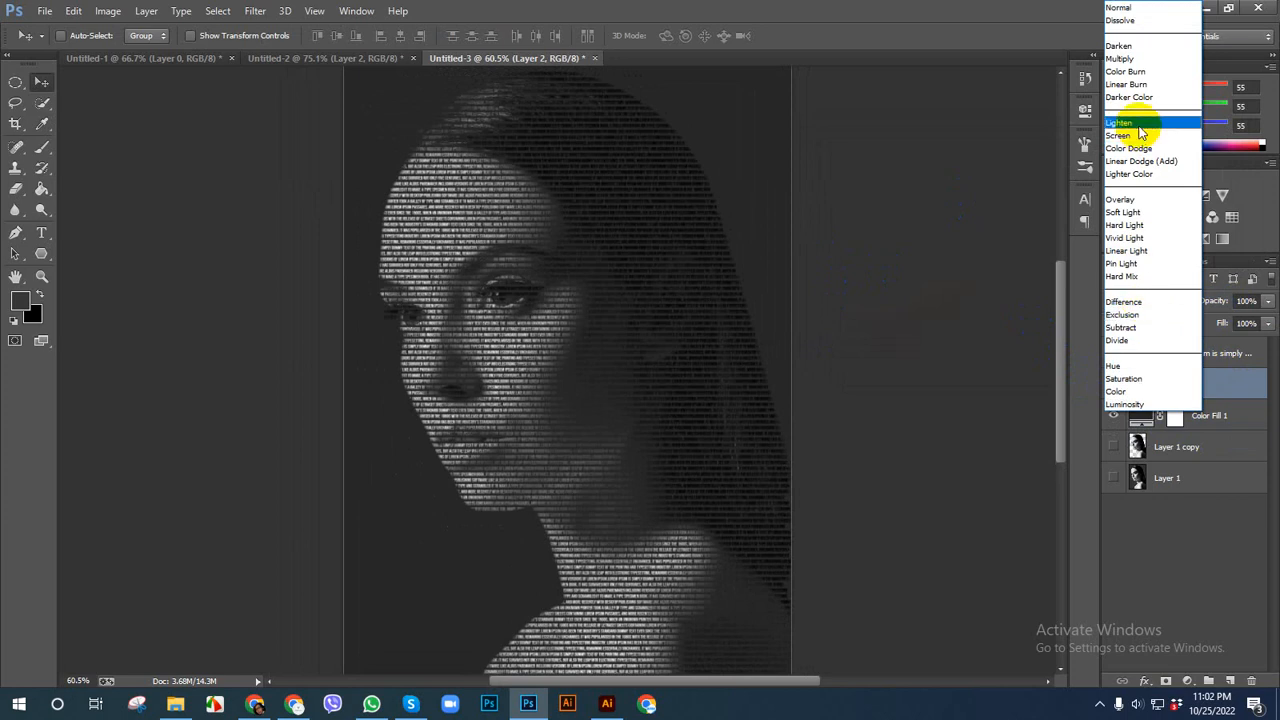
pyautogui.click(1141, 162)
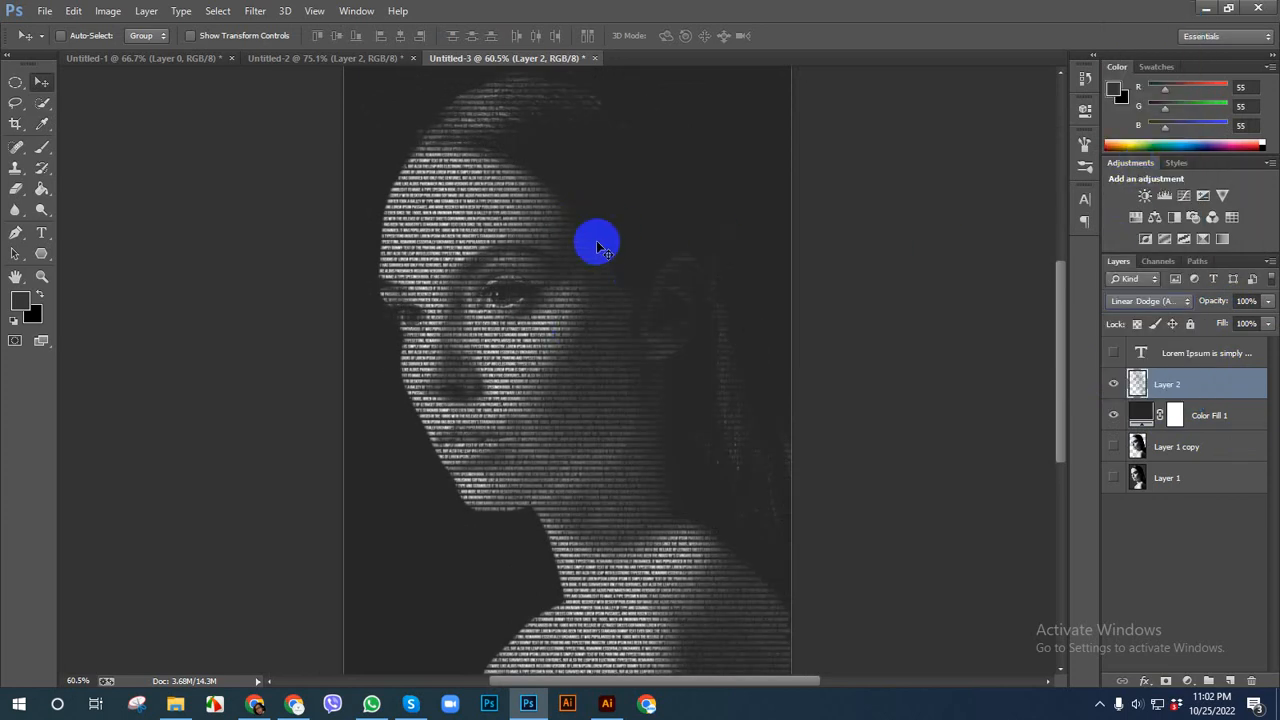
pyautogui.click(1148, 301)
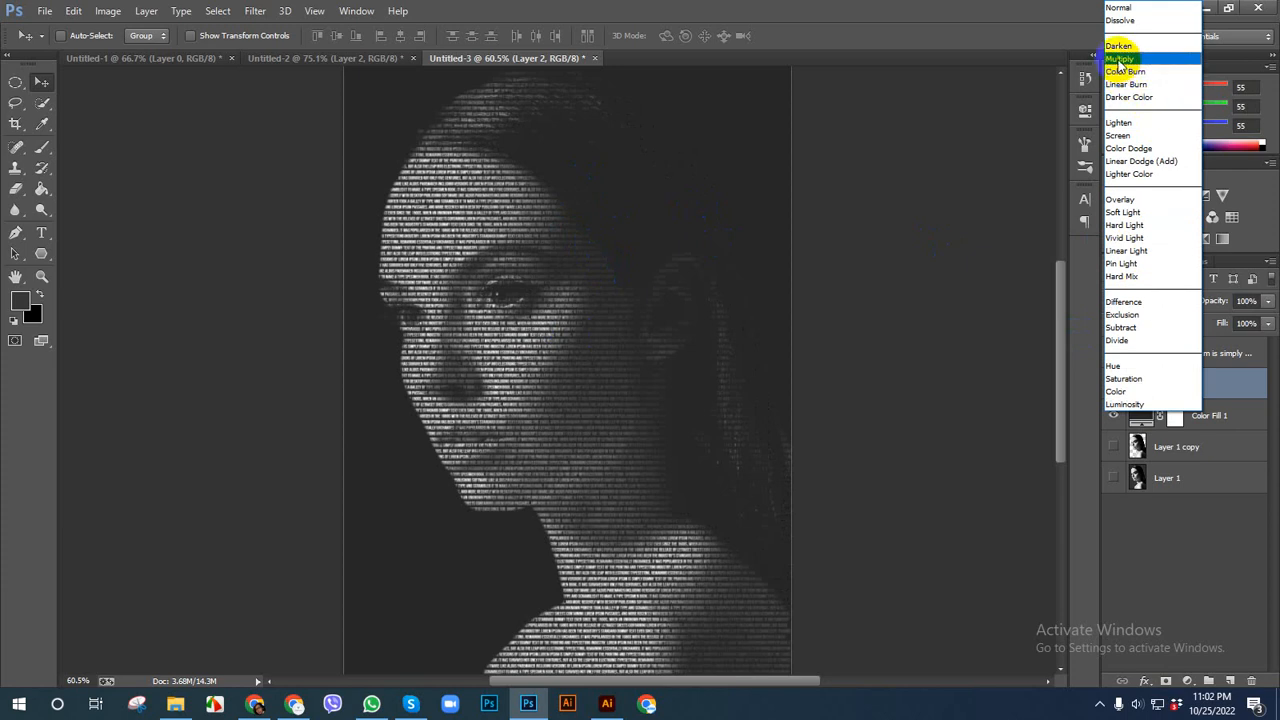
pyautogui.click(1122, 52)
pyautogui.click(1140, 302)
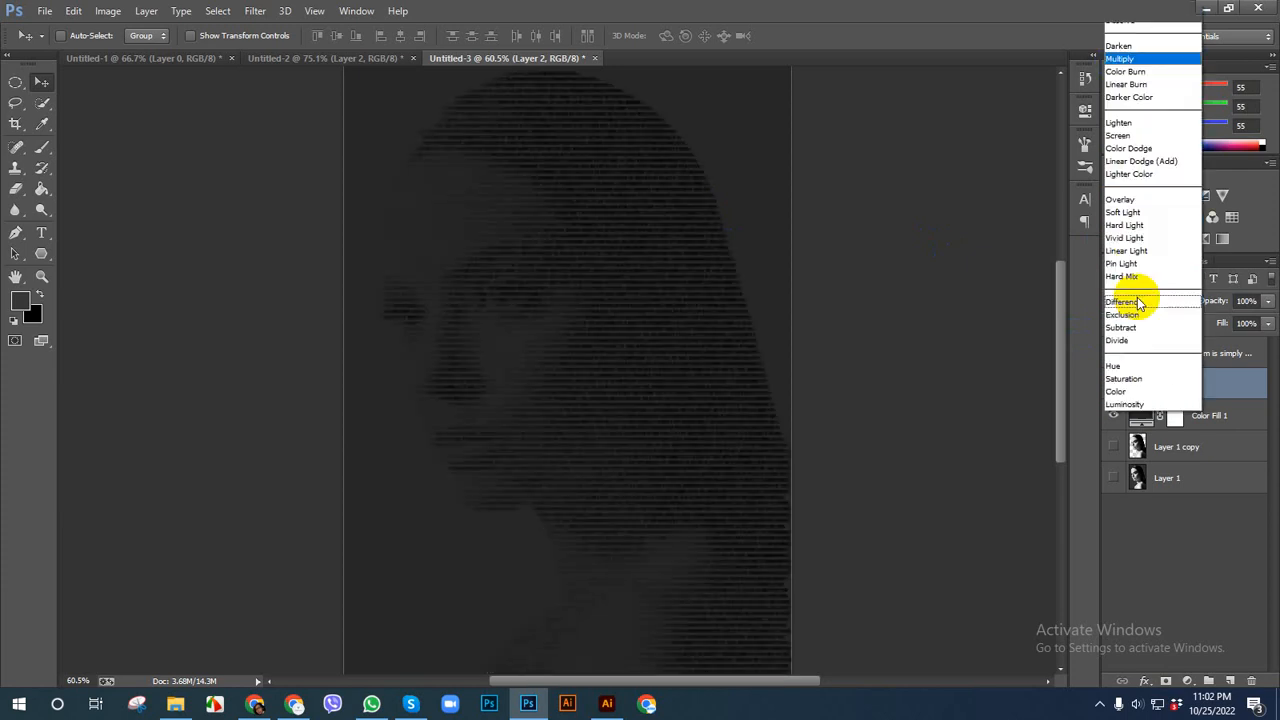
pyautogui.click(1123, 209)
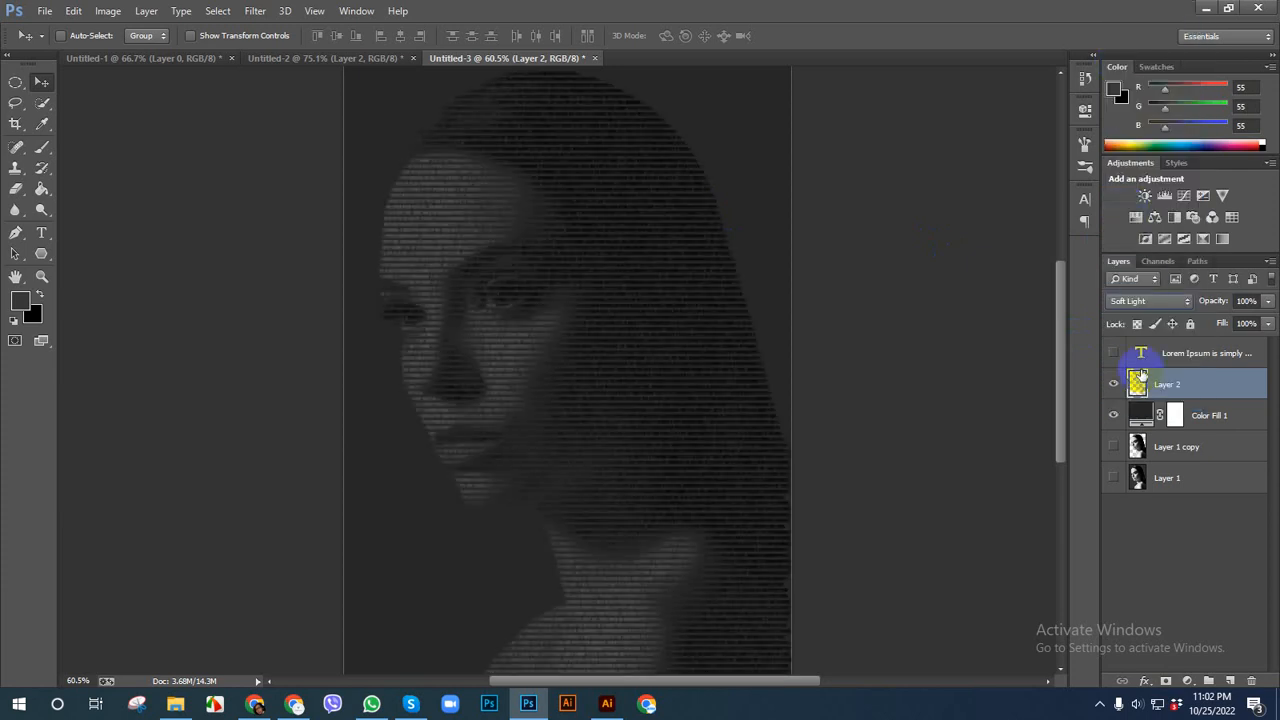
# Set Layer 2's blend mode to Hard Light
pyautogui.click(1152, 303)
pyautogui.click(1127, 222)
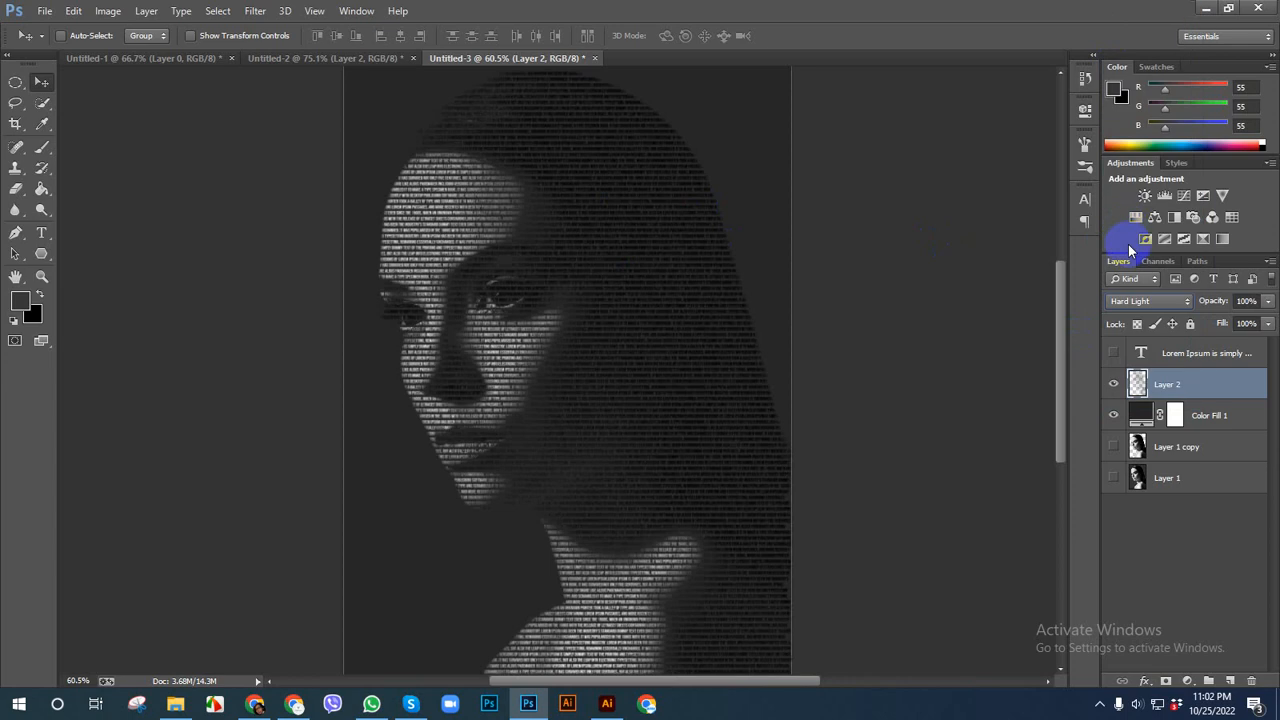